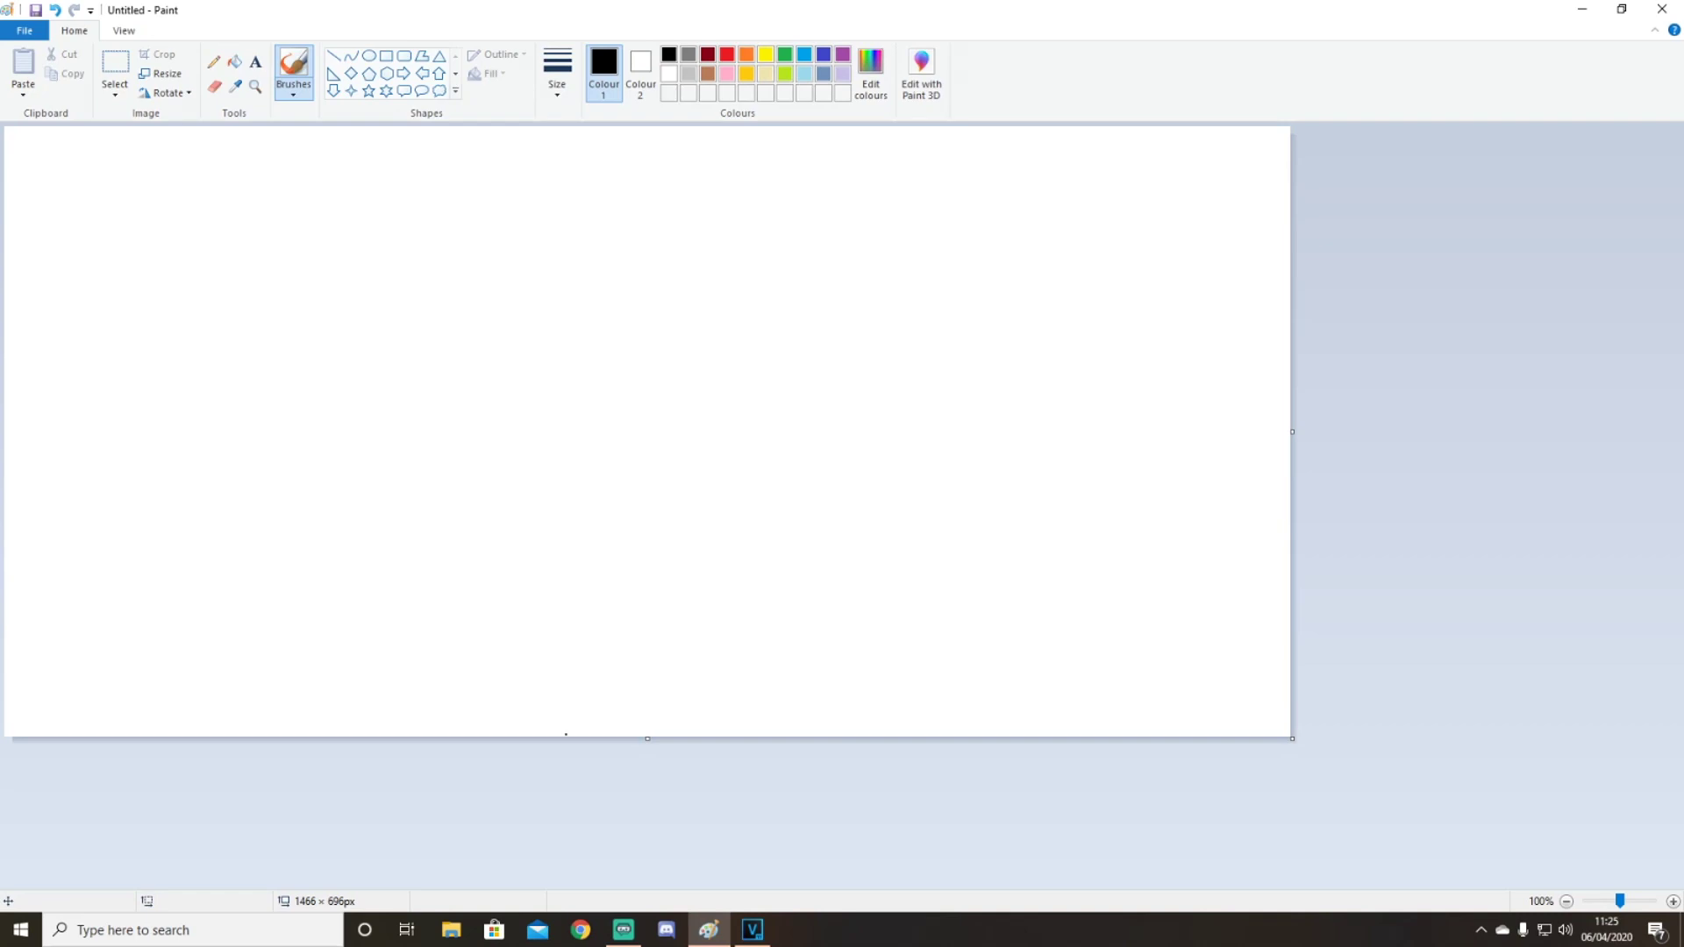
Step: Shrink the blank canvas to a 1119 × 70 px banner strip and save the finished green banner as Overlay test
{"action": "left_click_drag", "start_coordinate": [1292, 739], "coordinate": [927, 177]}
{"action": "left_click_drag", "start_coordinate": [929, 179], "coordinate": [979, 196]}
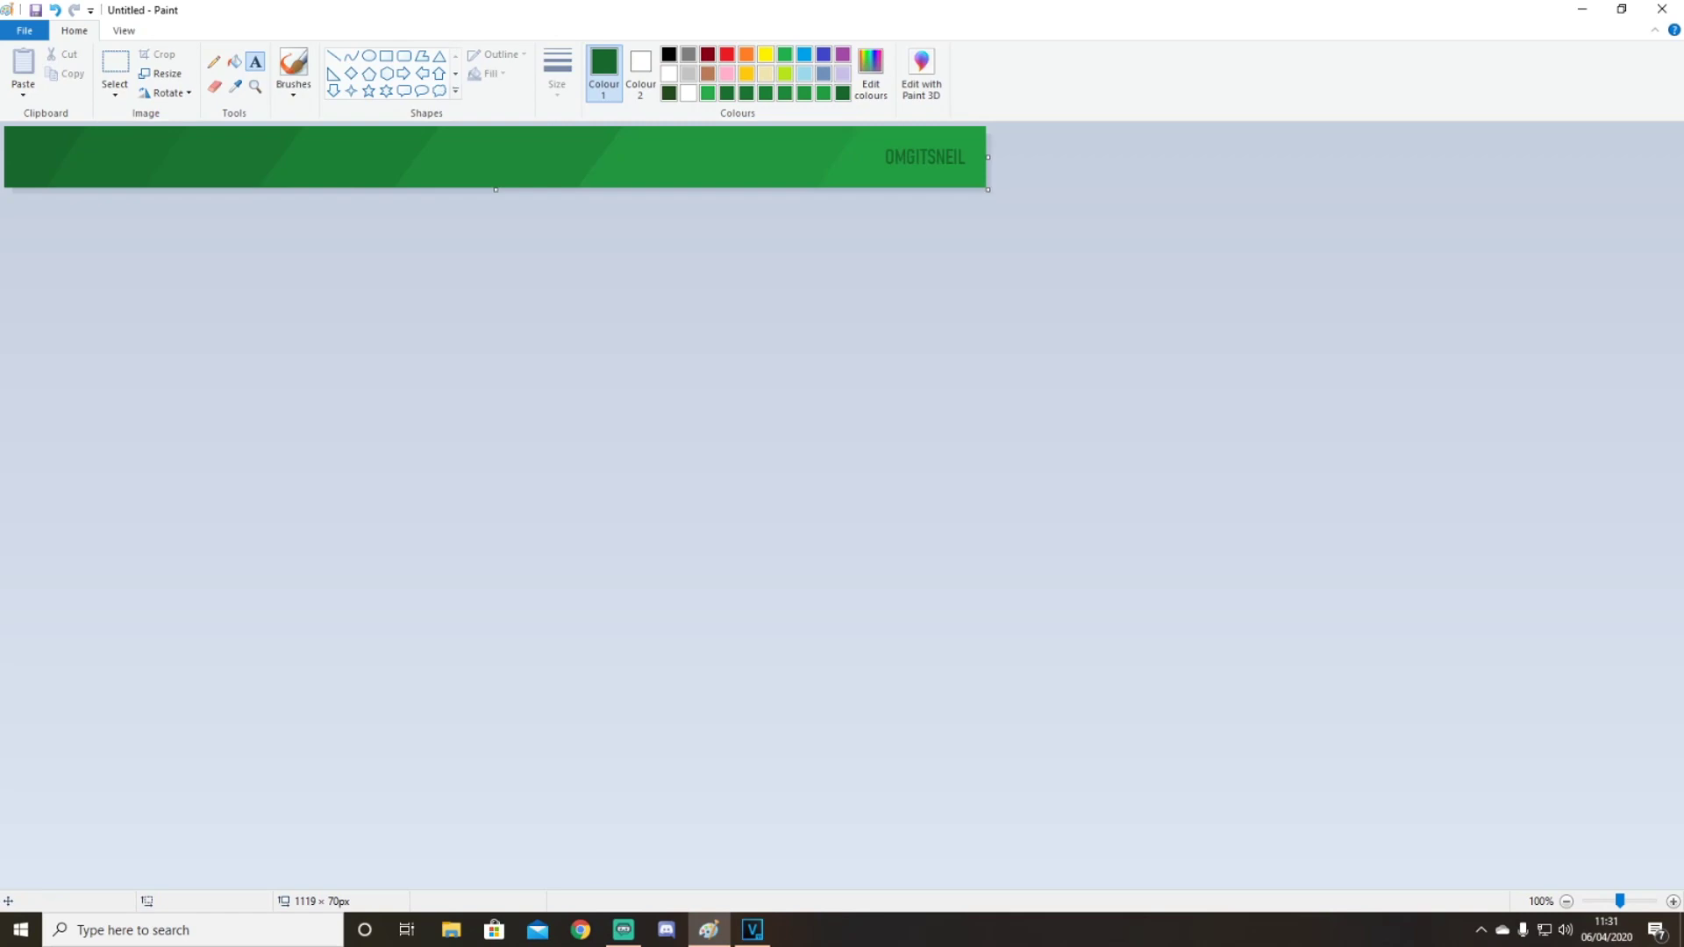
{"action": "left_click", "coordinate": [25, 31]}
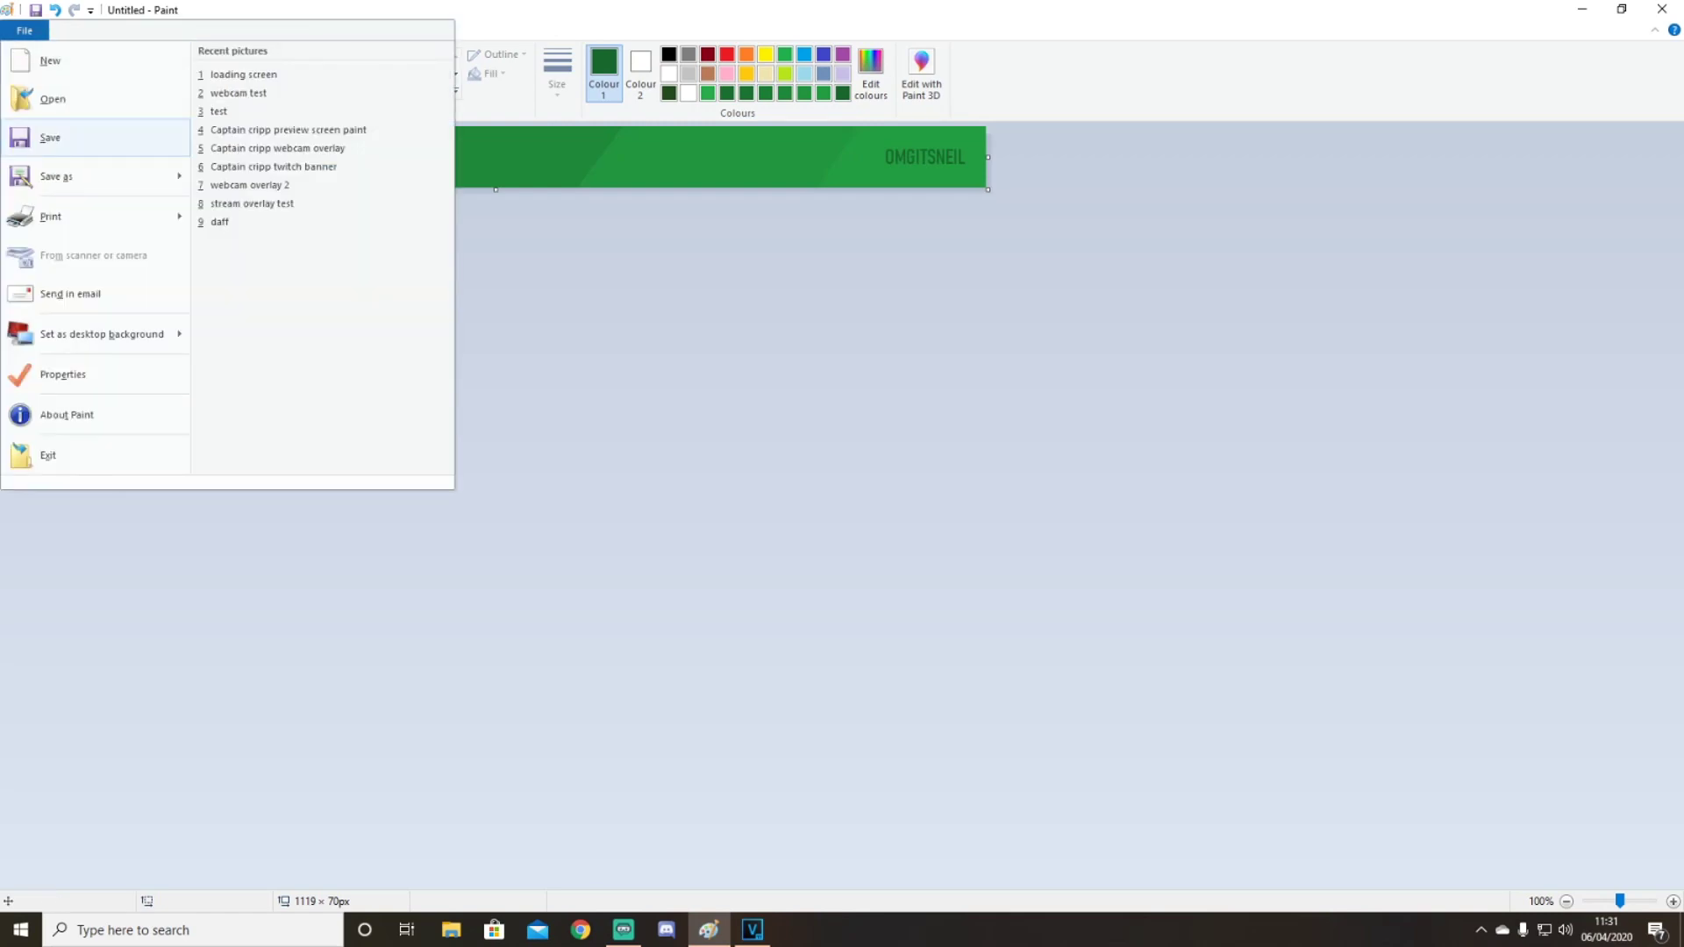
{"action": "left_click", "coordinate": [57, 176]}
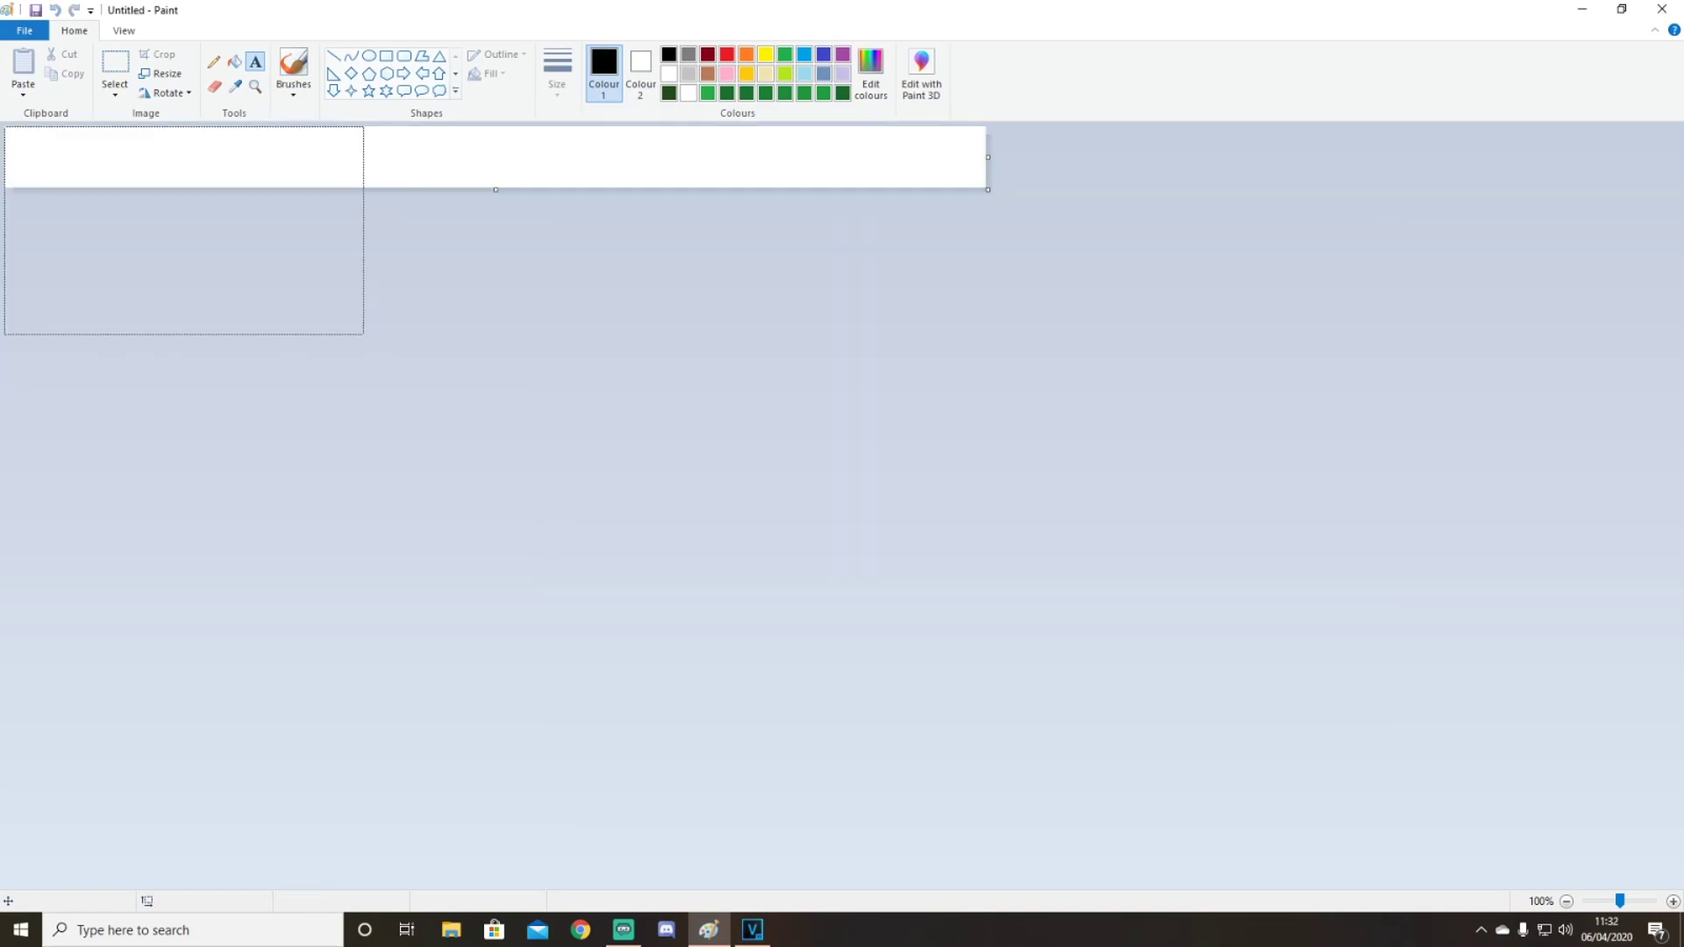
Step: Resize the canvas to 342 × 210 px for the webcam frame and save the green frame as webcam overlat test 2
{"action": "left_click_drag", "start_coordinate": [360, 331], "coordinate": [308, 299]}
{"action": "key", "text": "ctrl+shift+x"}
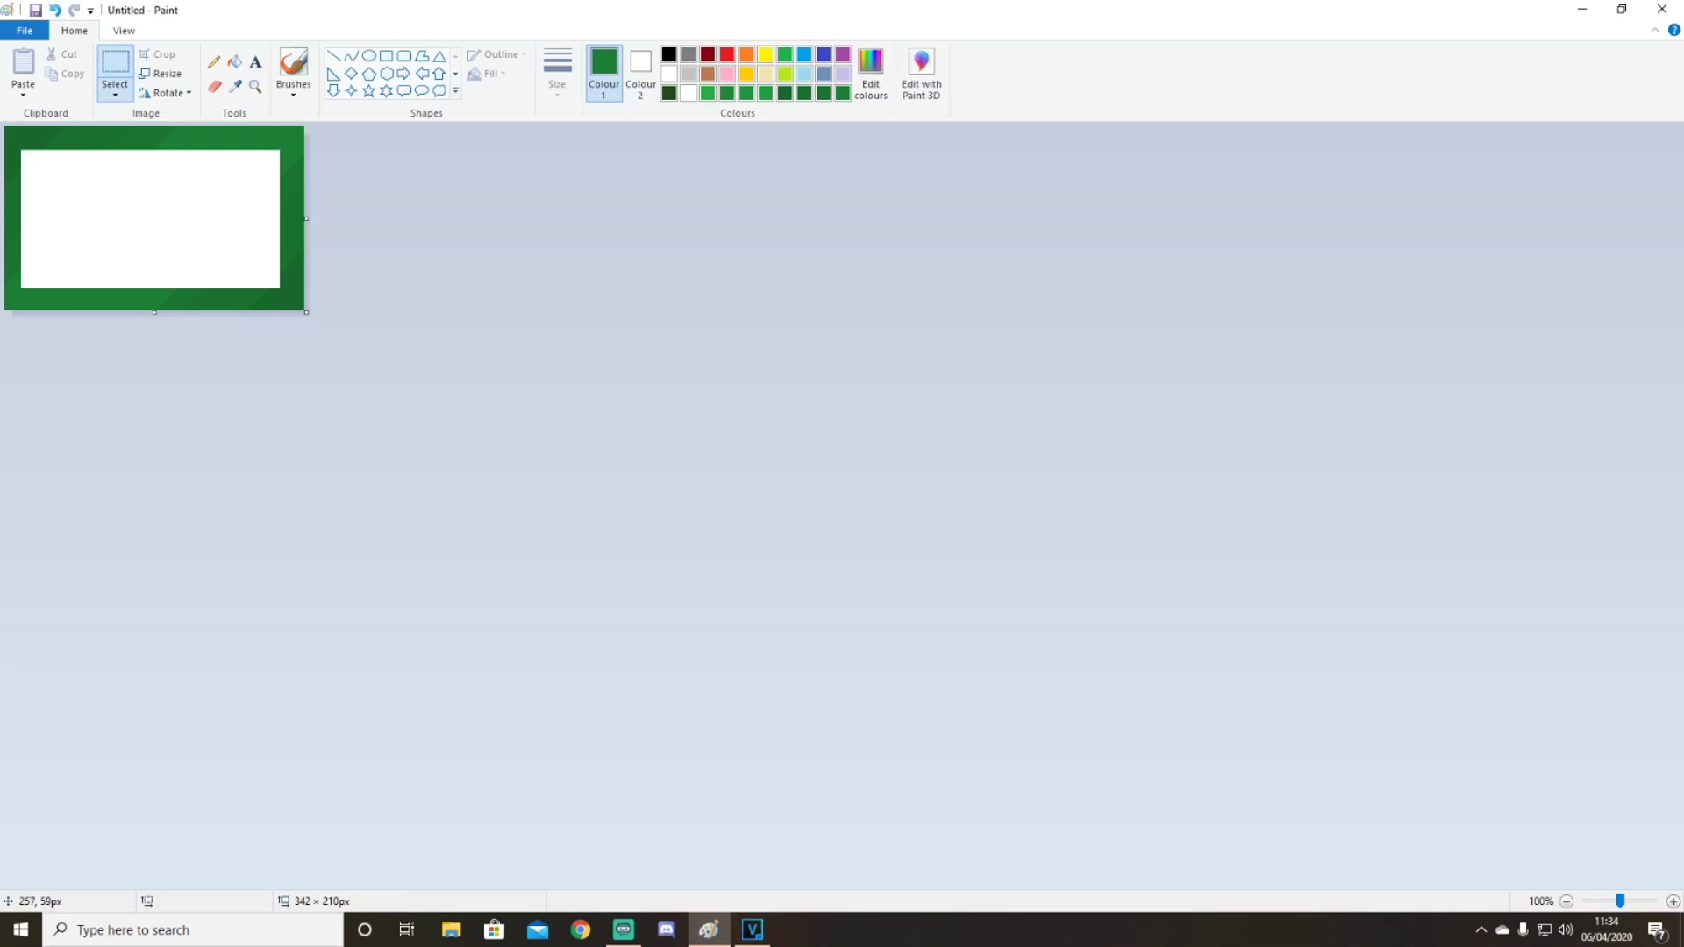
{"action": "left_click", "coordinate": [24, 30]}
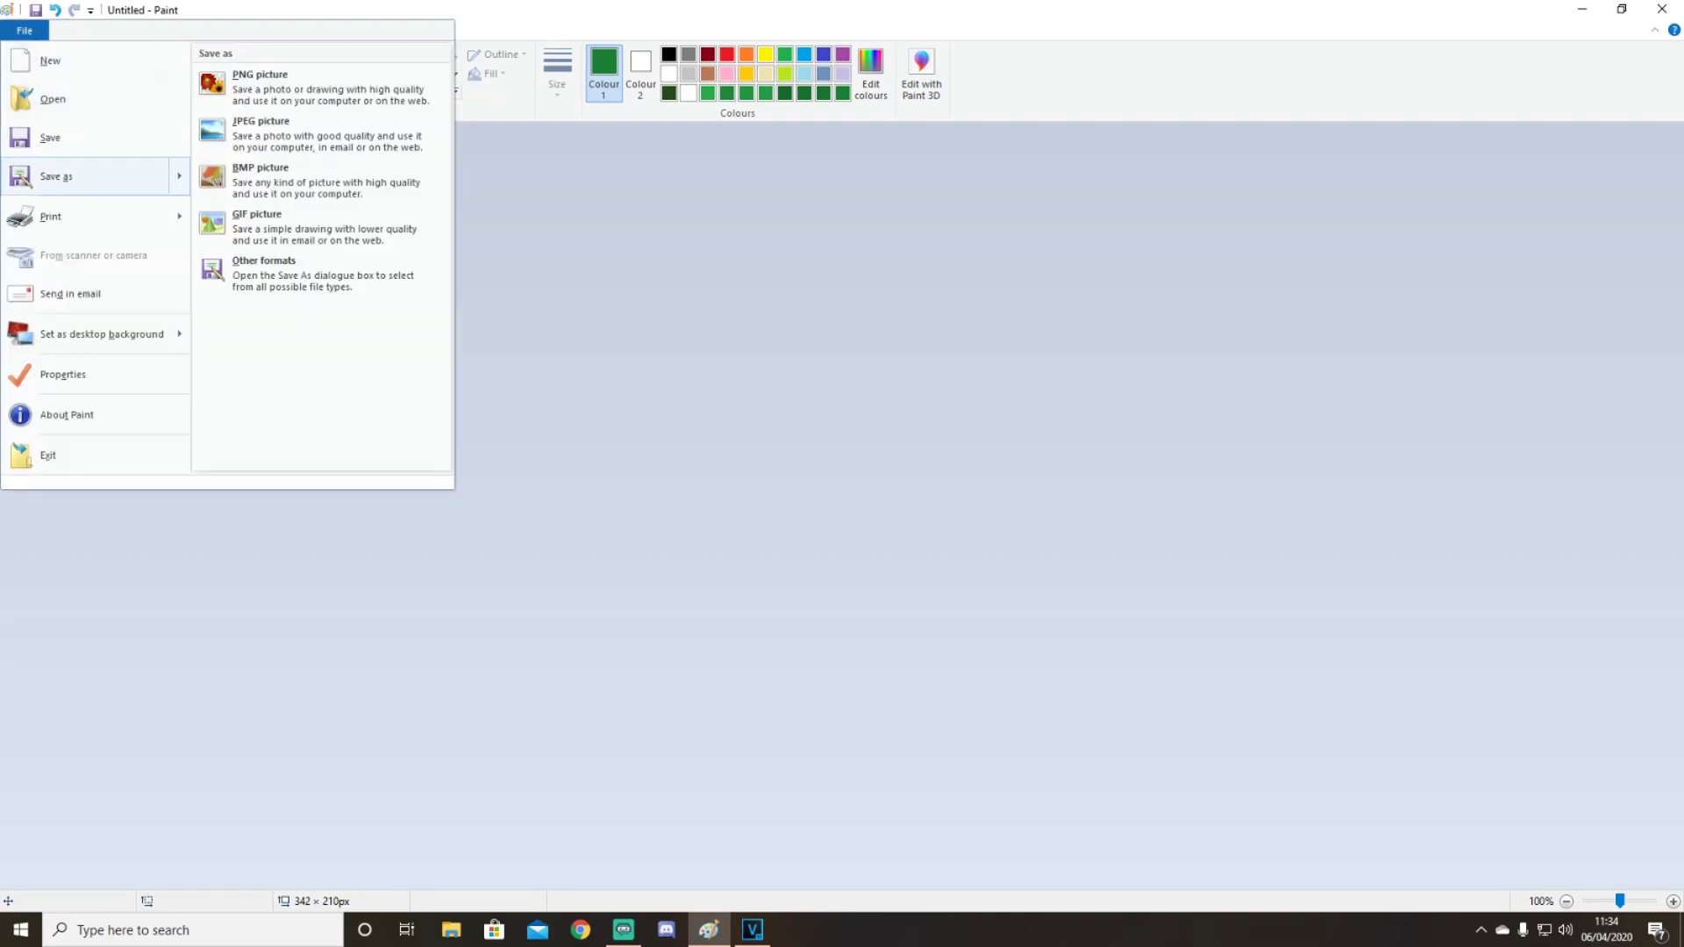
{"action": "left_click", "coordinate": [54, 176]}
{"action": "type", "text": "w"}
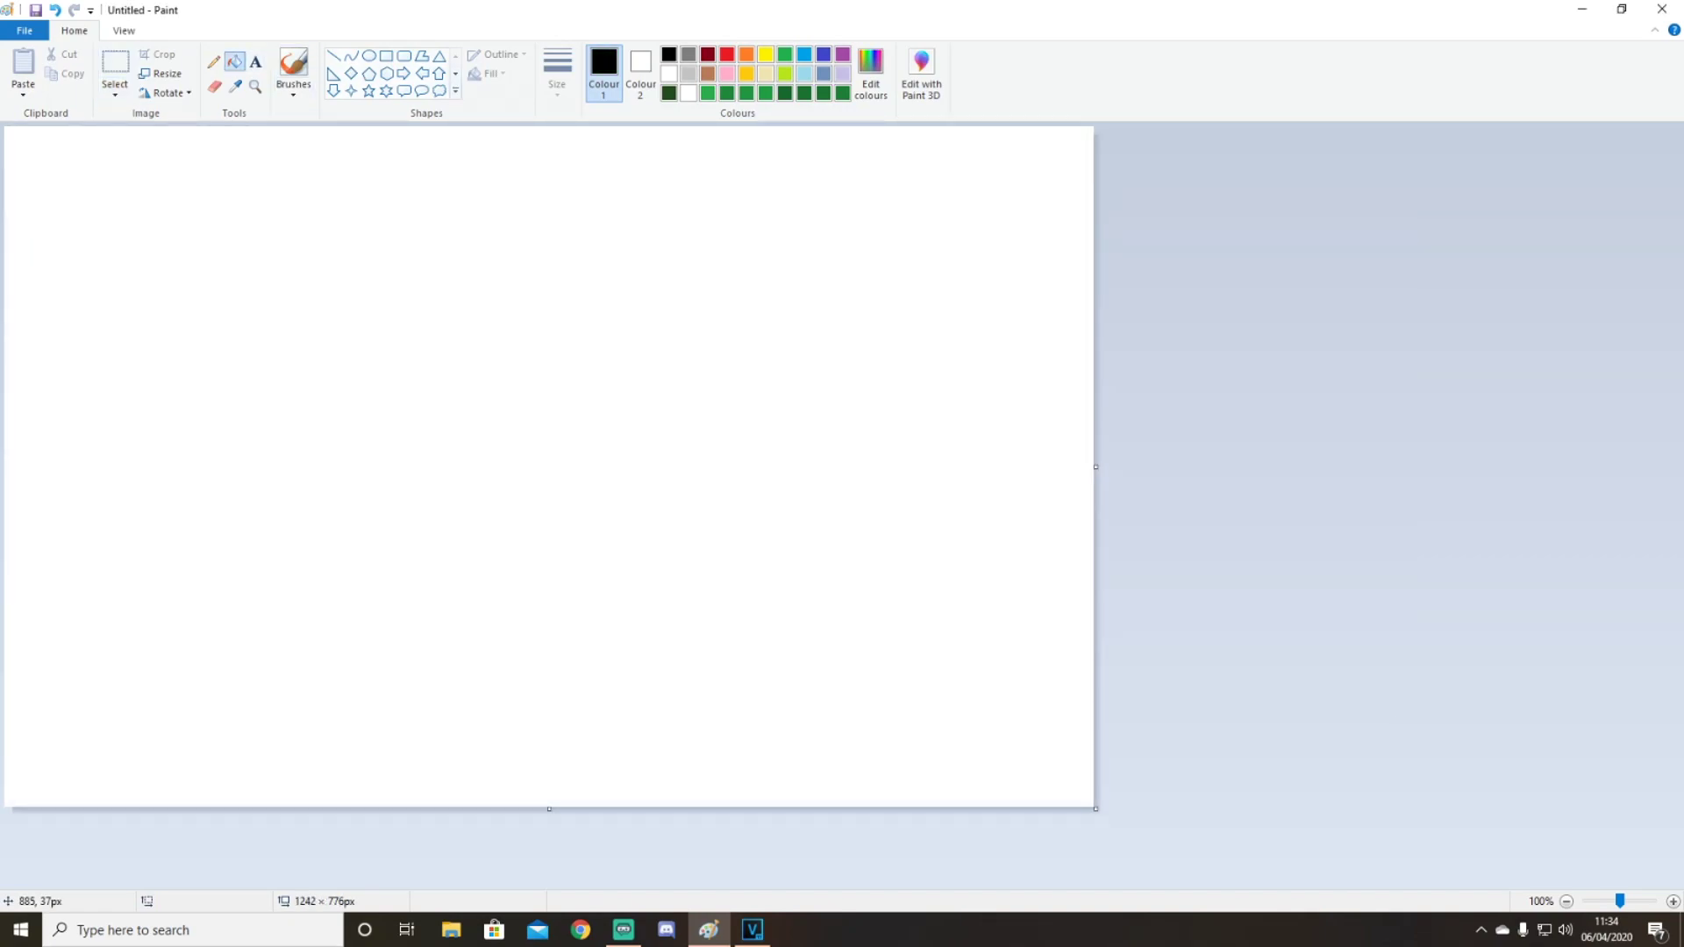
Step: Set the fill colour to the dark green custom colour and fill the blank 1242 × 776 px canvas with it
{"action": "left_click", "coordinate": [871, 71]}
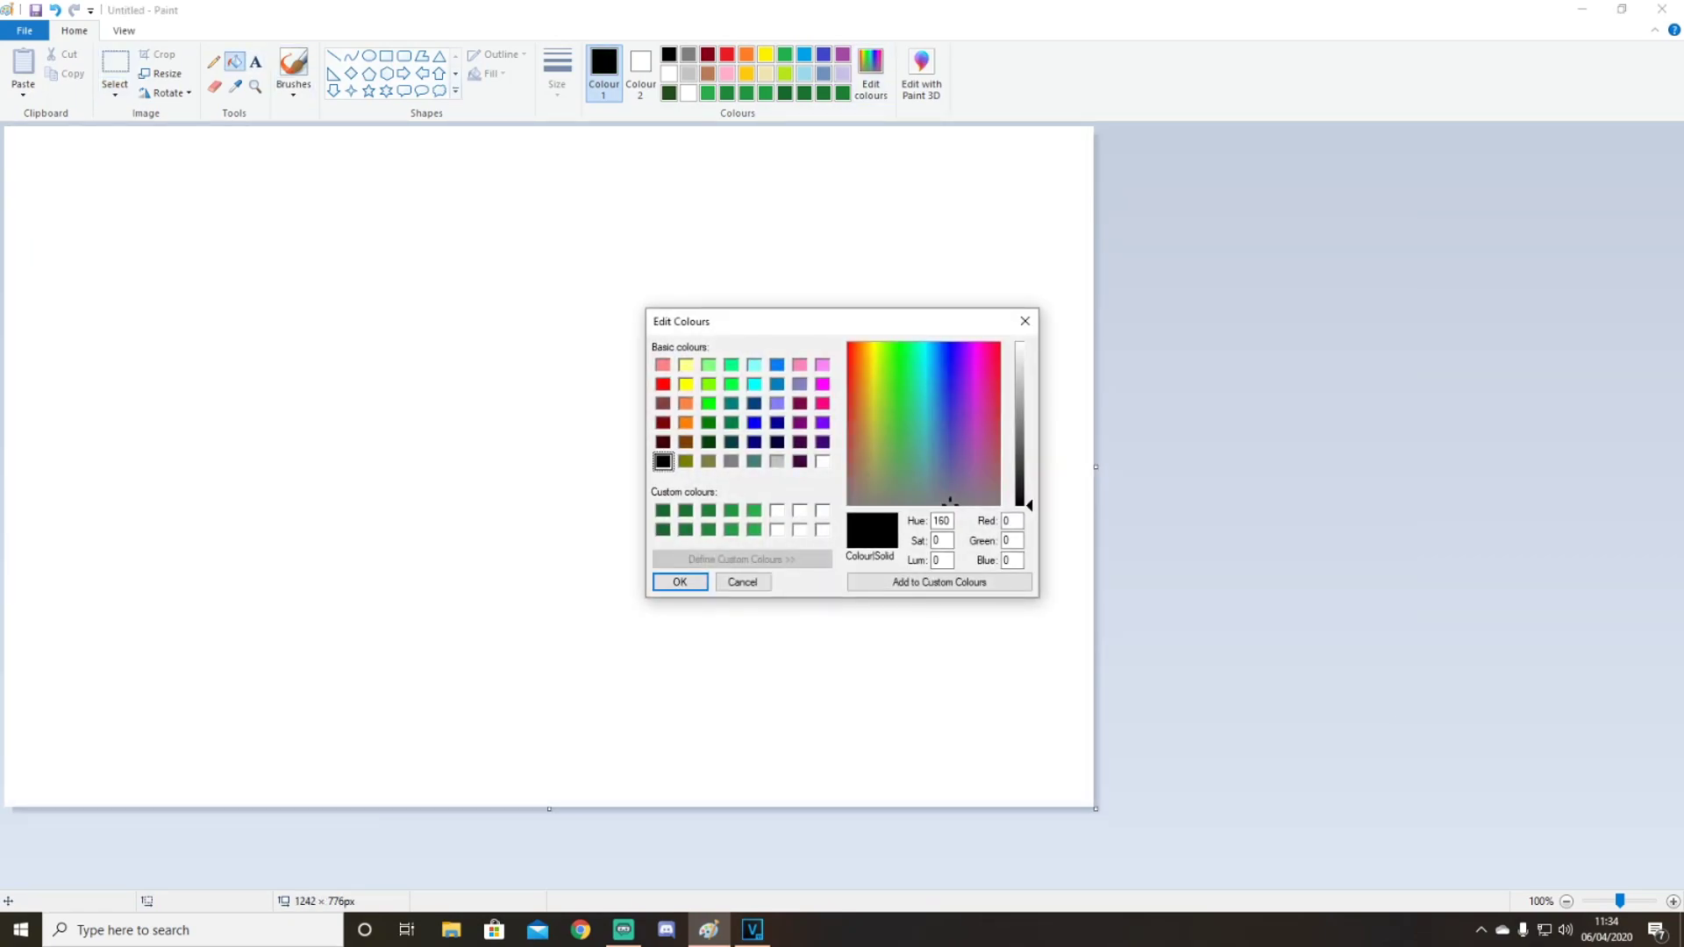
{"action": "left_click", "coordinate": [662, 530]}
{"action": "left_click", "coordinate": [680, 581]}
{"action": "left_click", "coordinate": [667, 570]}
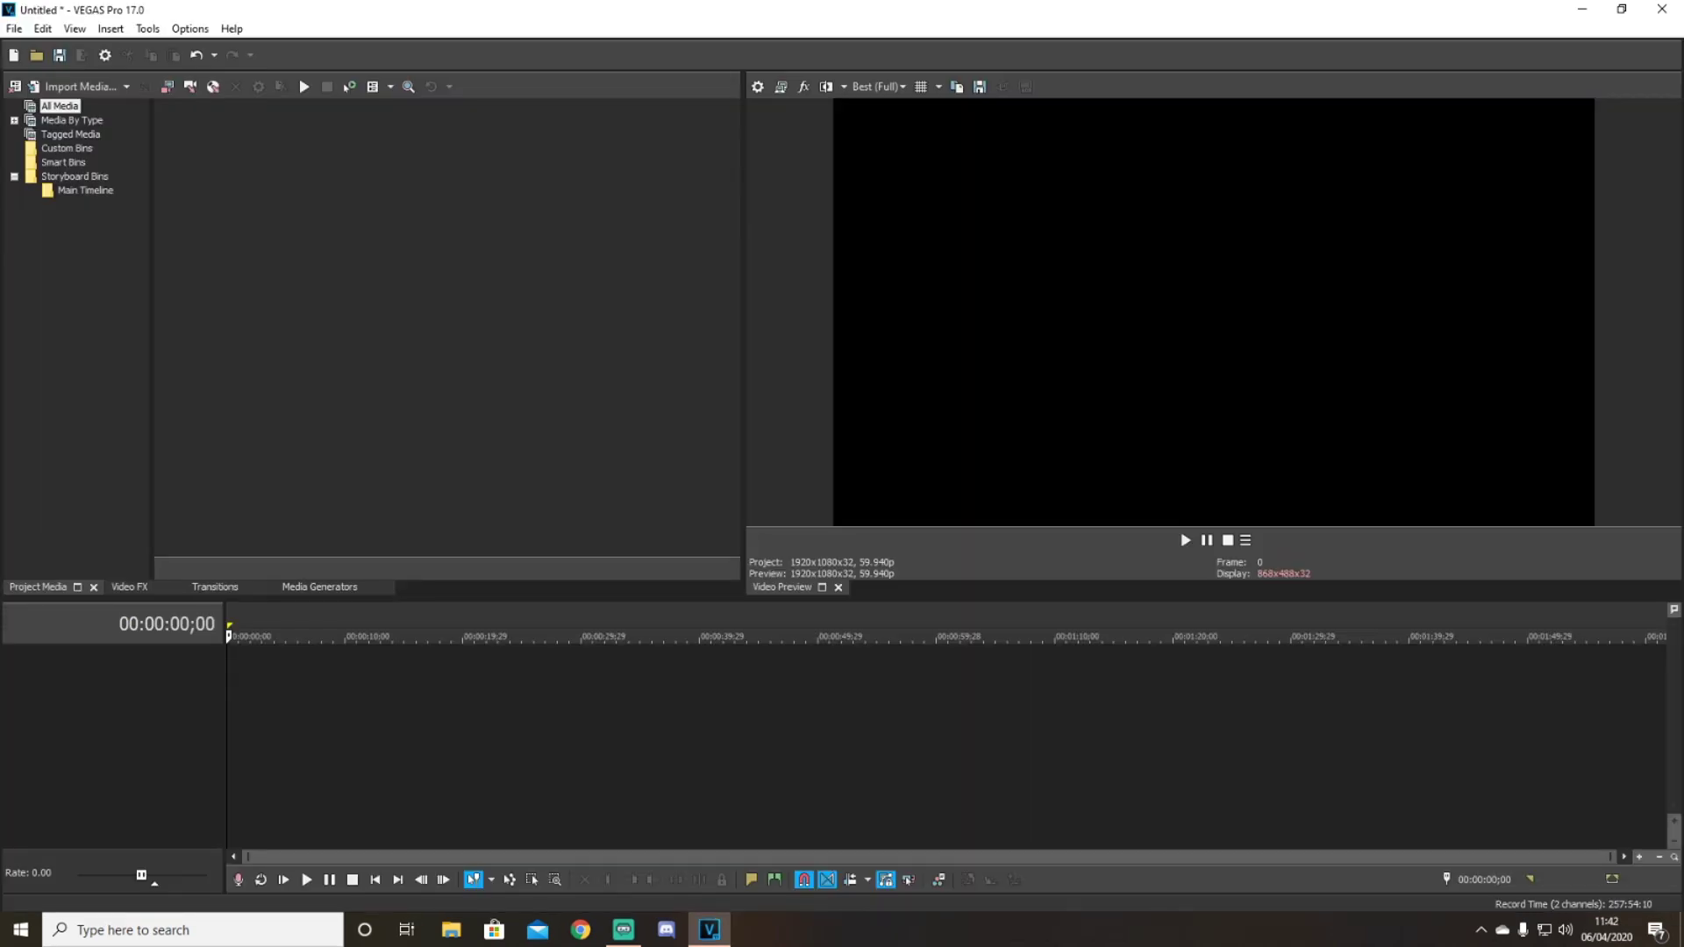
Step: Switch to VEGAS Pro, import the loading screen 1 image from the Twitch-YT folder and place it at the start of the timeline
{"action": "left_click", "coordinate": [79, 86]}
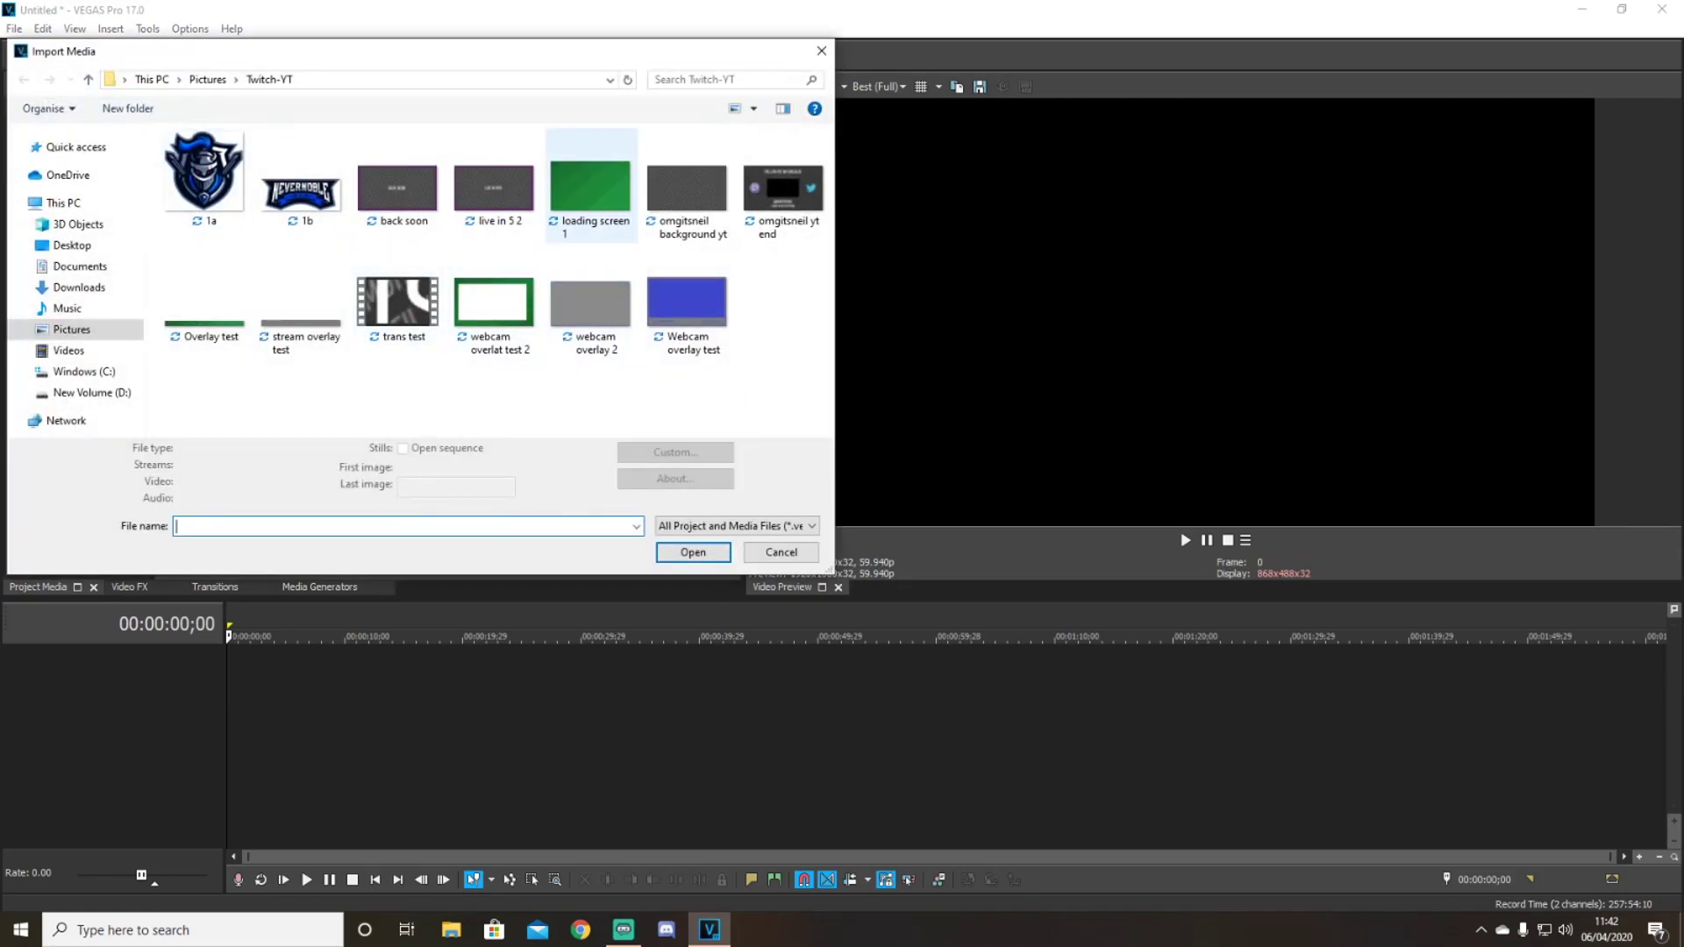
{"action": "left_click", "coordinate": [590, 187]}
{"action": "left_click", "coordinate": [693, 552]}
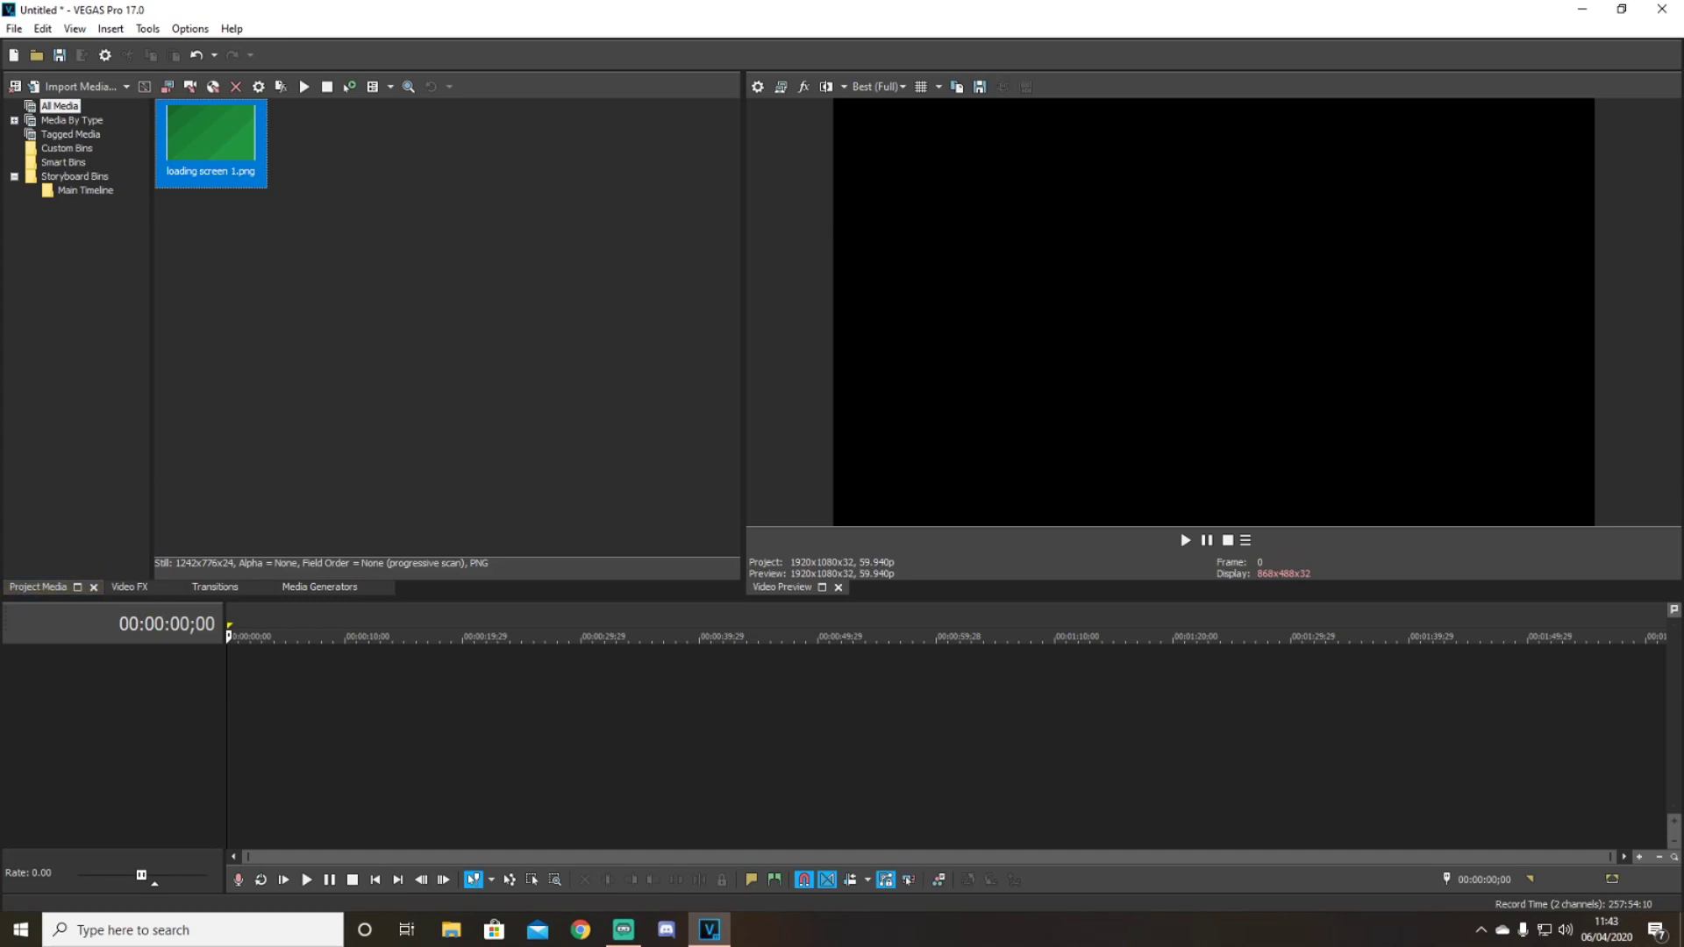
{"action": "left_click_drag", "start_coordinate": [211, 134], "coordinate": [228, 667]}
Step: Turn off Maintain aspect ratio and set Disable resample in the loading screen clip's properties
{"action": "right_click", "coordinate": [246, 677]}
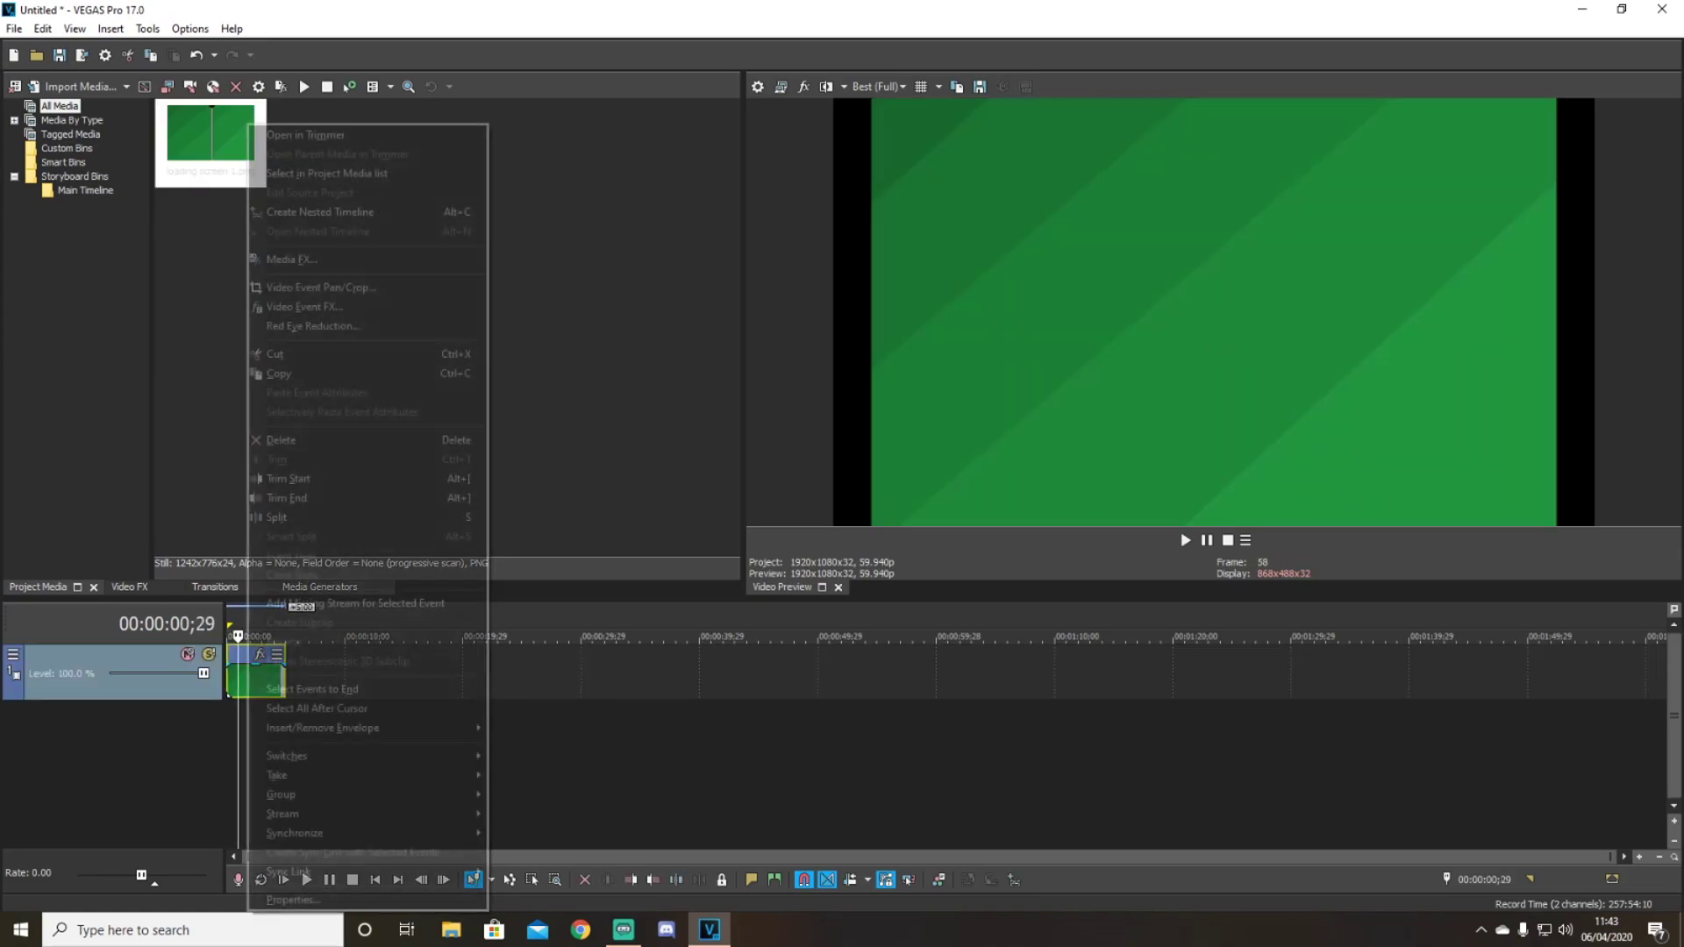
{"action": "left_click", "coordinate": [292, 900]}
{"action": "left_click", "coordinate": [708, 286]}
{"action": "left_click", "coordinate": [708, 363]}
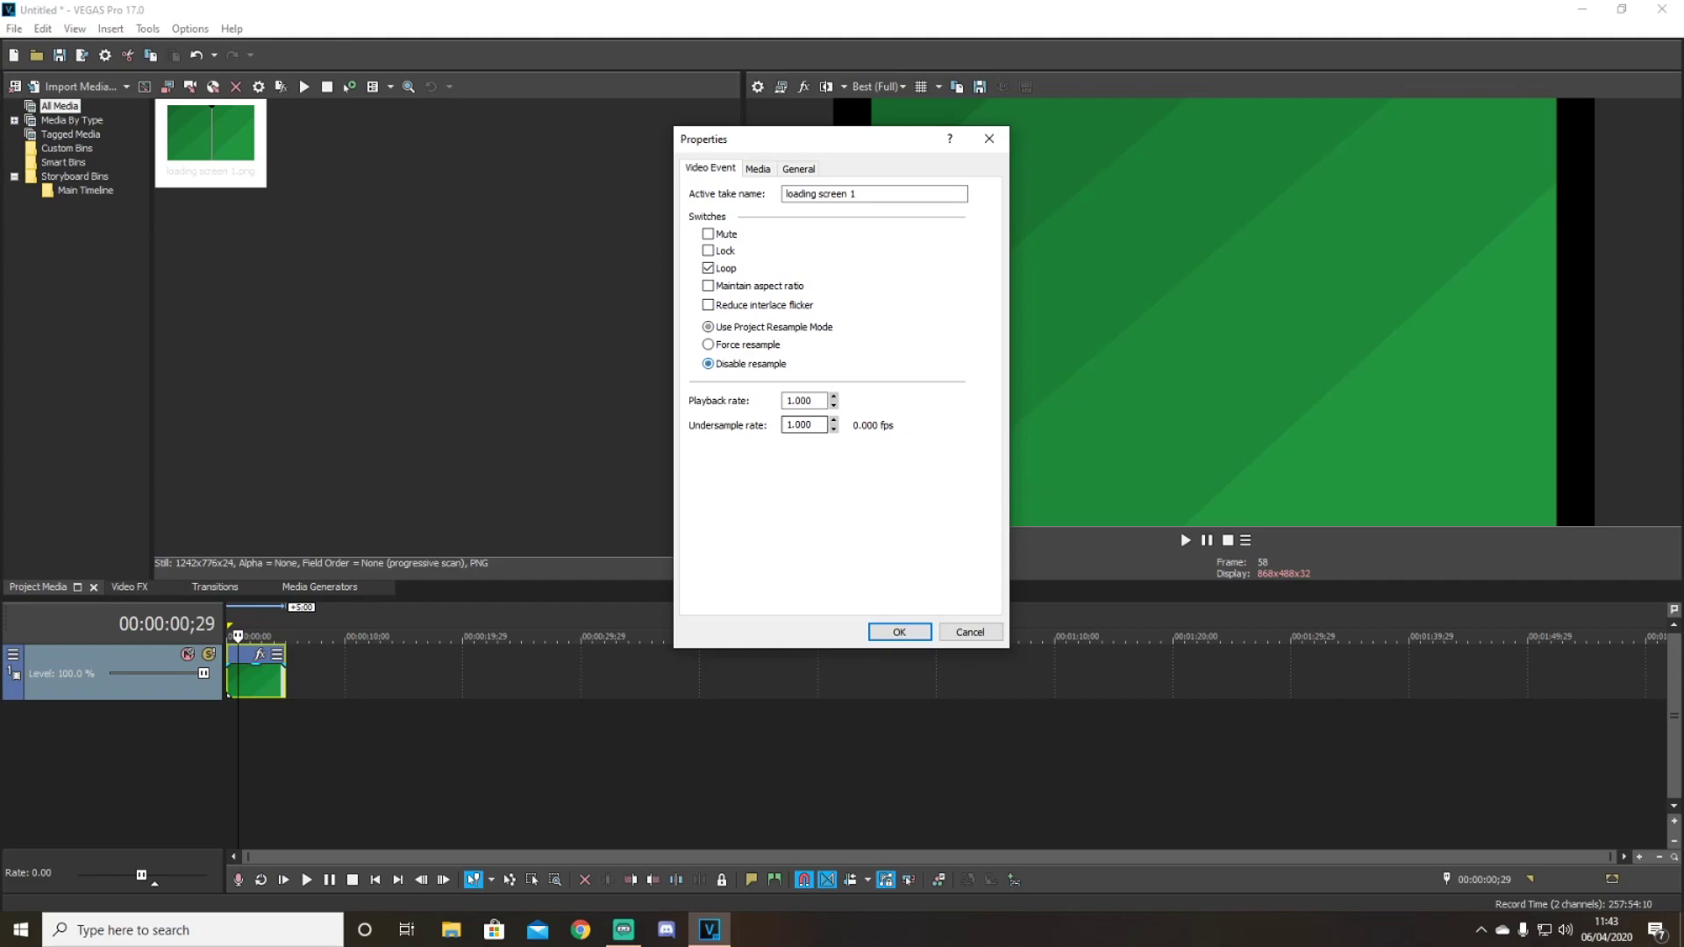
{"action": "key", "text": "Return"}
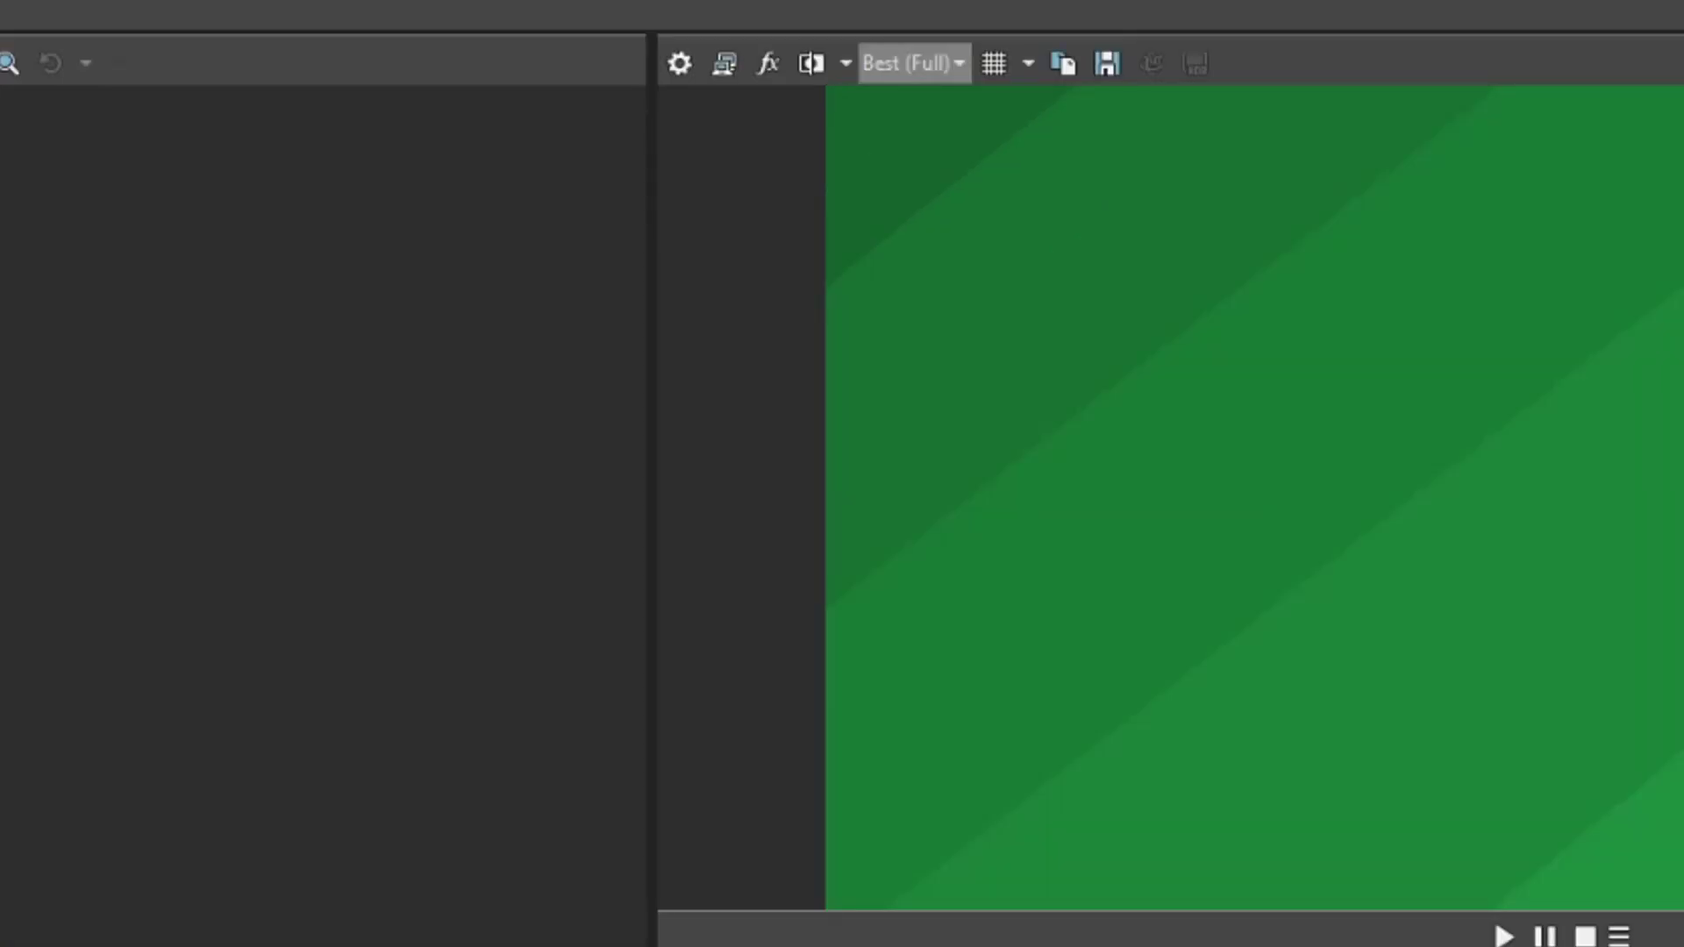
Step: Check that the video preview quality is set to Best (Full)
{"action": "left_click", "coordinate": [914, 63]}
{"action": "mouse_move", "coordinate": [953, 210]}
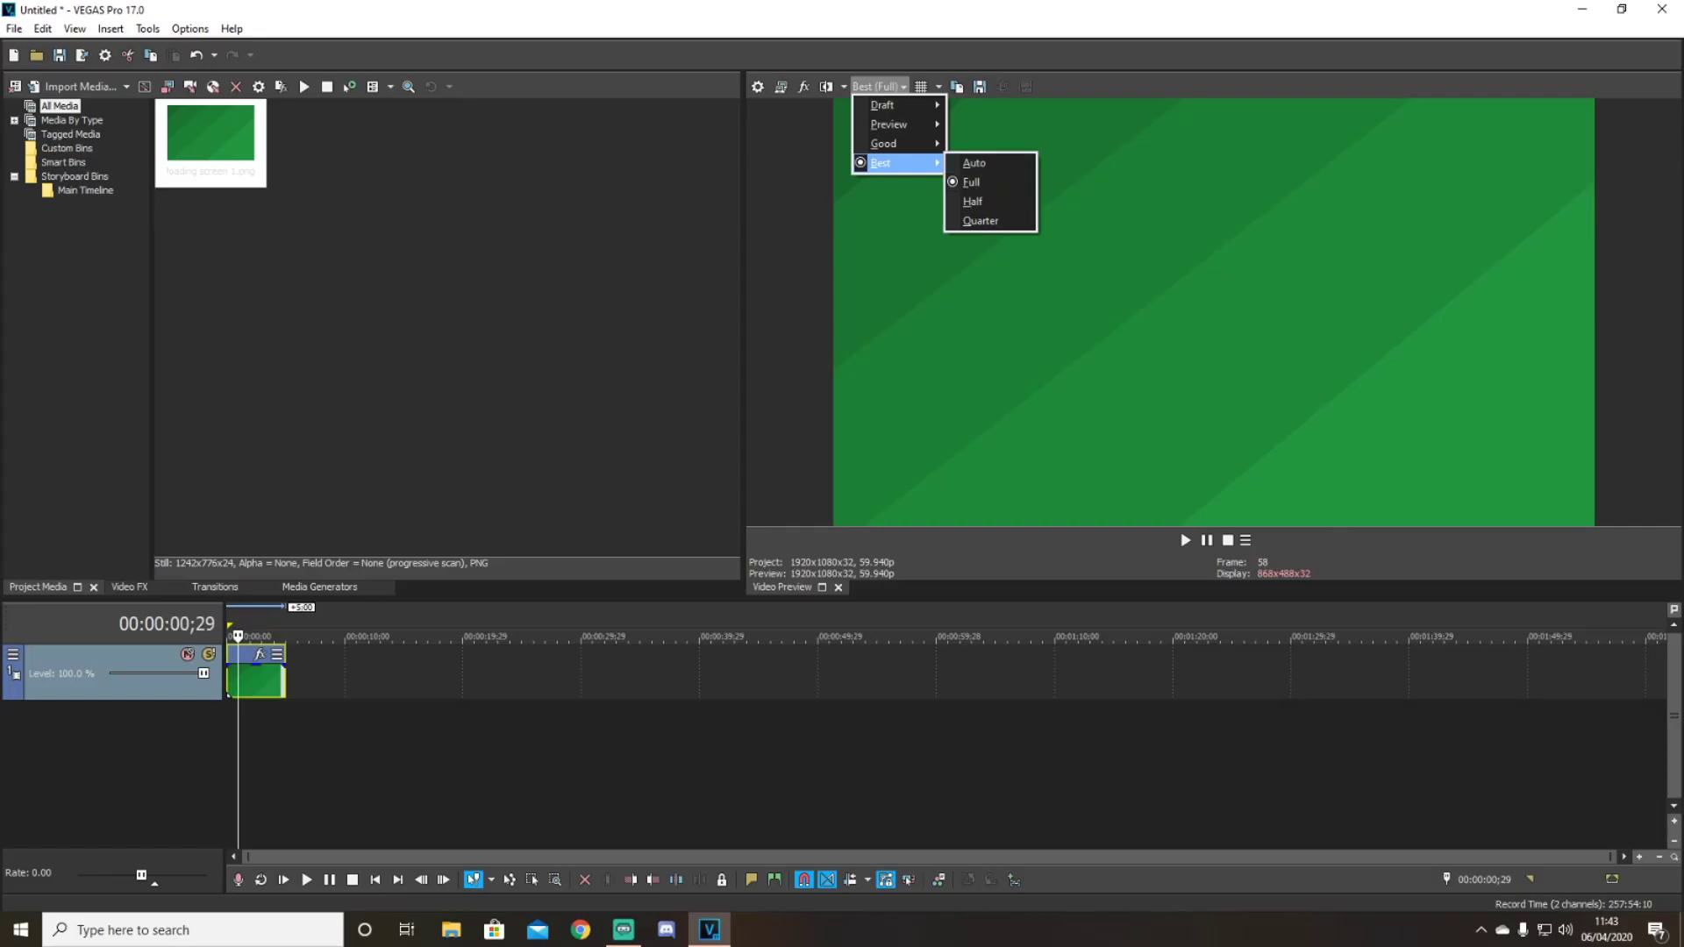
{"action": "left_click", "coordinate": [1091, 247]}
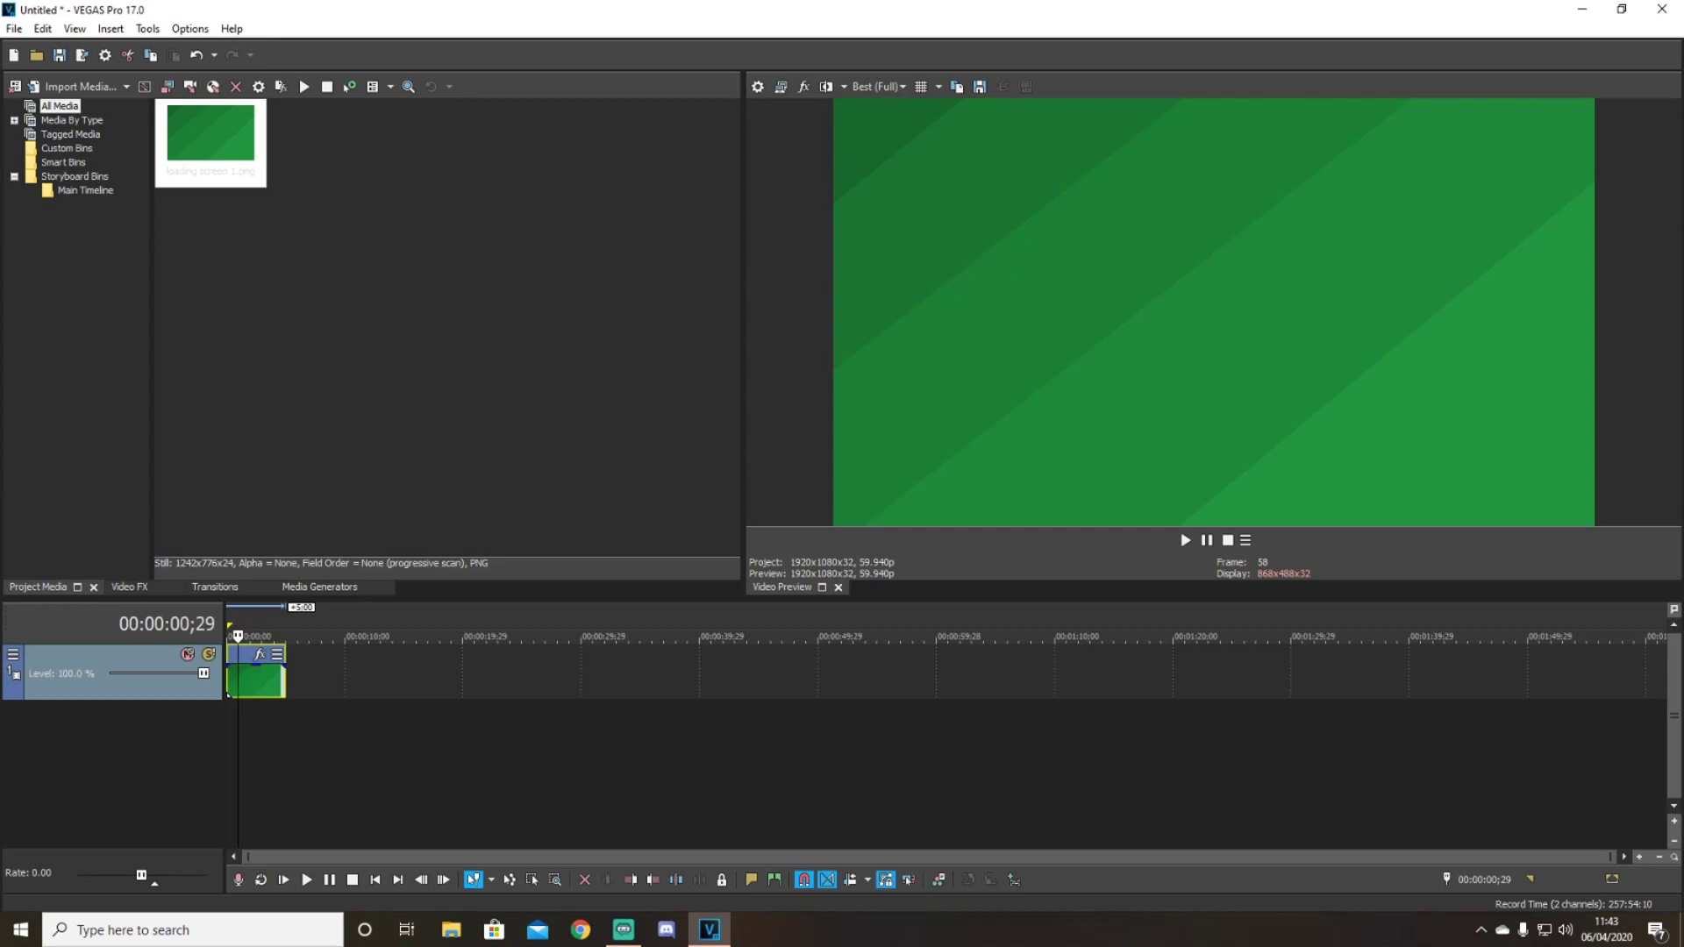
Step: Extend the end of the loading screen clip on the timeline by about 1:21
{"action": "left_click", "coordinate": [251, 681]}
{"action": "left_click", "coordinate": [265, 681]}
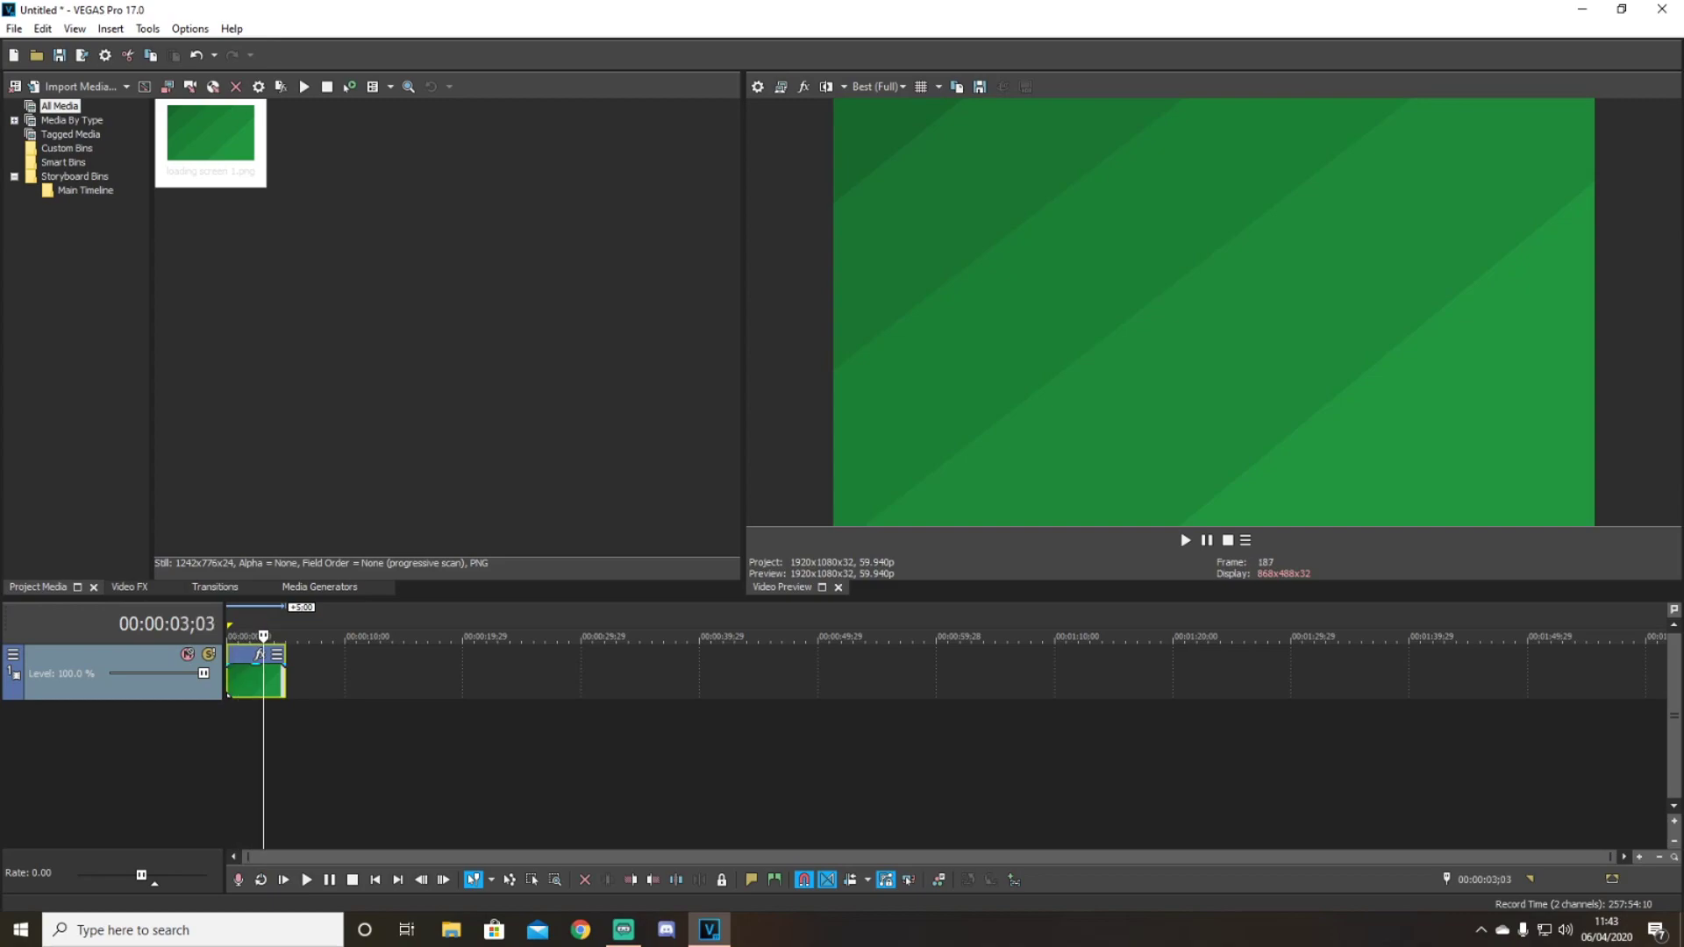
{"action": "left_click_drag", "start_coordinate": [284, 681], "coordinate": [305, 681]}
Step: Add a default Titles & Text event reading LIVE SOON on a track above the loading screen clip
{"action": "left_click", "coordinate": [320, 587]}
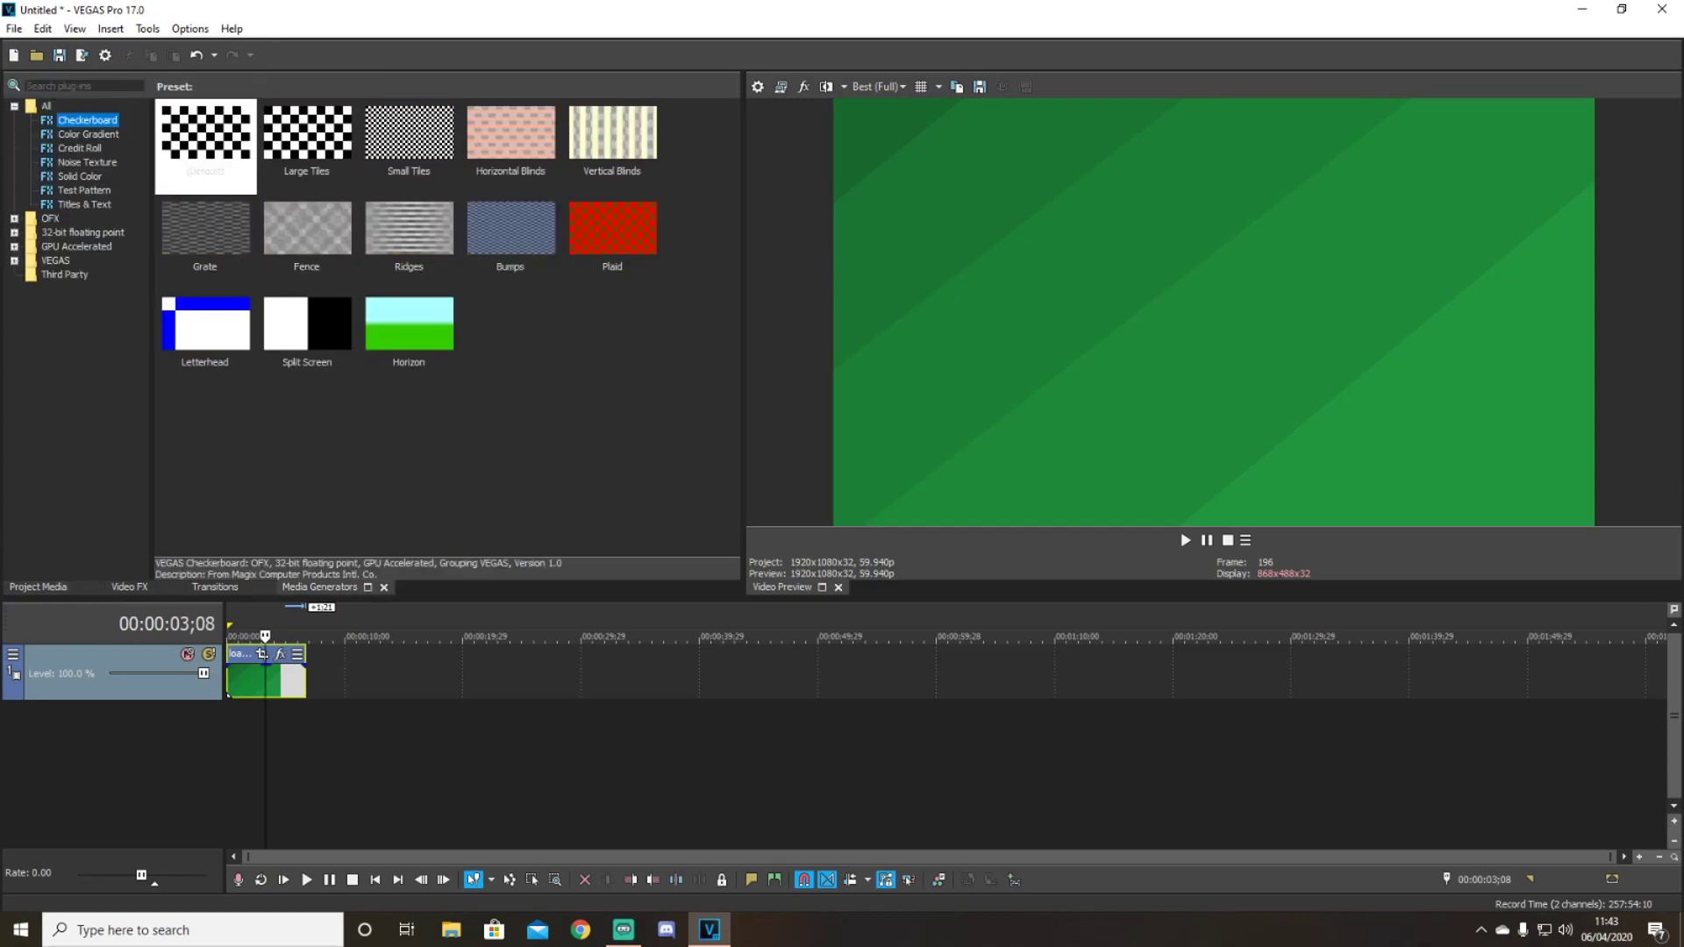
{"action": "left_click", "coordinate": [84, 203]}
{"action": "left_click_drag", "start_coordinate": [206, 135], "coordinate": [232, 677]}
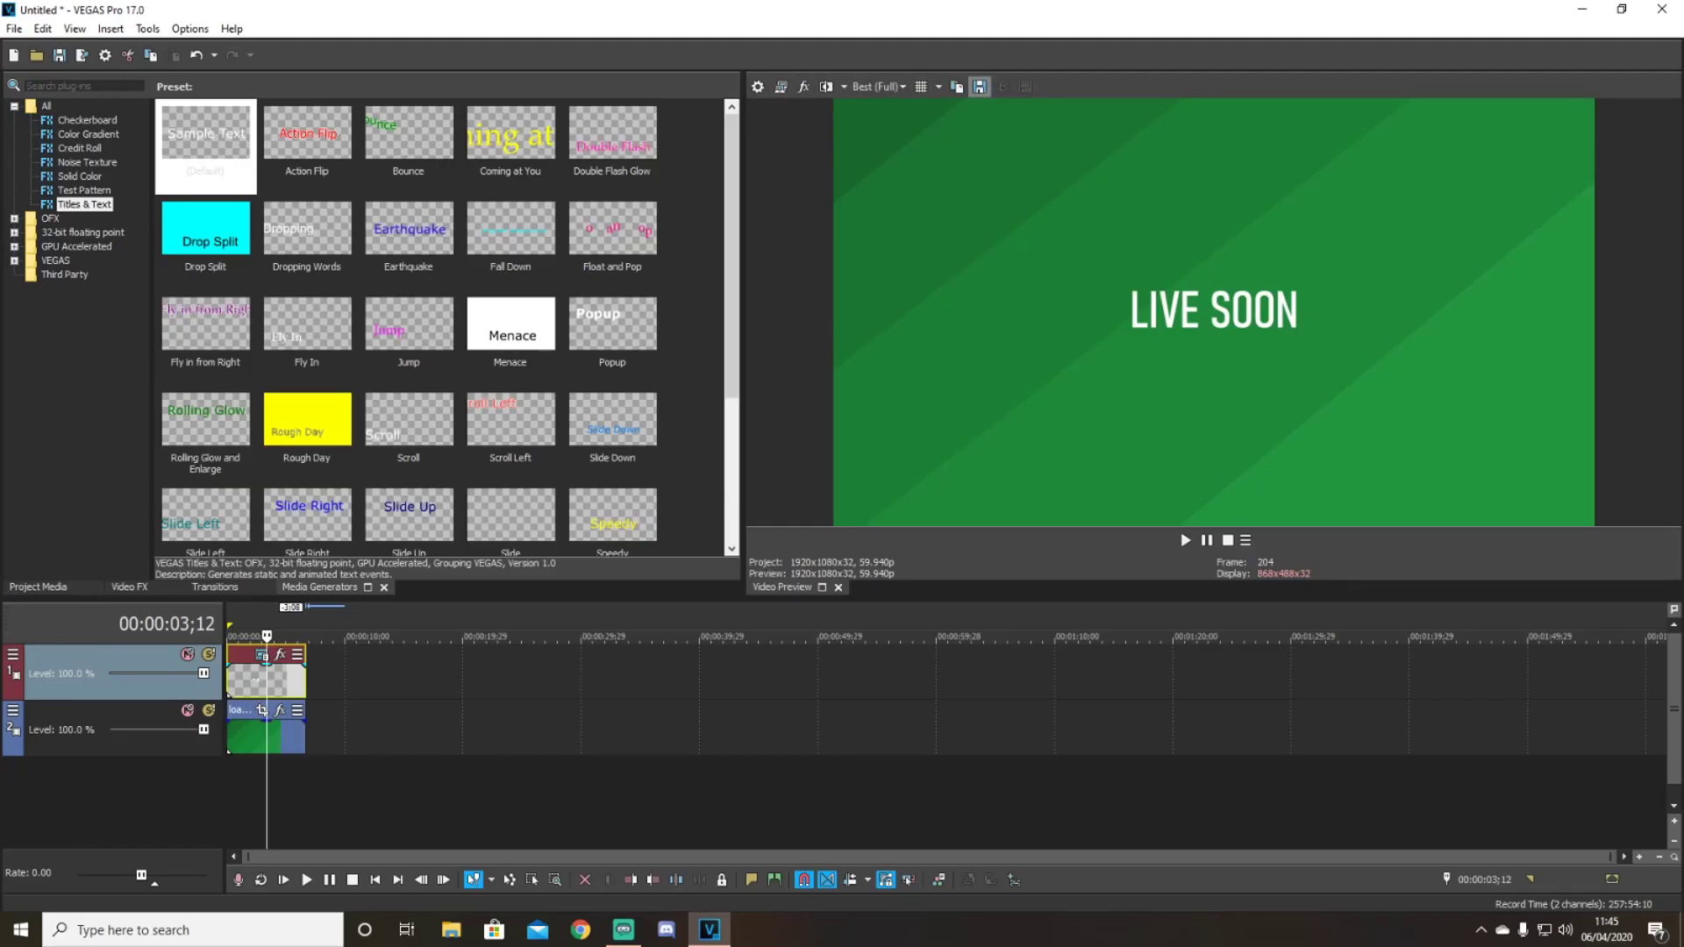
Step: Save a snapshot of the LIVE SOON frame as the JPEG file Image1 in the Twitch-YT folder
{"action": "left_click", "coordinate": [980, 86]}
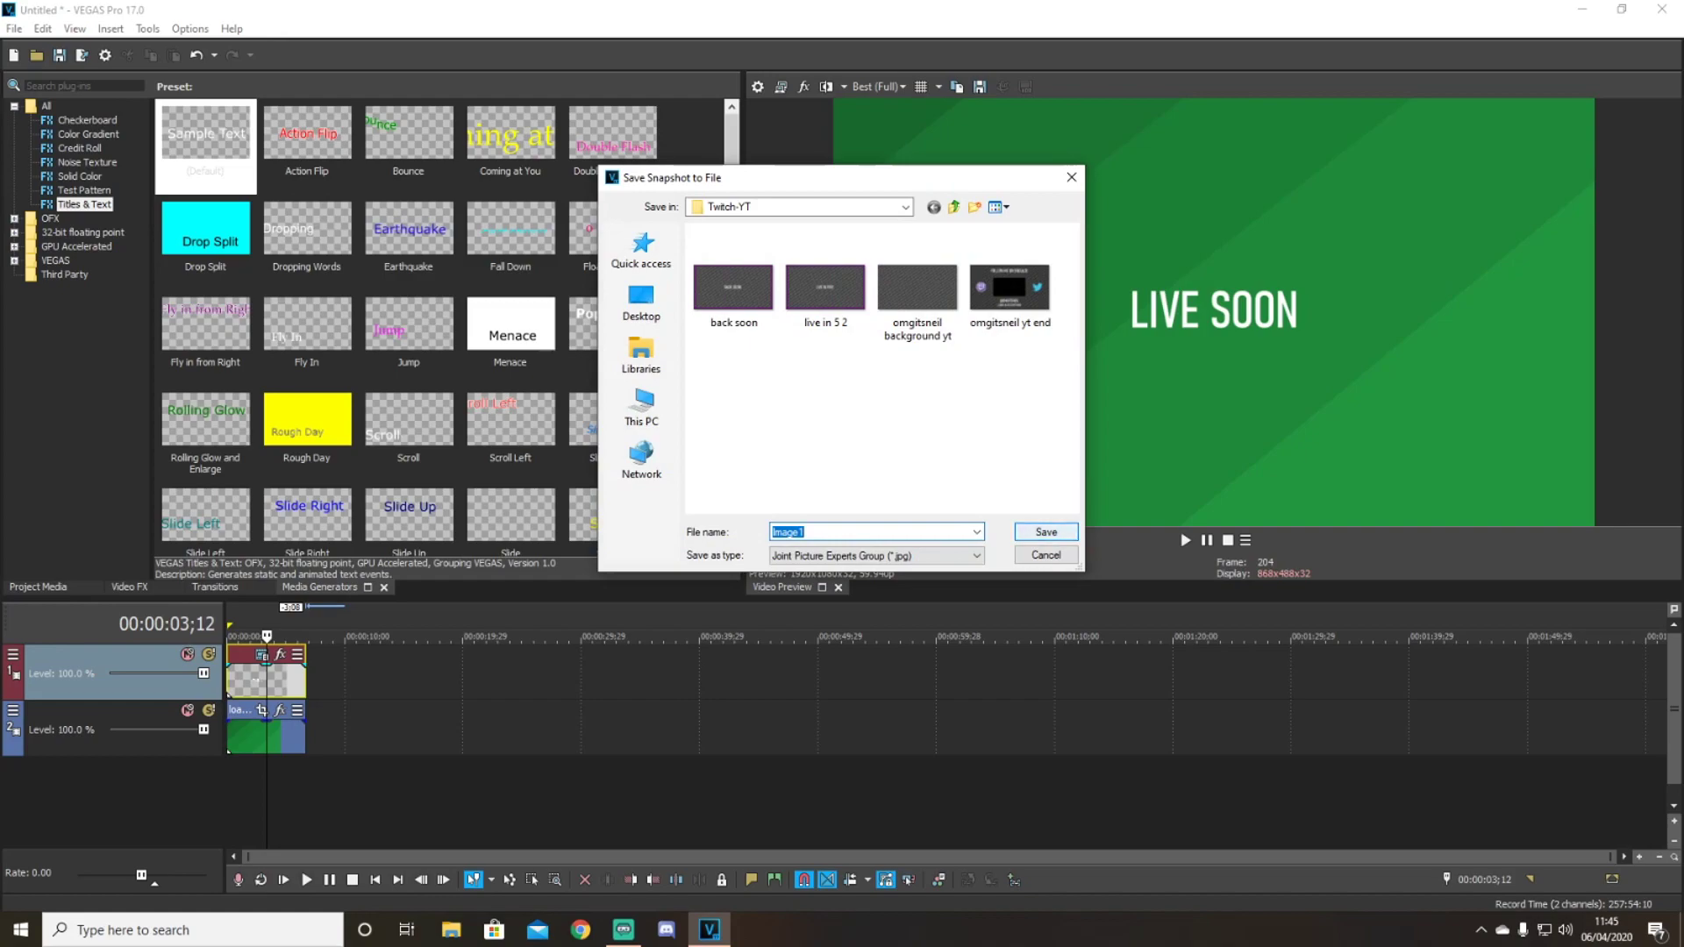
{"action": "left_click", "coordinate": [1047, 532]}
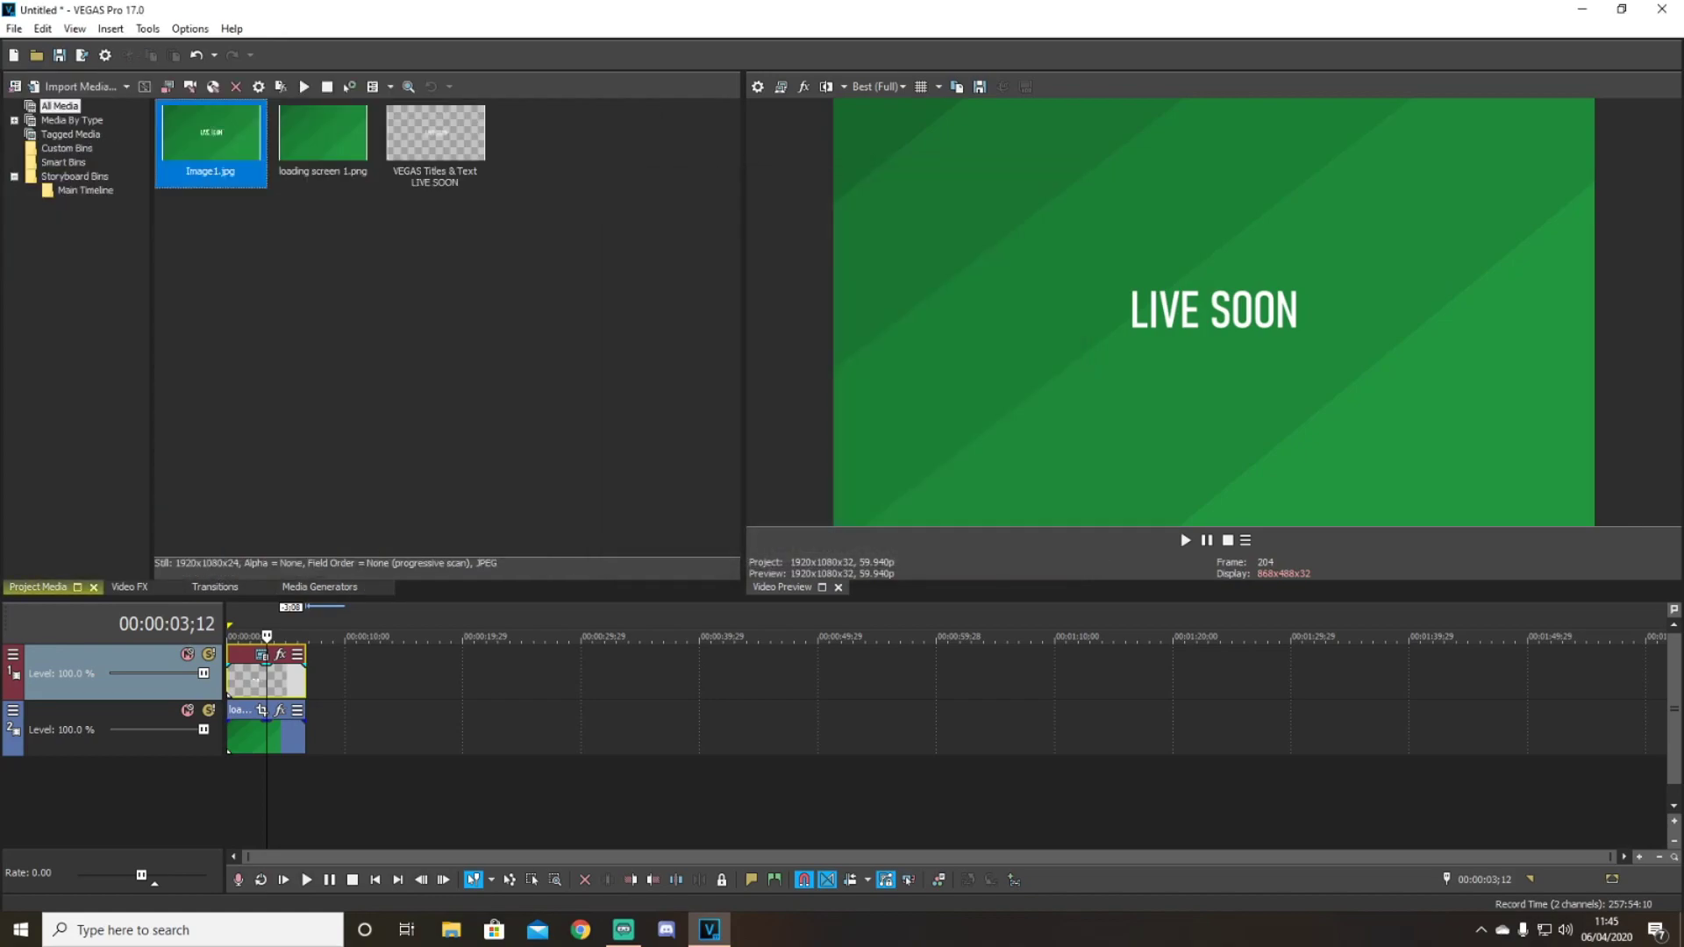
Step: Change the title event's text to BACK SOON
{"action": "left_click", "coordinate": [275, 680]}
{"action": "left_click", "coordinate": [261, 654]}
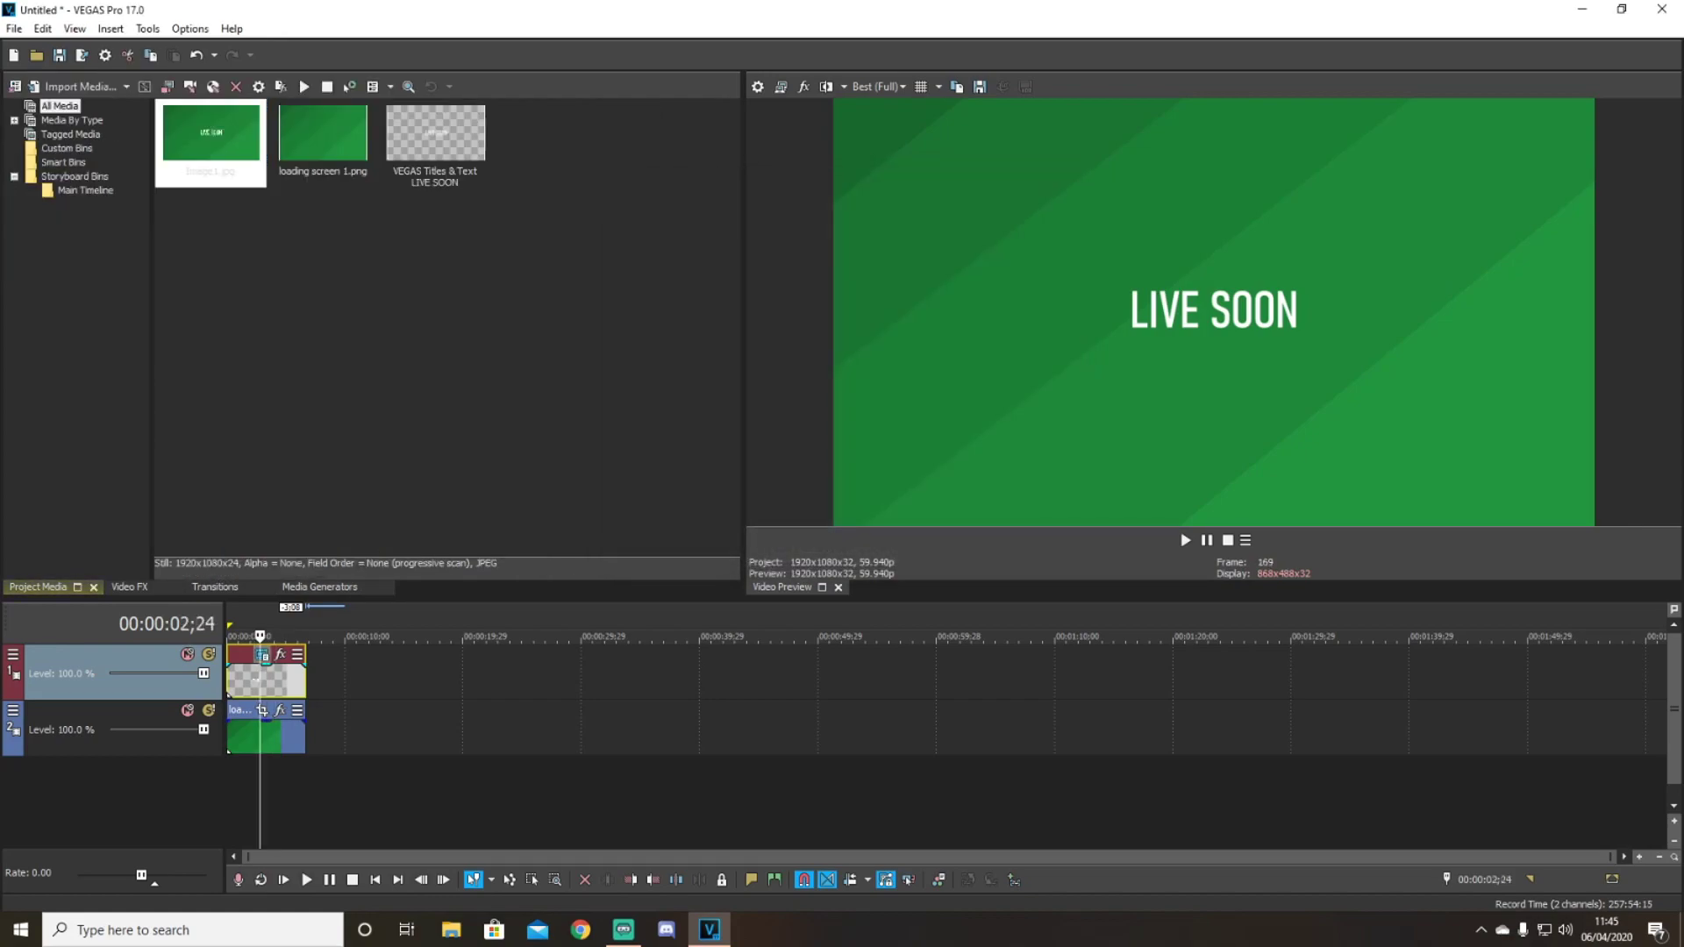
{"action": "left_click", "coordinate": [262, 656]}
{"action": "type", "text": "BAC"}
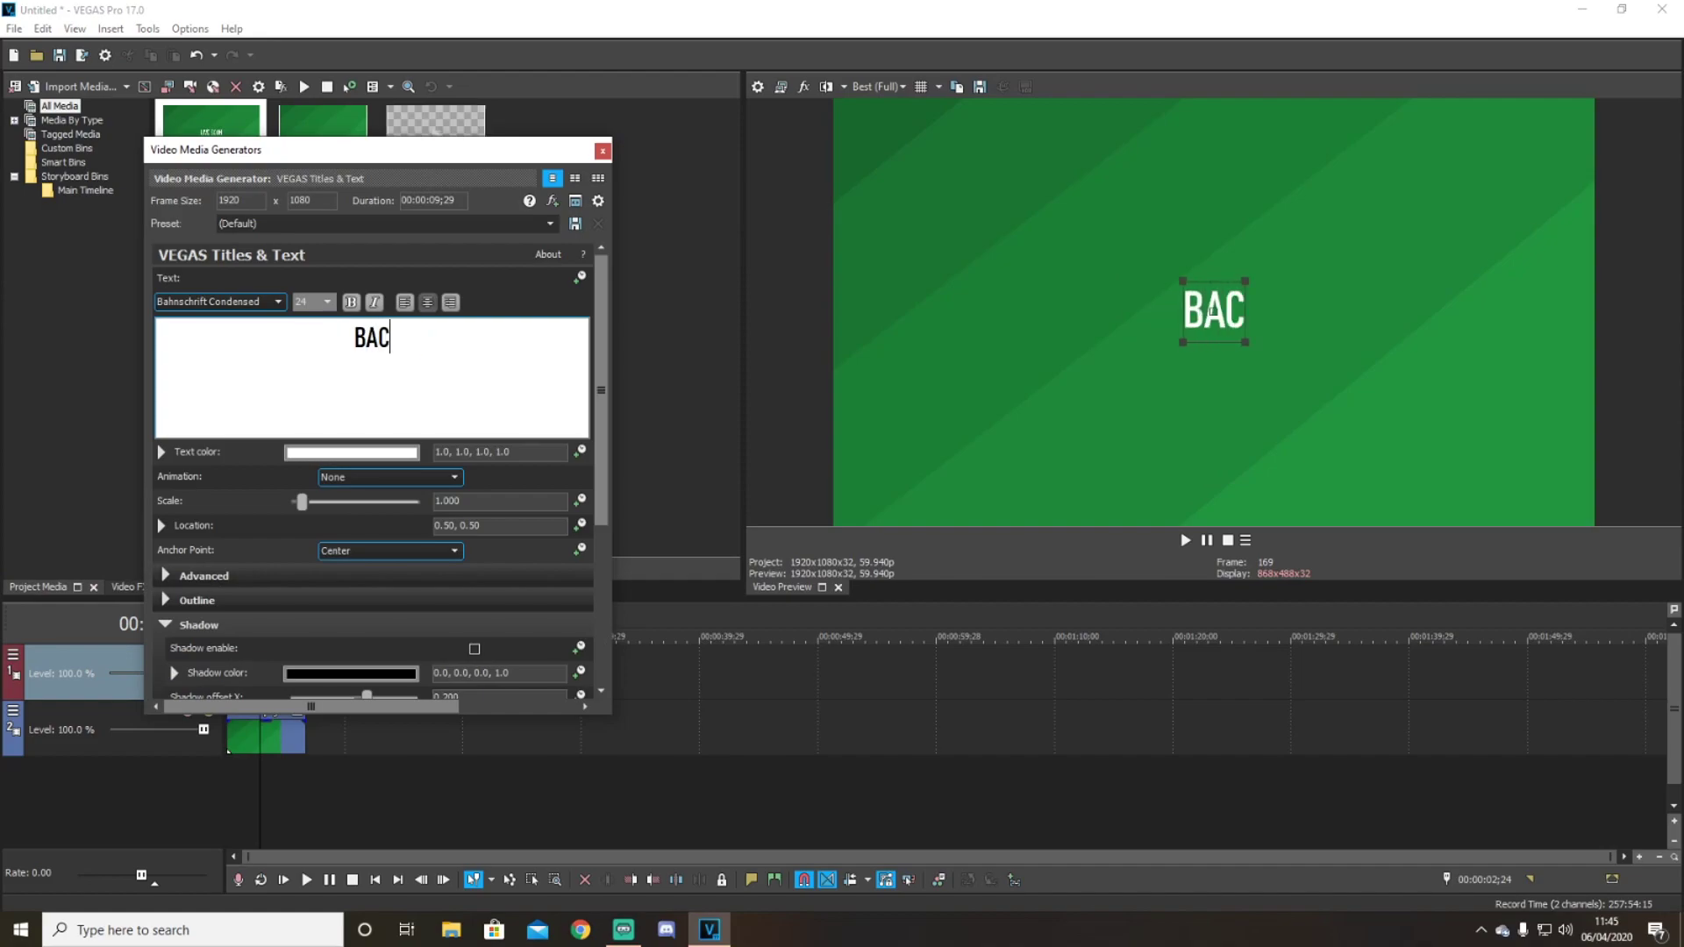
{"action": "type", "text": "K SOON"}
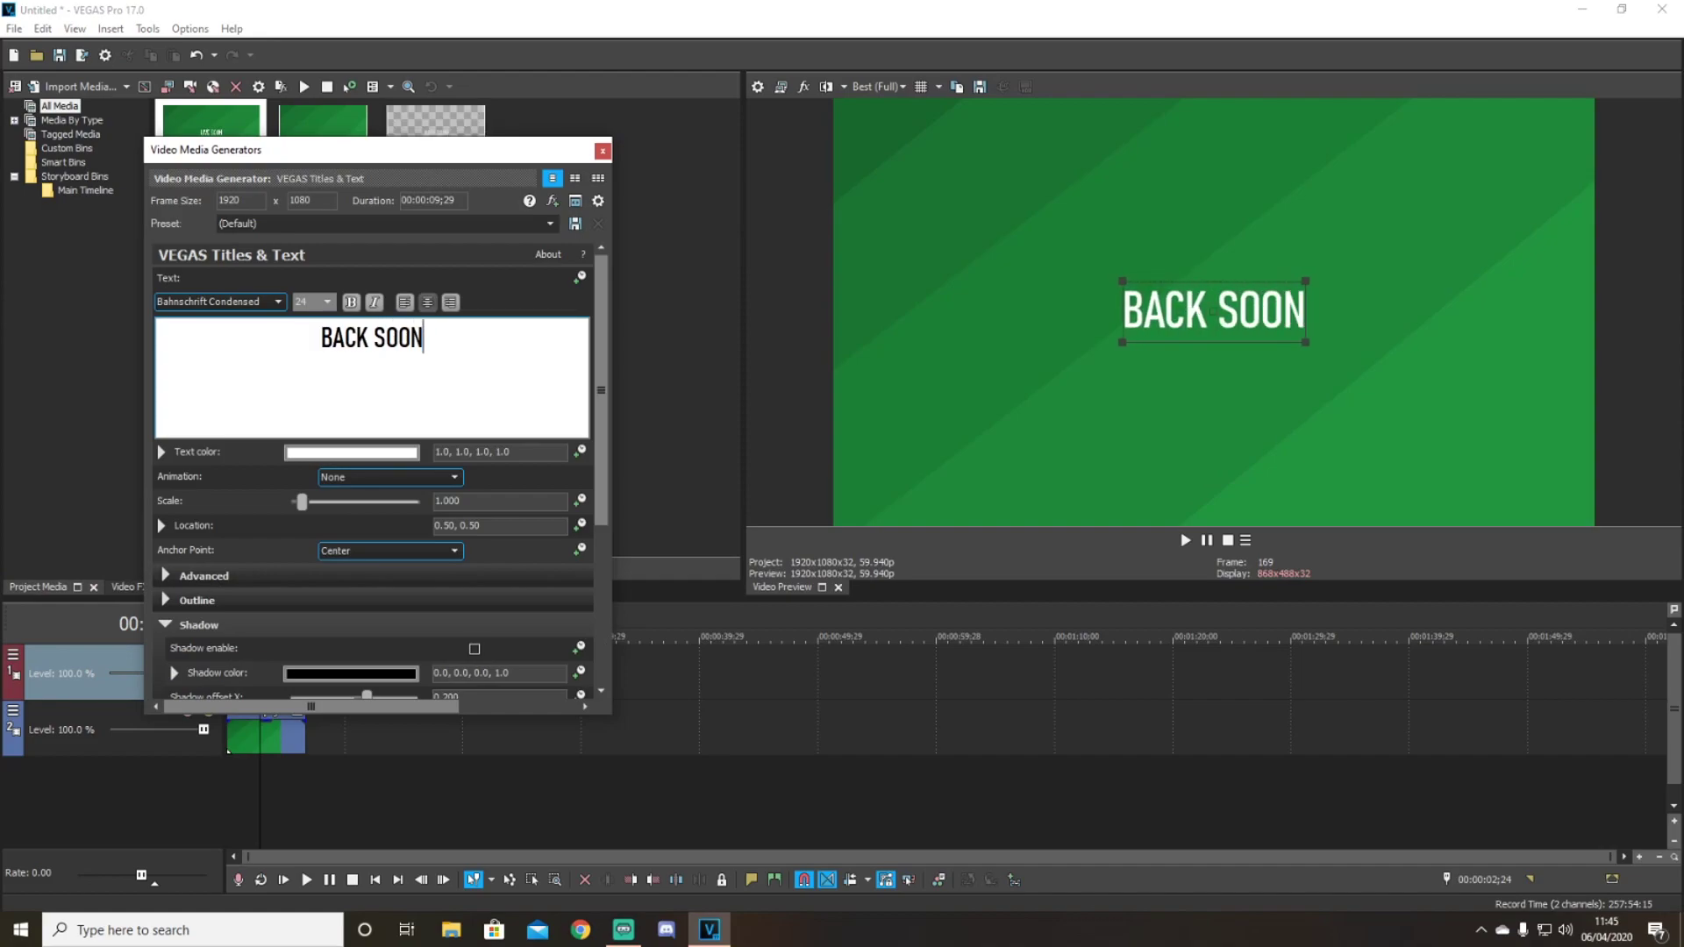
{"action": "left_click", "coordinate": [602, 150]}
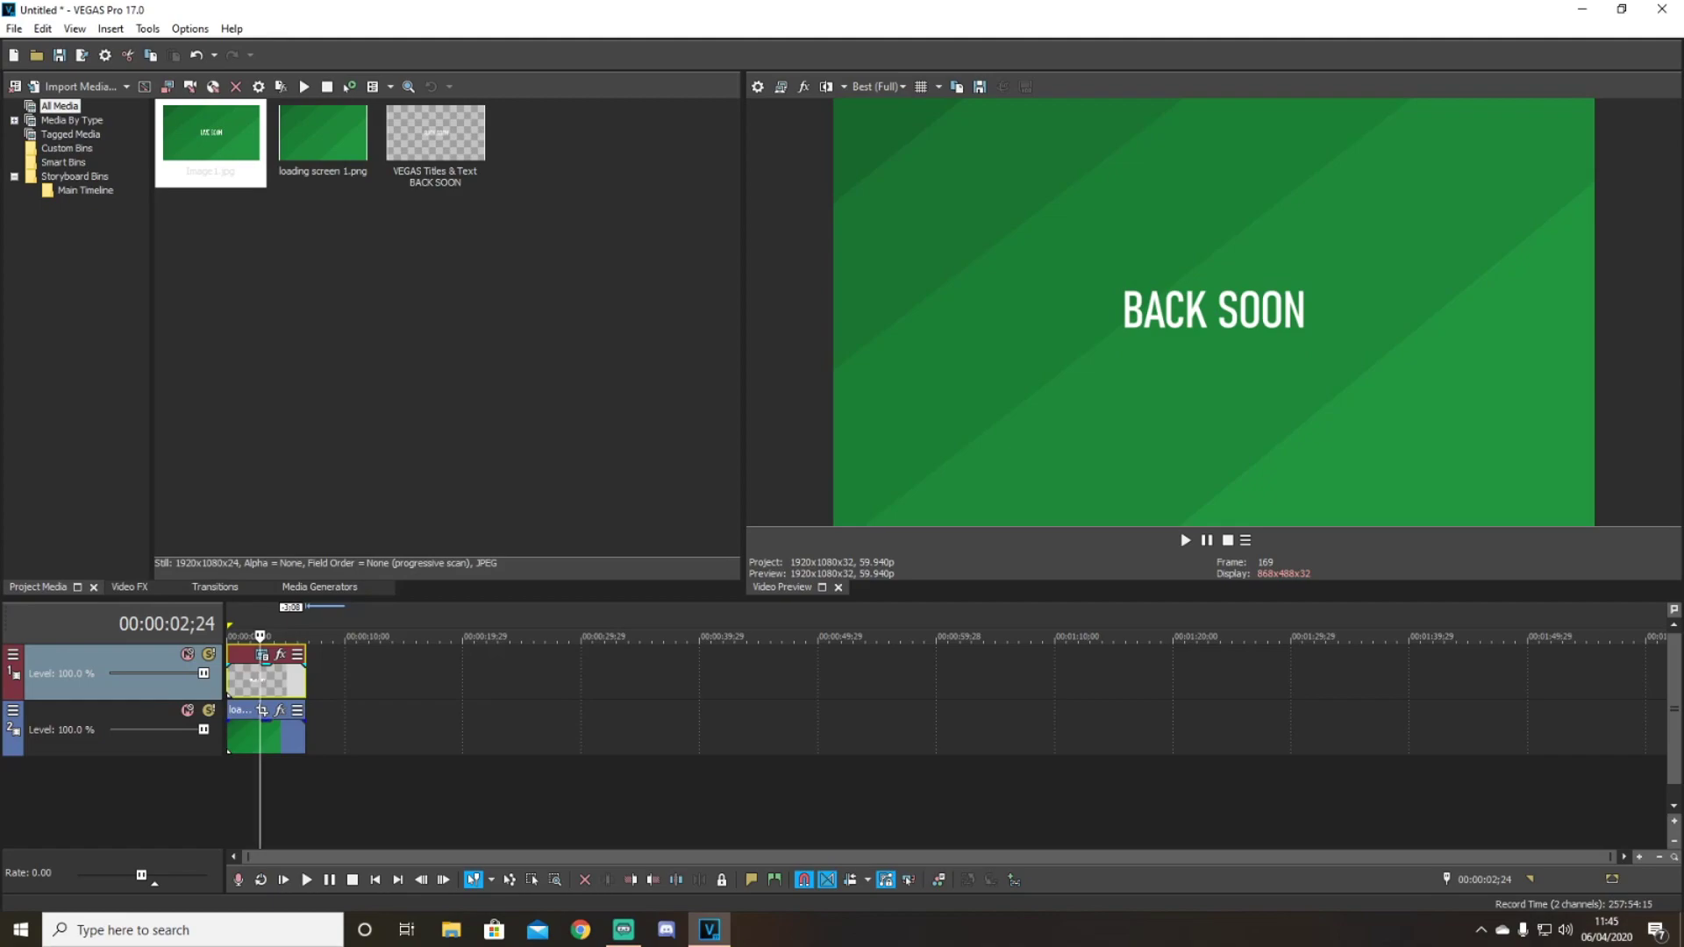
Step: Save a snapshot of the BACK SOON frame as the JPEG file Image2 in the Twitch-YT folder
{"action": "left_click", "coordinate": [980, 86]}
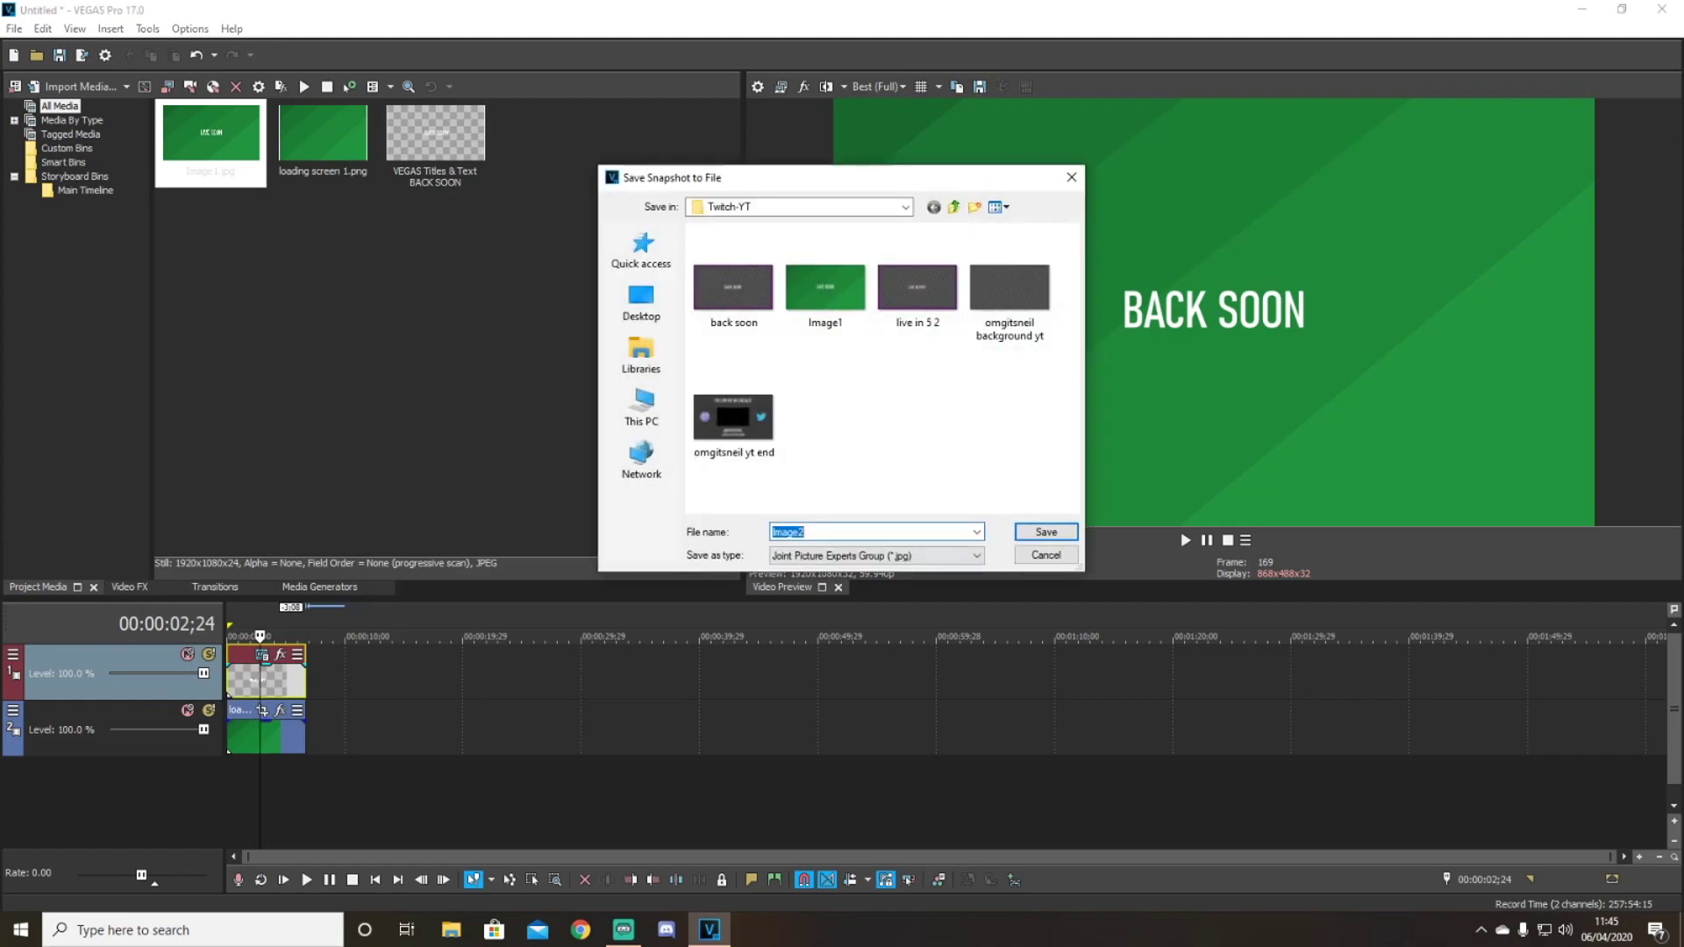
{"action": "key", "text": "Return"}
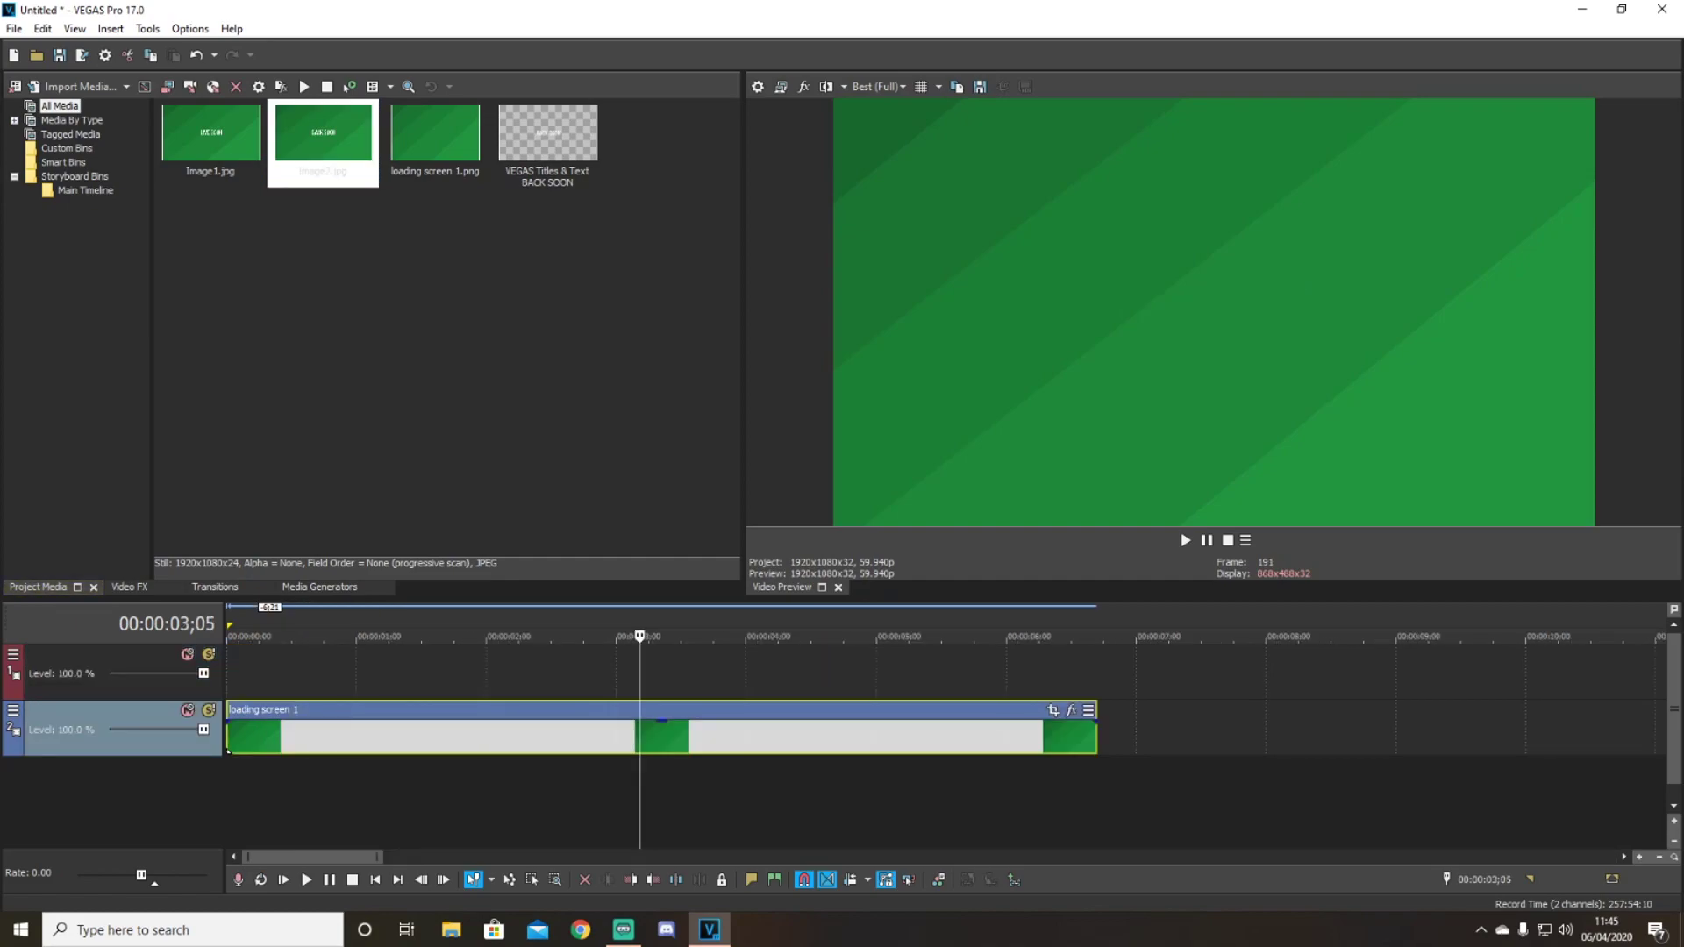
Step: Trim the loading screen clip to one second from the start of the timeline
{"action": "left_click_drag", "start_coordinate": [1095, 736], "coordinate": [359, 736]}
{"action": "left_click_drag", "start_coordinate": [266, 636], "coordinate": [324, 636]}
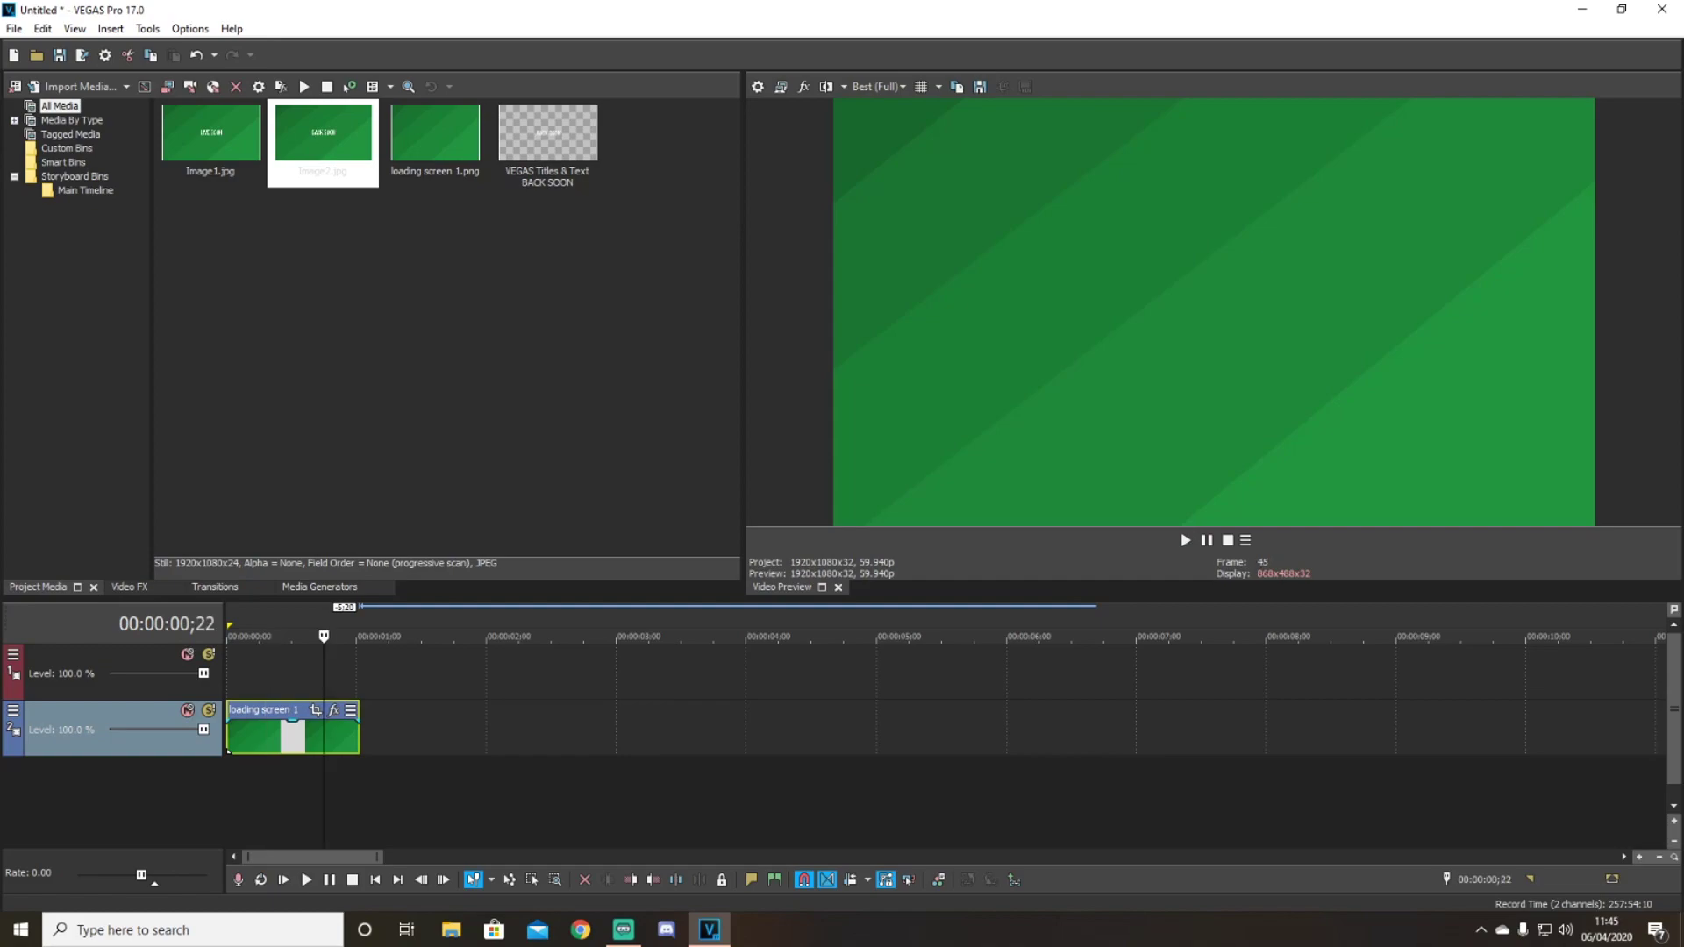
{"action": "scroll", "coordinate": [324, 735], "scroll_direction": "up", "scroll_amount": 4}
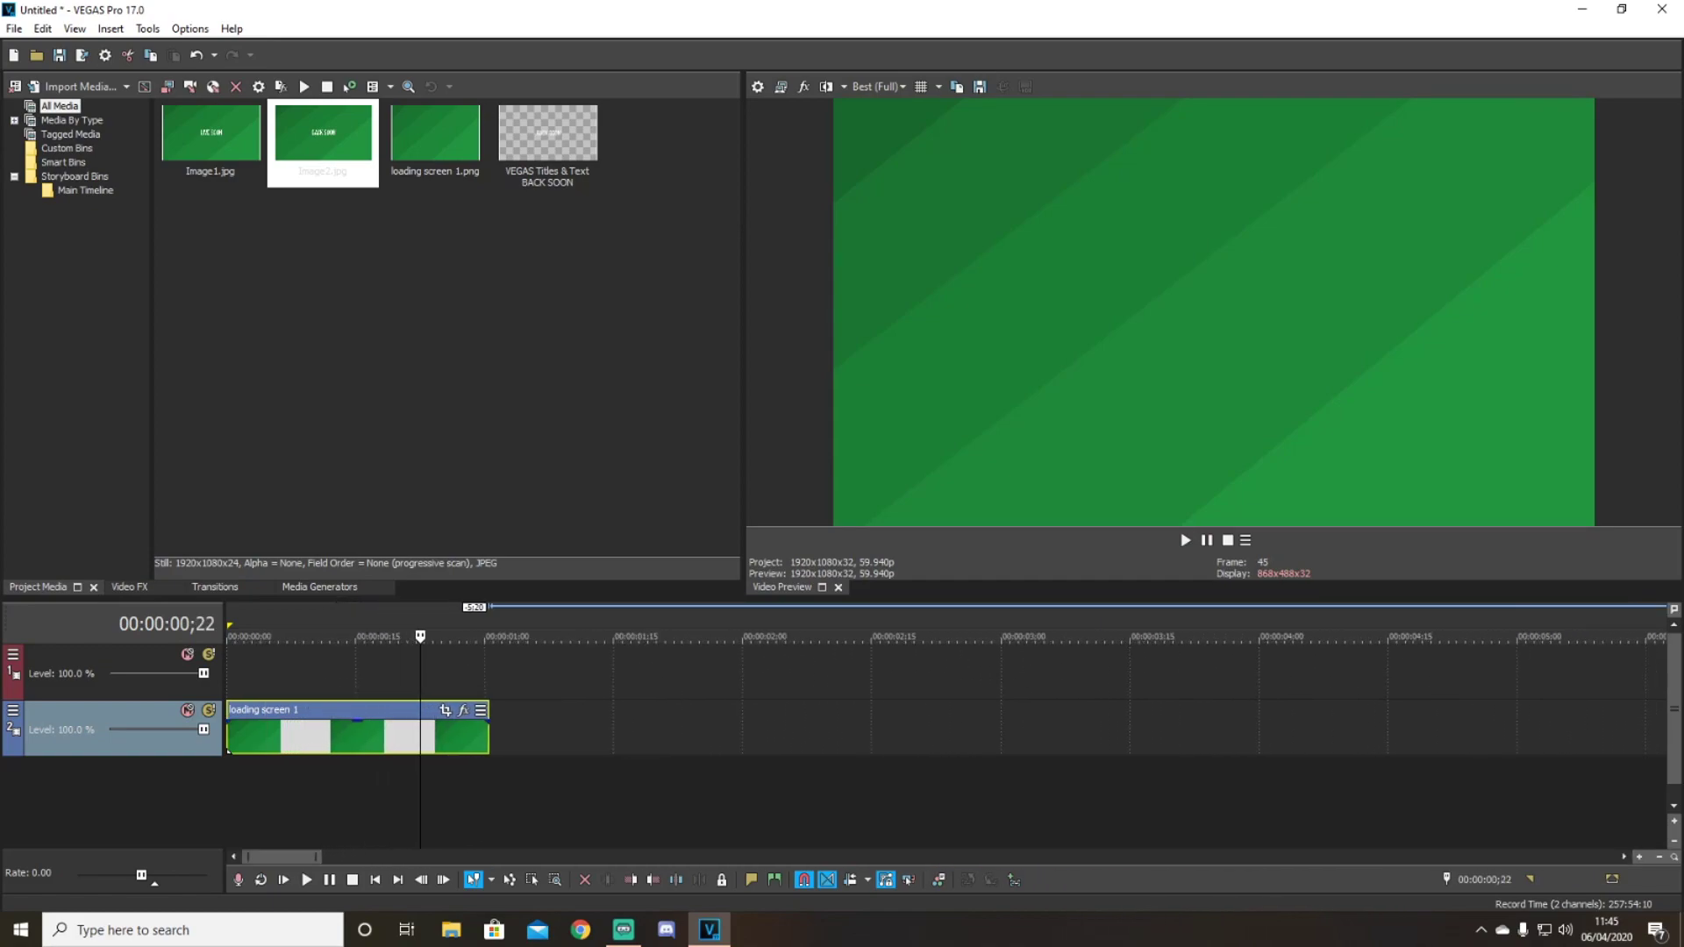
Step: Animate the loading screen clip with Pan/Crop so it starts as a close-up and zooms out
{"action": "left_click", "coordinate": [466, 711]}
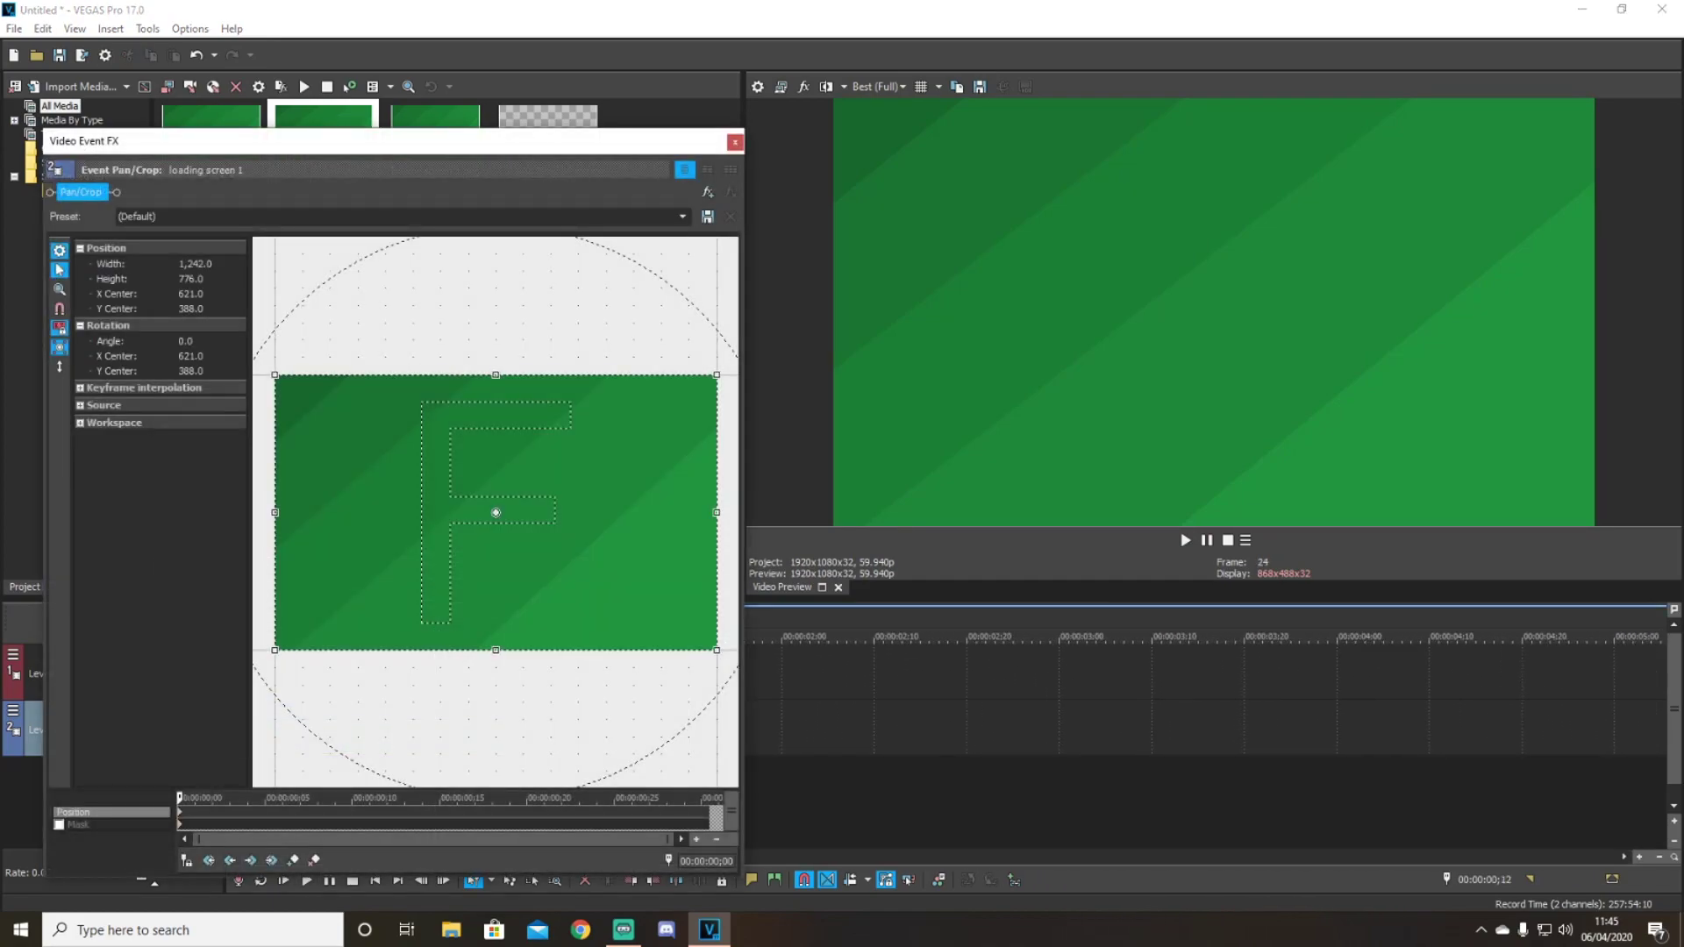
{"action": "right_click", "coordinate": [600, 583]}
{"action": "left_click", "coordinate": [618, 591]}
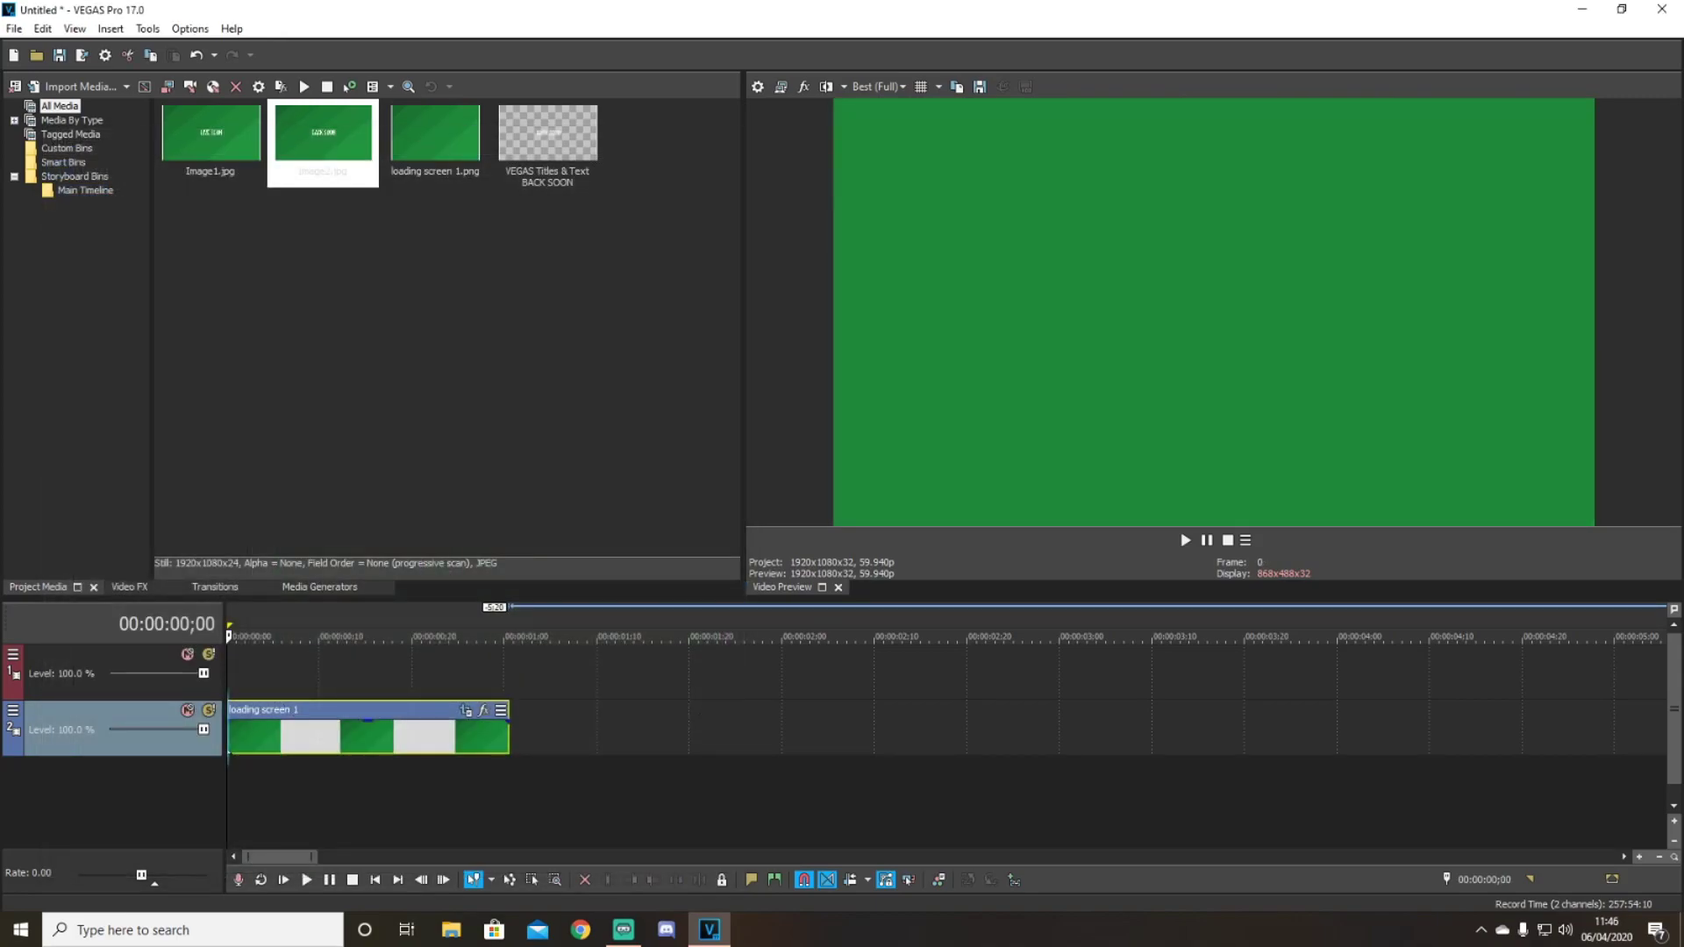
Step: Play the one-second clip from the start to review its zoom animation
{"action": "key", "text": "space"}
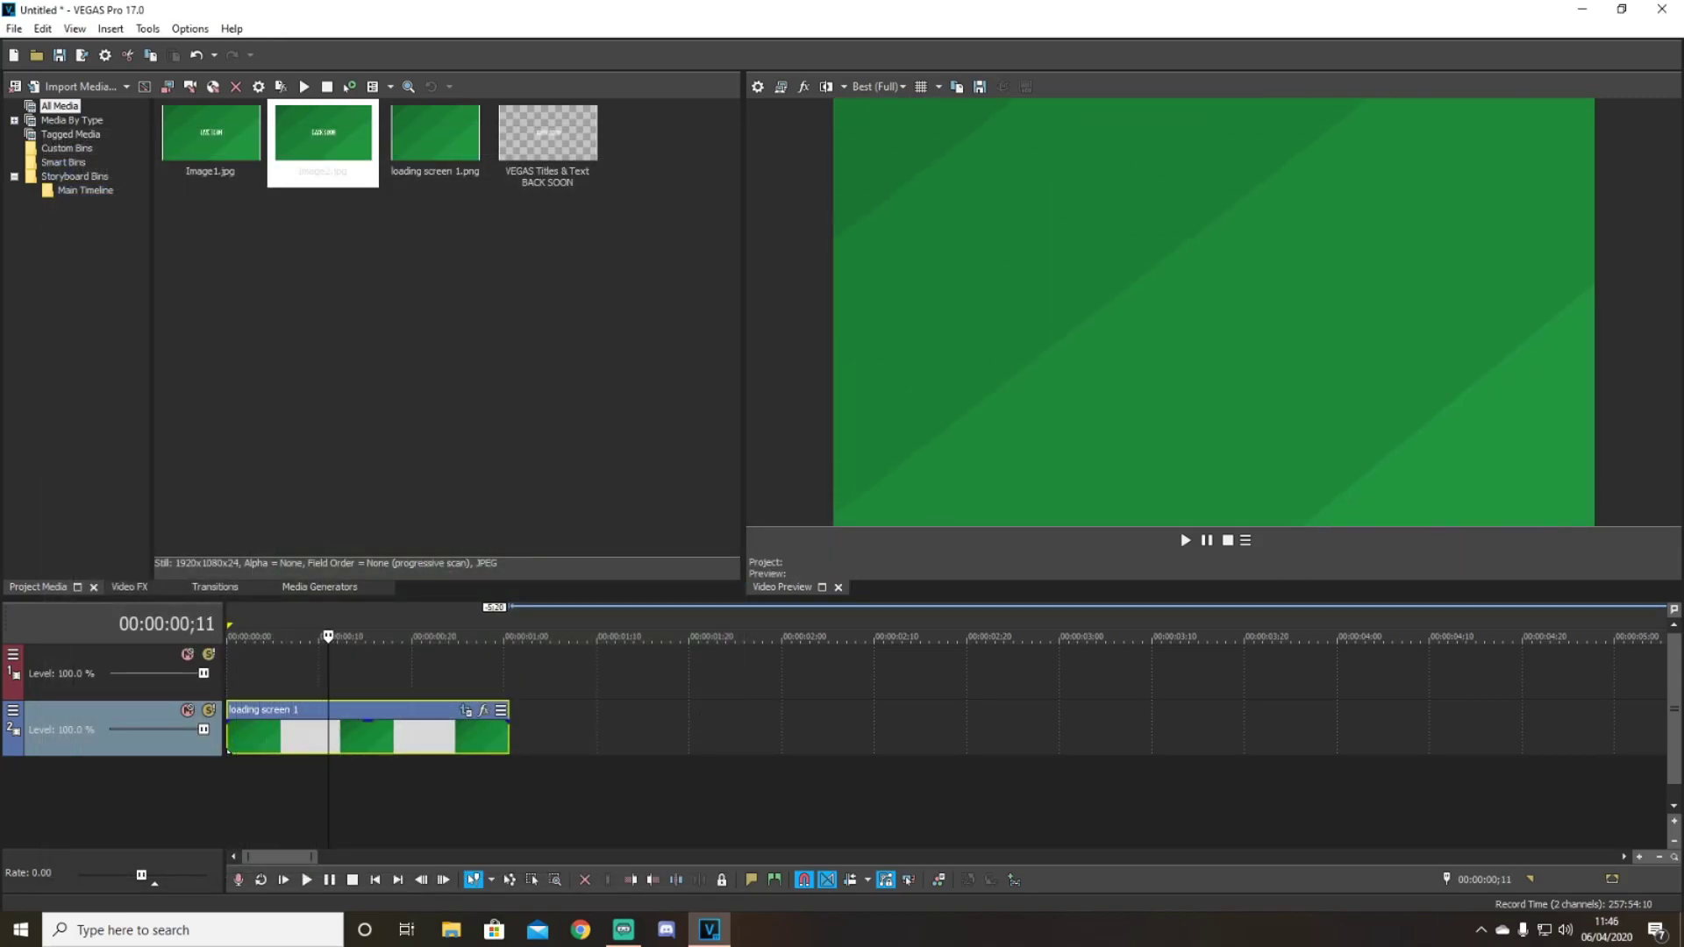
{"action": "left_click_drag", "start_coordinate": [452, 636], "coordinate": [228, 636]}
{"action": "key", "text": "space"}
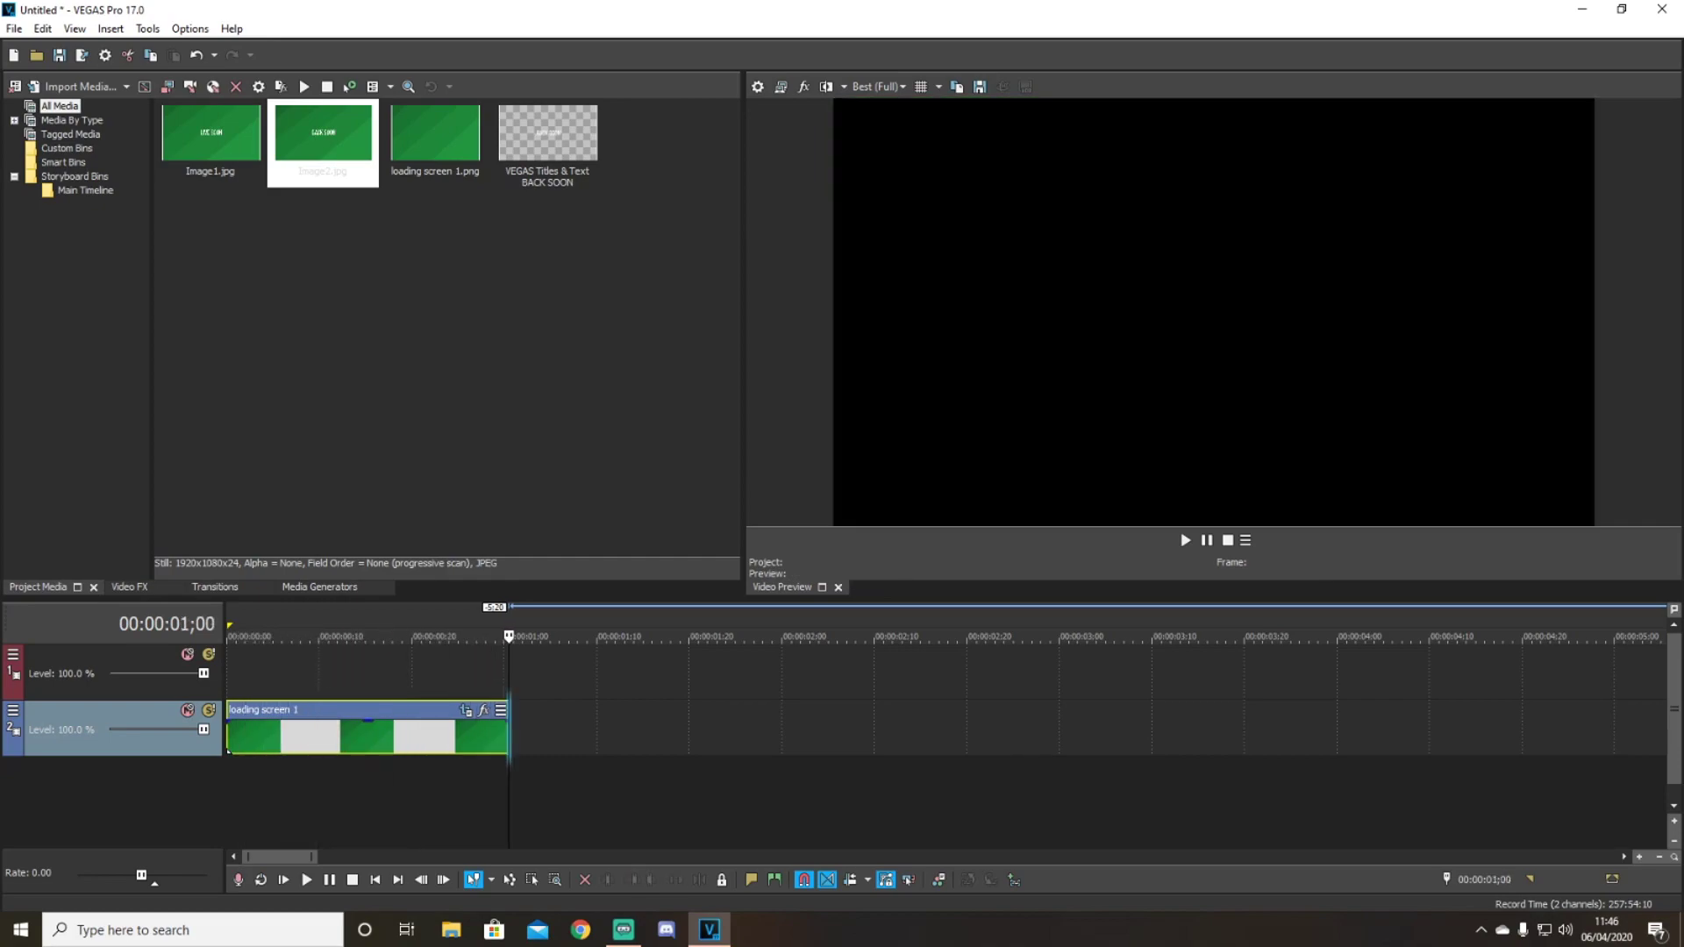
{"action": "key", "text": "space"}
{"action": "key", "text": "space"}
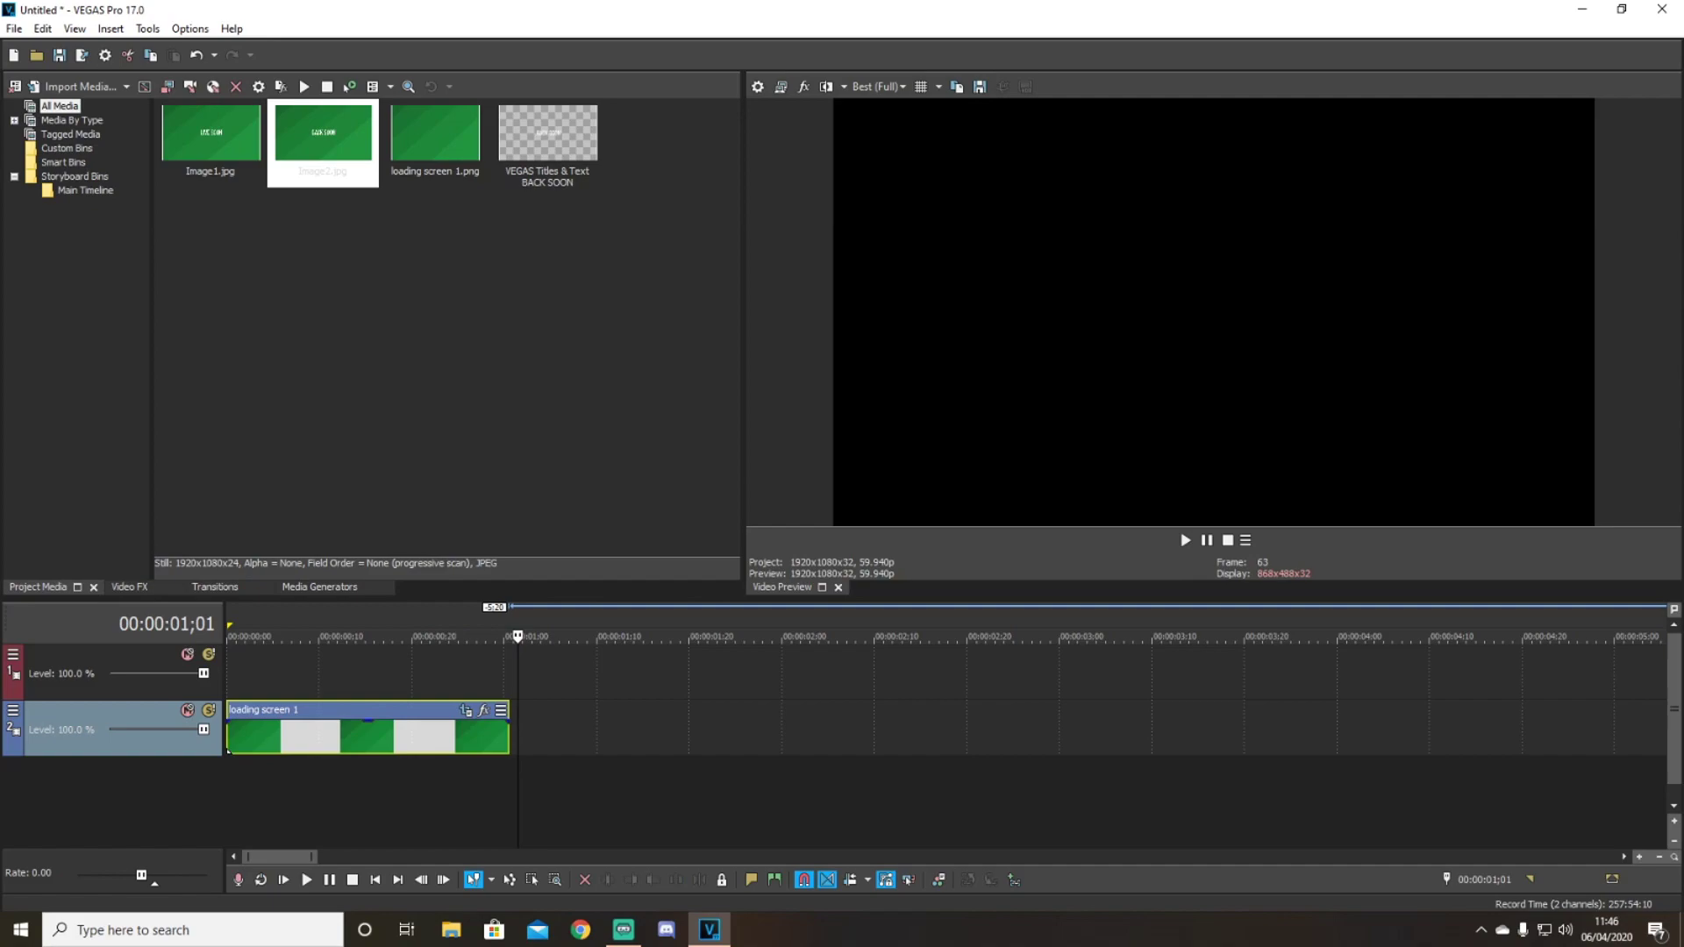
Step: Add short fades to both ends of the clip and render its one-second time range as transition.mp4
{"action": "mouse_move", "coordinate": [229, 722]}
{"action": "left_mouse_down"}
{"action": "mouse_move", "coordinate": [244, 722]}
{"action": "mouse_move", "coordinate": [230, 750]}
{"action": "left_mouse_up"}
{"action": "double_click", "coordinate": [230, 750]}
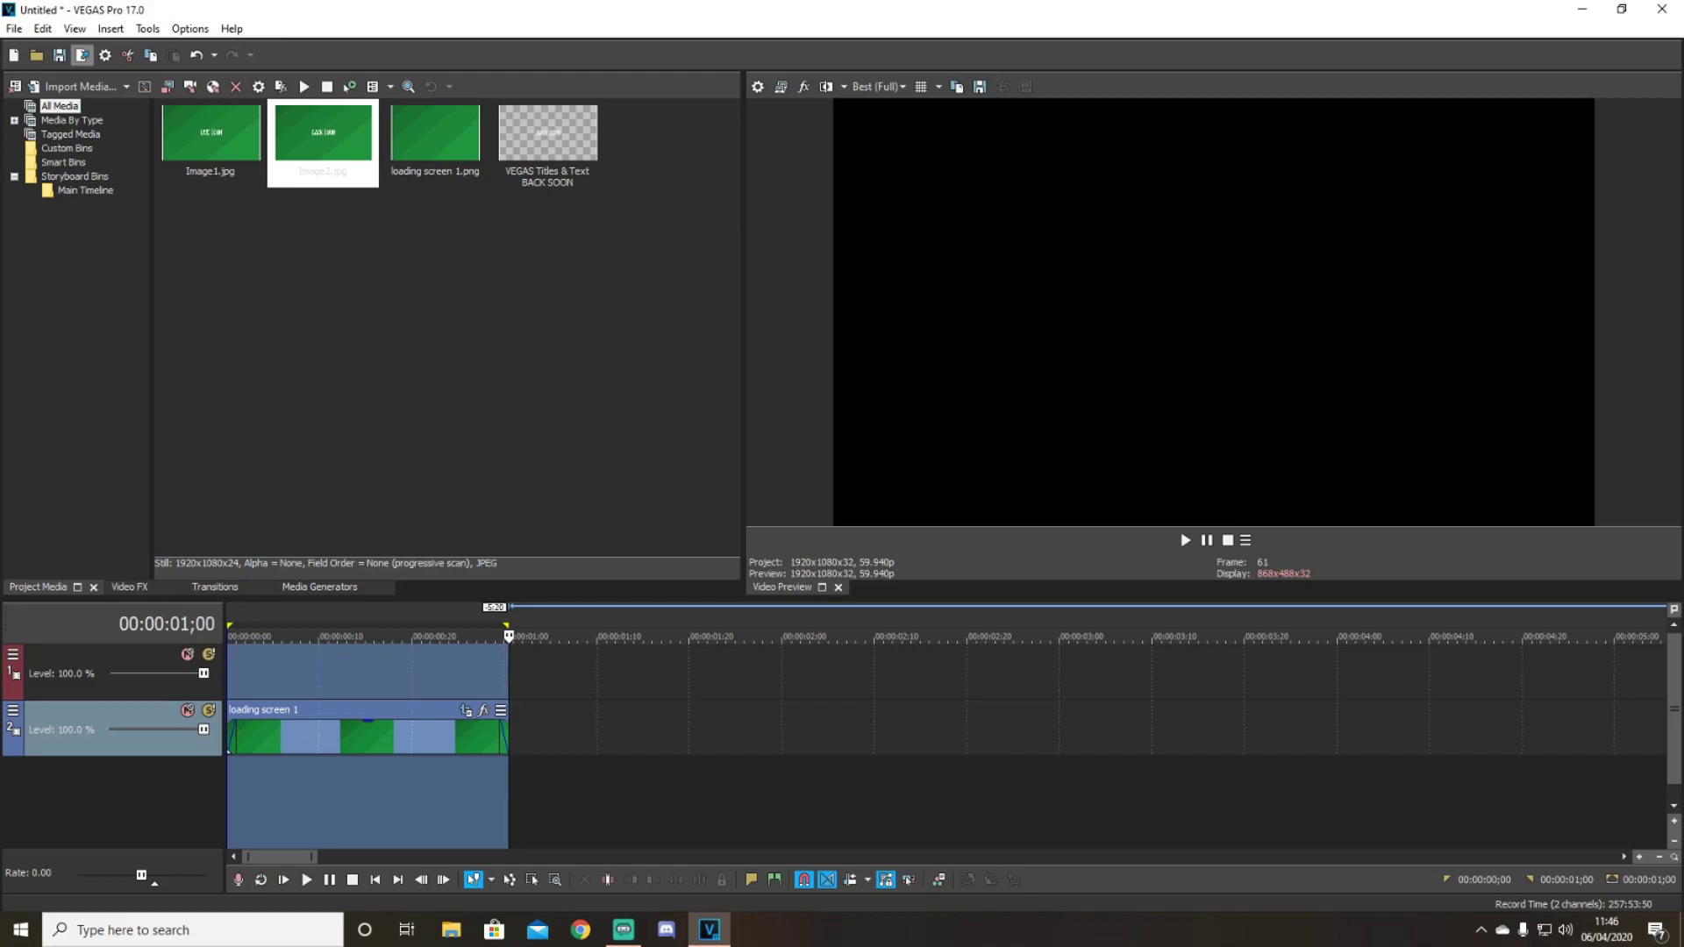
{"action": "left_click", "coordinate": [82, 54]}
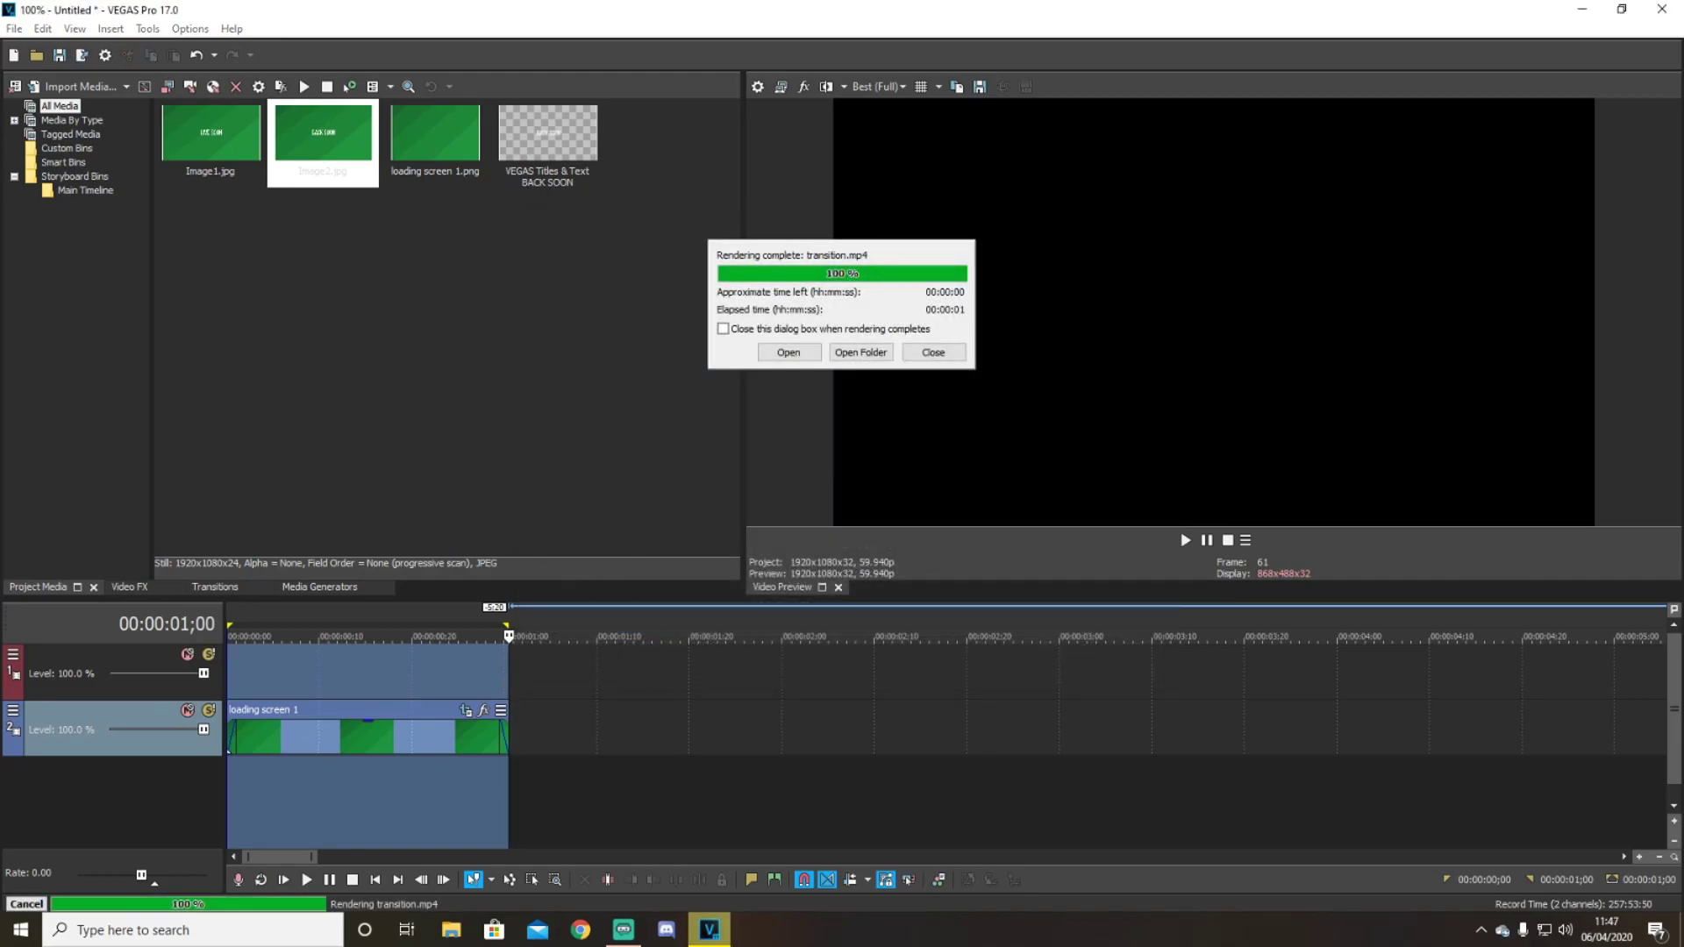
Step: Dismiss the completed render of transition.mp4 and close VEGAS Pro
{"action": "left_click", "coordinate": [933, 353]}
{"action": "left_click", "coordinate": [1662, 9]}
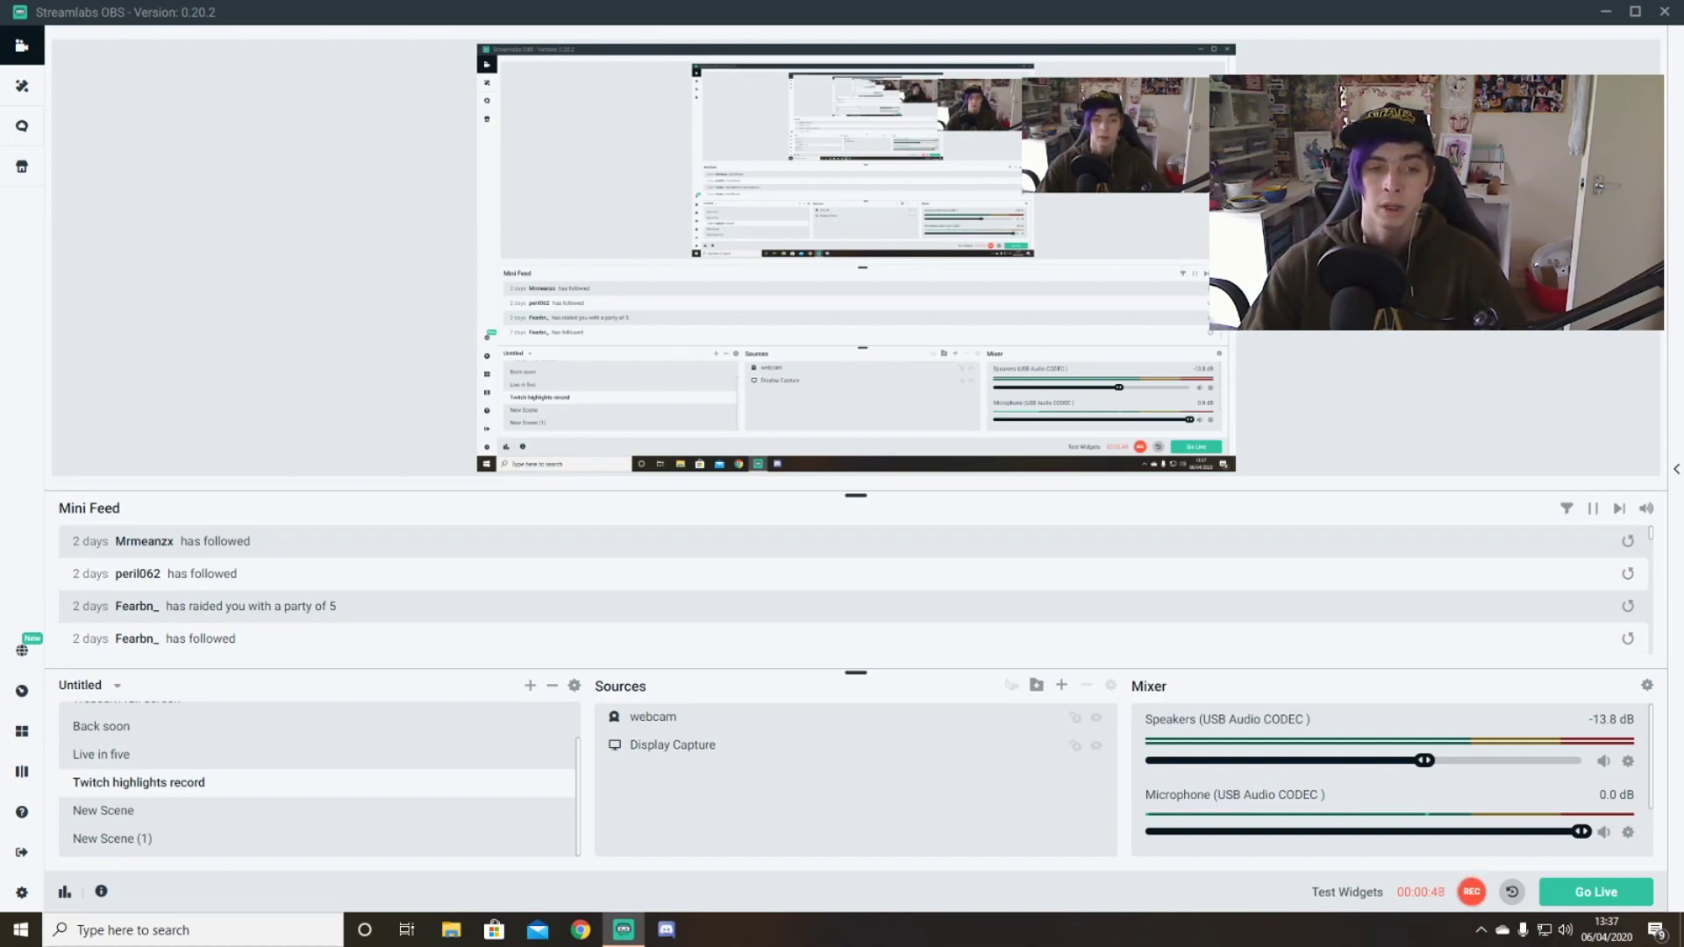
Step: In Streamlabs OBS, add a new image source to the Twitch highlights record scene using the Overlay test image from the Twitch-YT folder
{"action": "left_click", "coordinate": [1062, 685]}
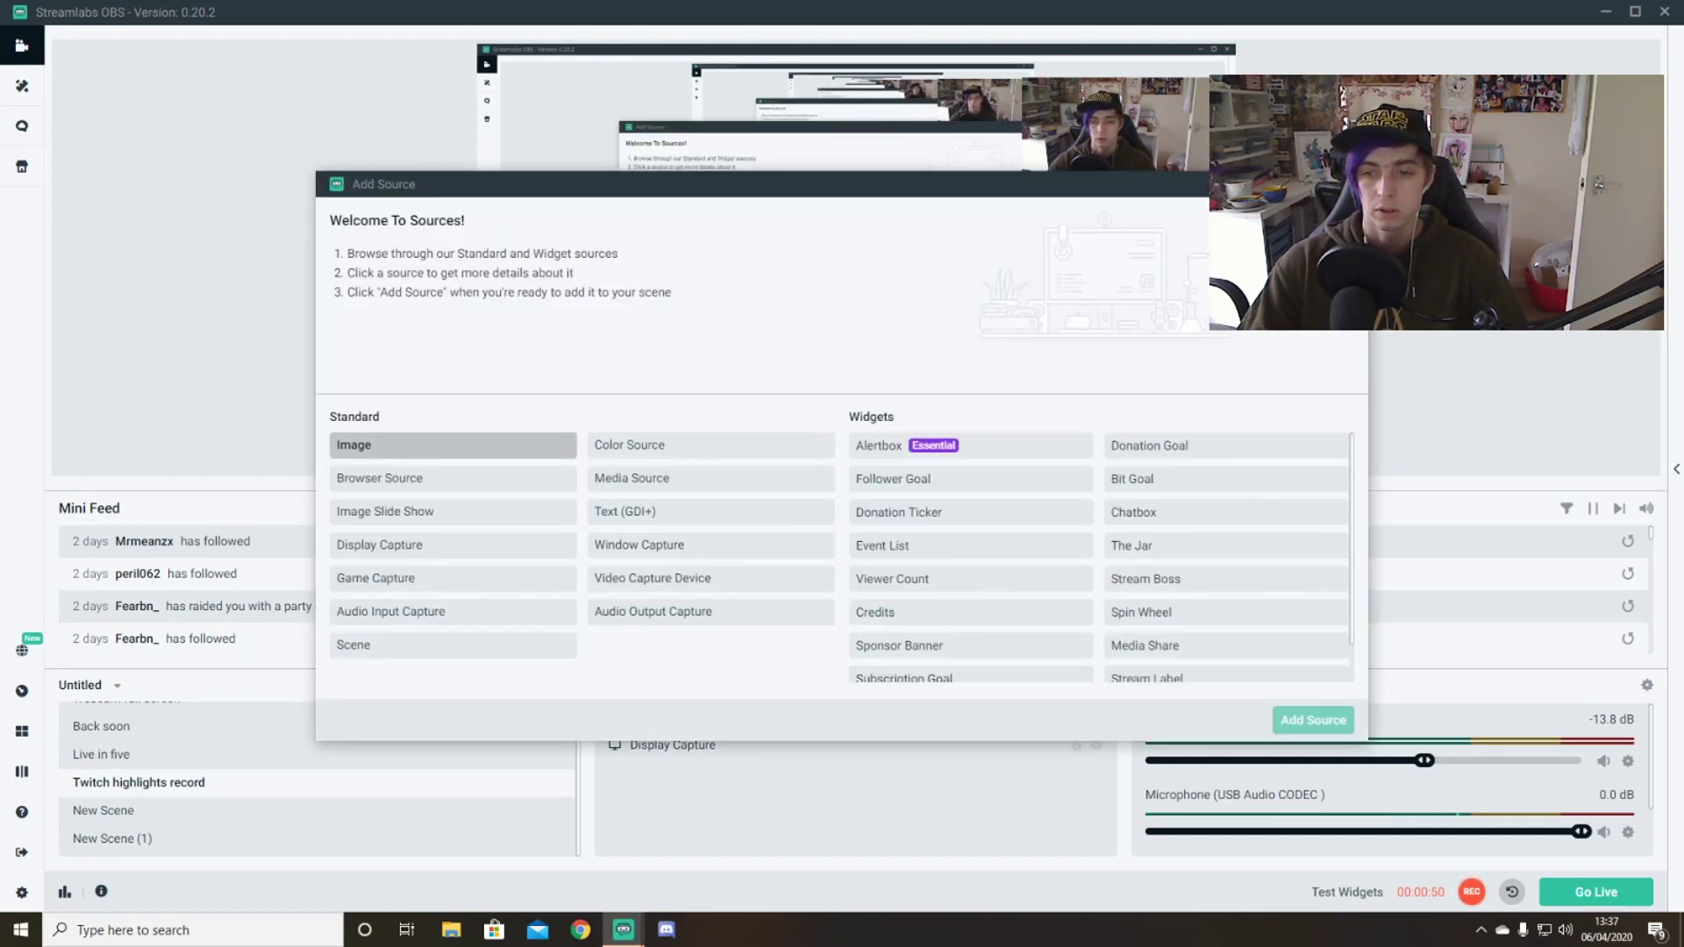
{"action": "left_click", "coordinate": [453, 445]}
{"action": "left_click", "coordinate": [1314, 720]}
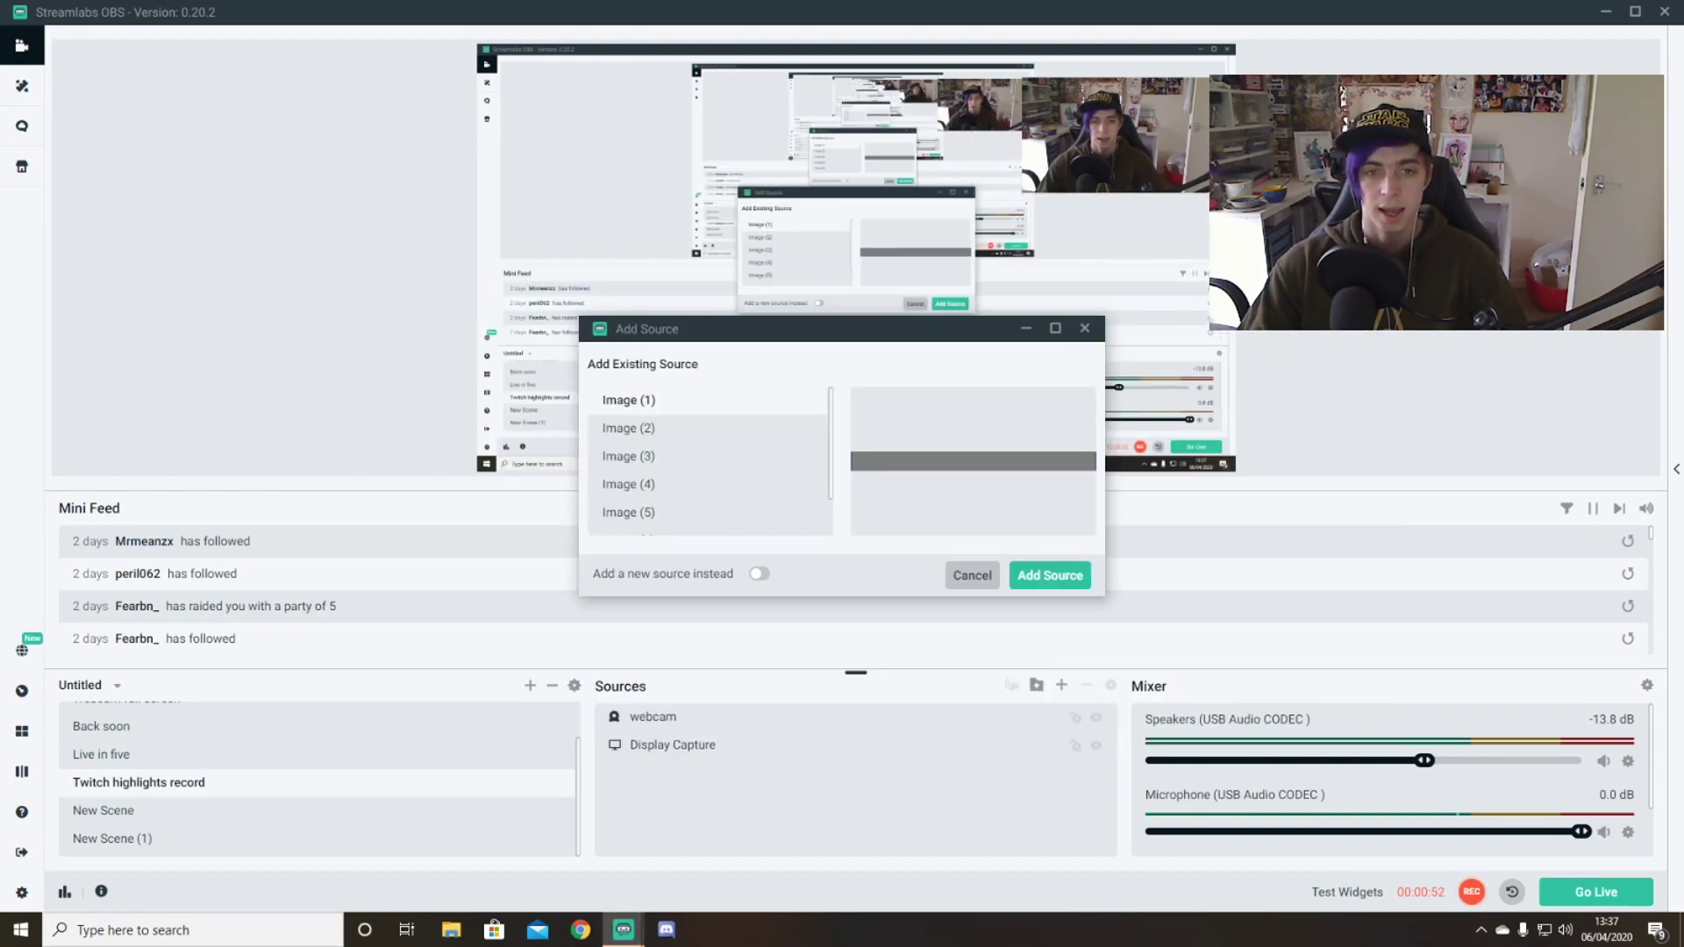
{"action": "left_click", "coordinate": [759, 574]}
{"action": "left_click", "coordinate": [1050, 576]}
{"action": "left_click", "coordinate": [1061, 334]}
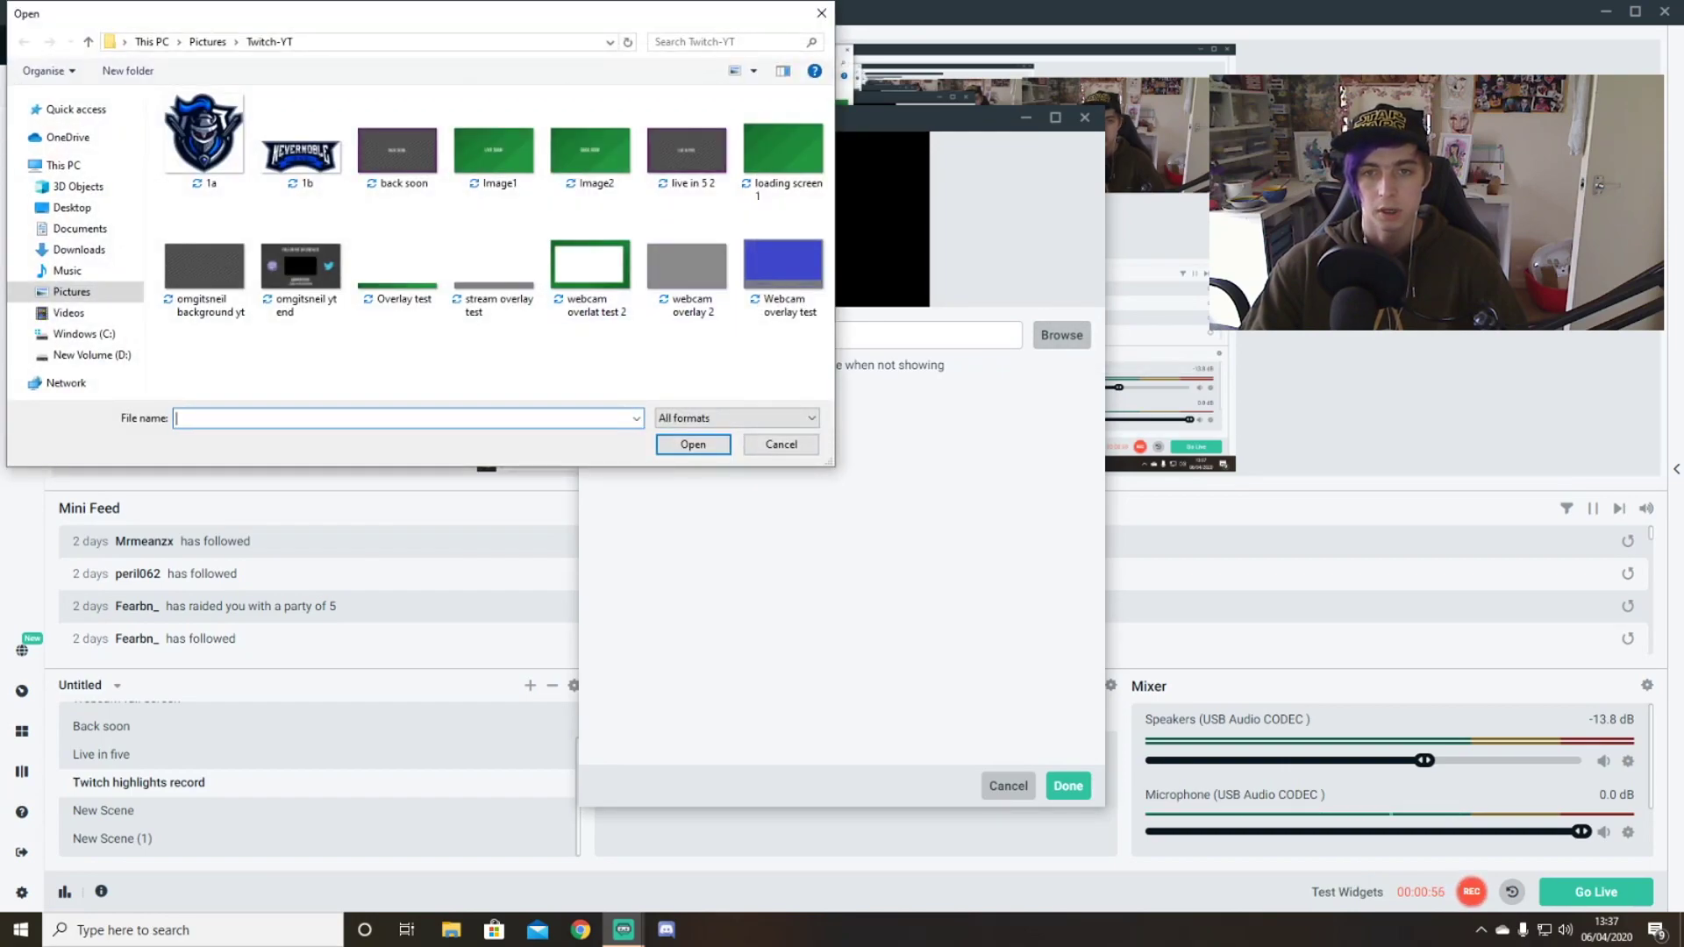
{"action": "left_click", "coordinate": [397, 268]}
{"action": "left_click", "coordinate": [693, 444]}
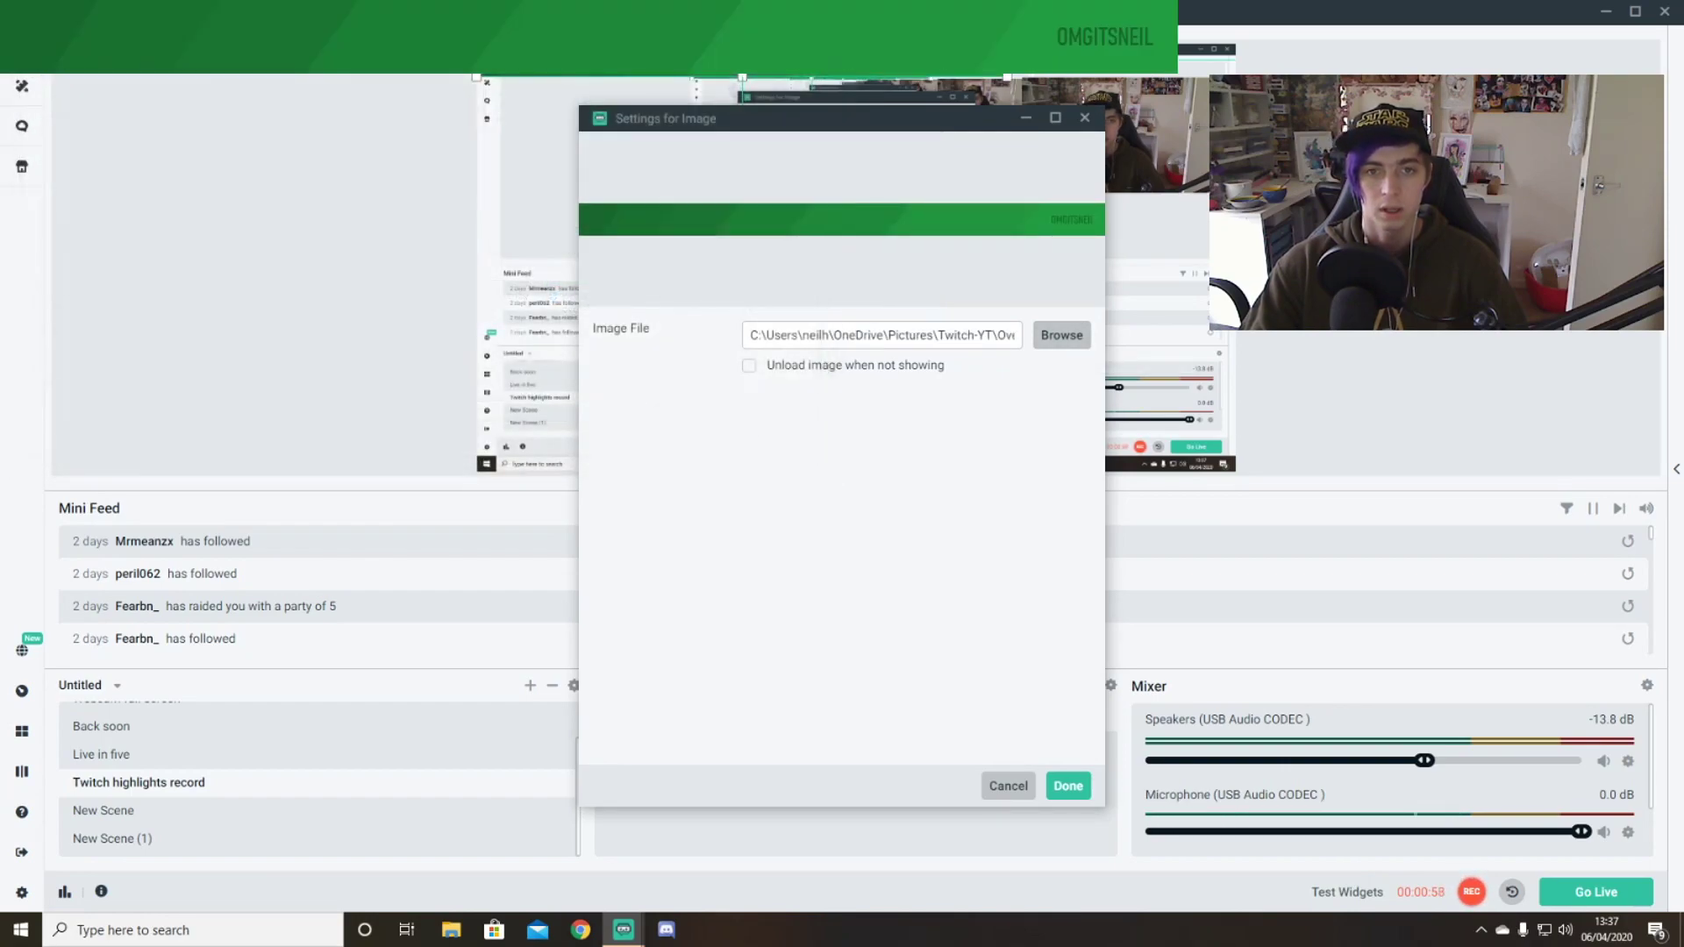
{"action": "left_click", "coordinate": [1069, 786]}
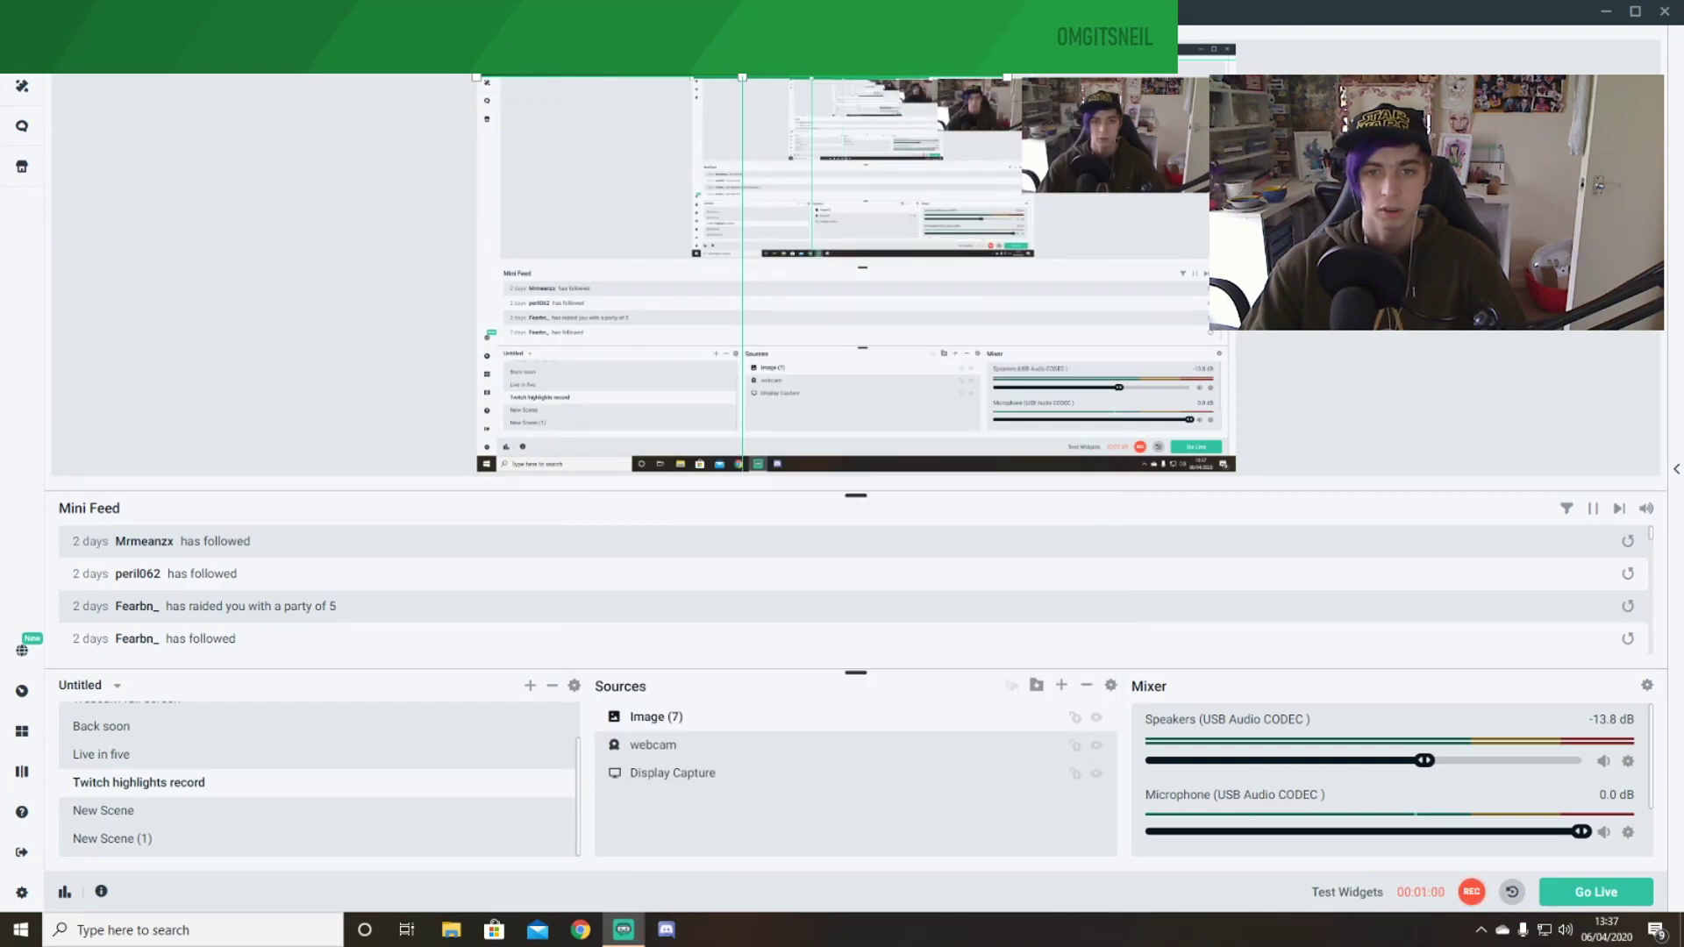
Step: Add the green webcam frame as another new image source and move it closer to the webcam feed
{"action": "left_click", "coordinate": [1062, 685]}
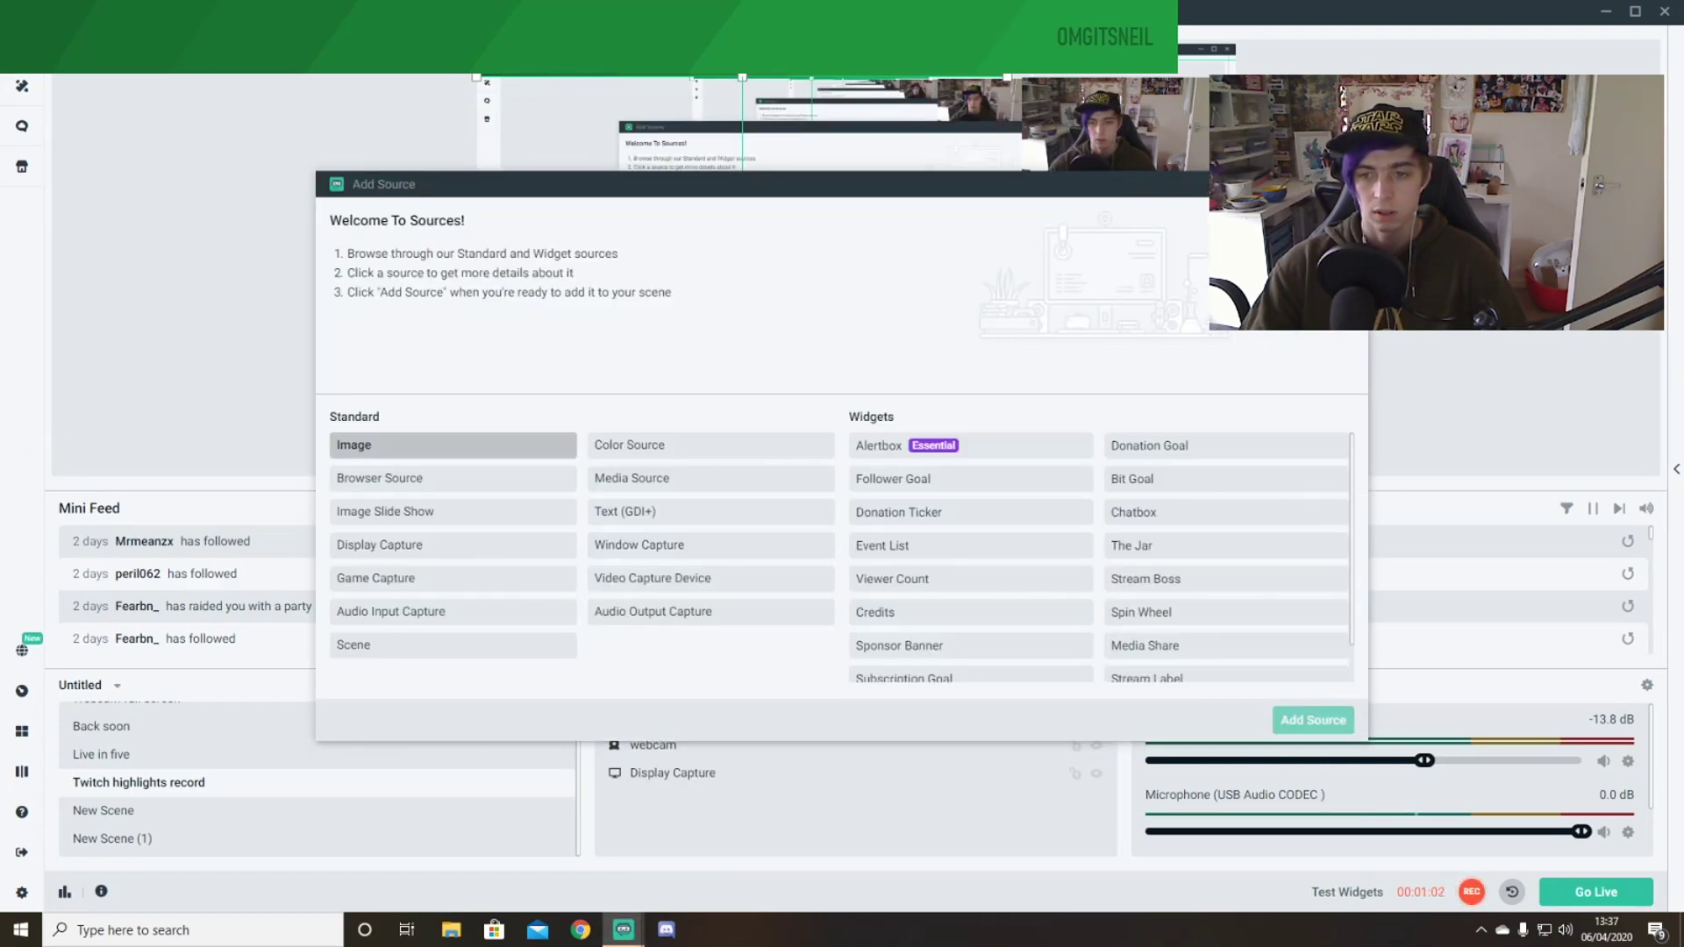
{"action": "left_click", "coordinate": [453, 445]}
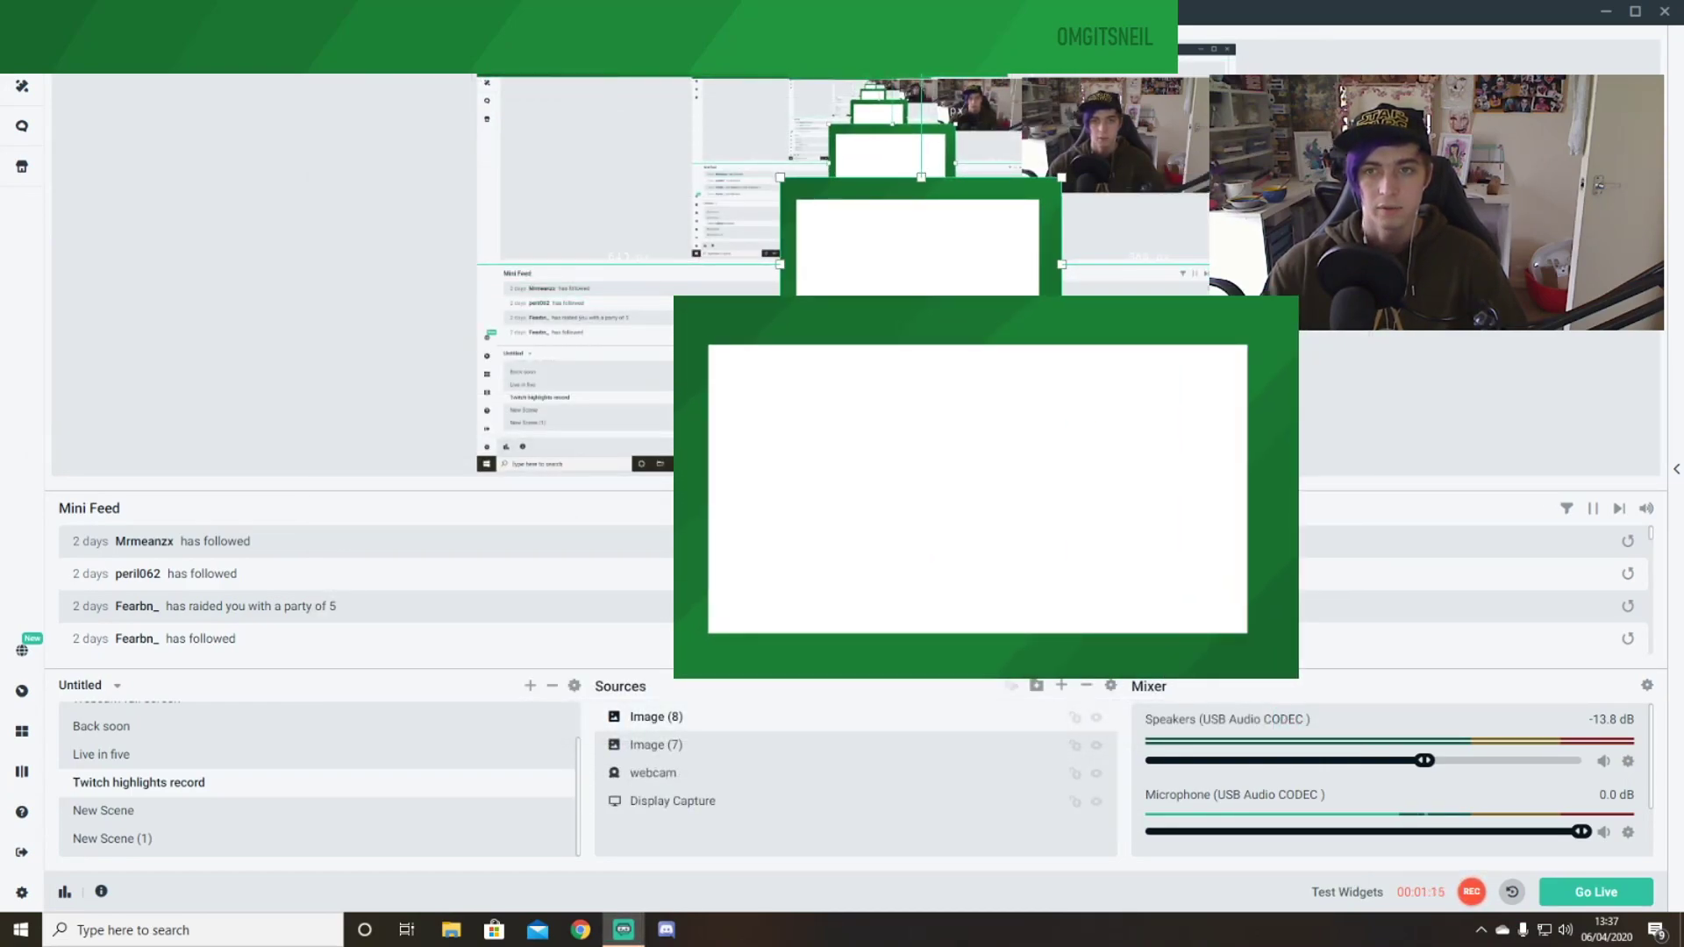
{"action": "left_click_drag", "start_coordinate": [987, 483], "coordinate": [1126, 421]}
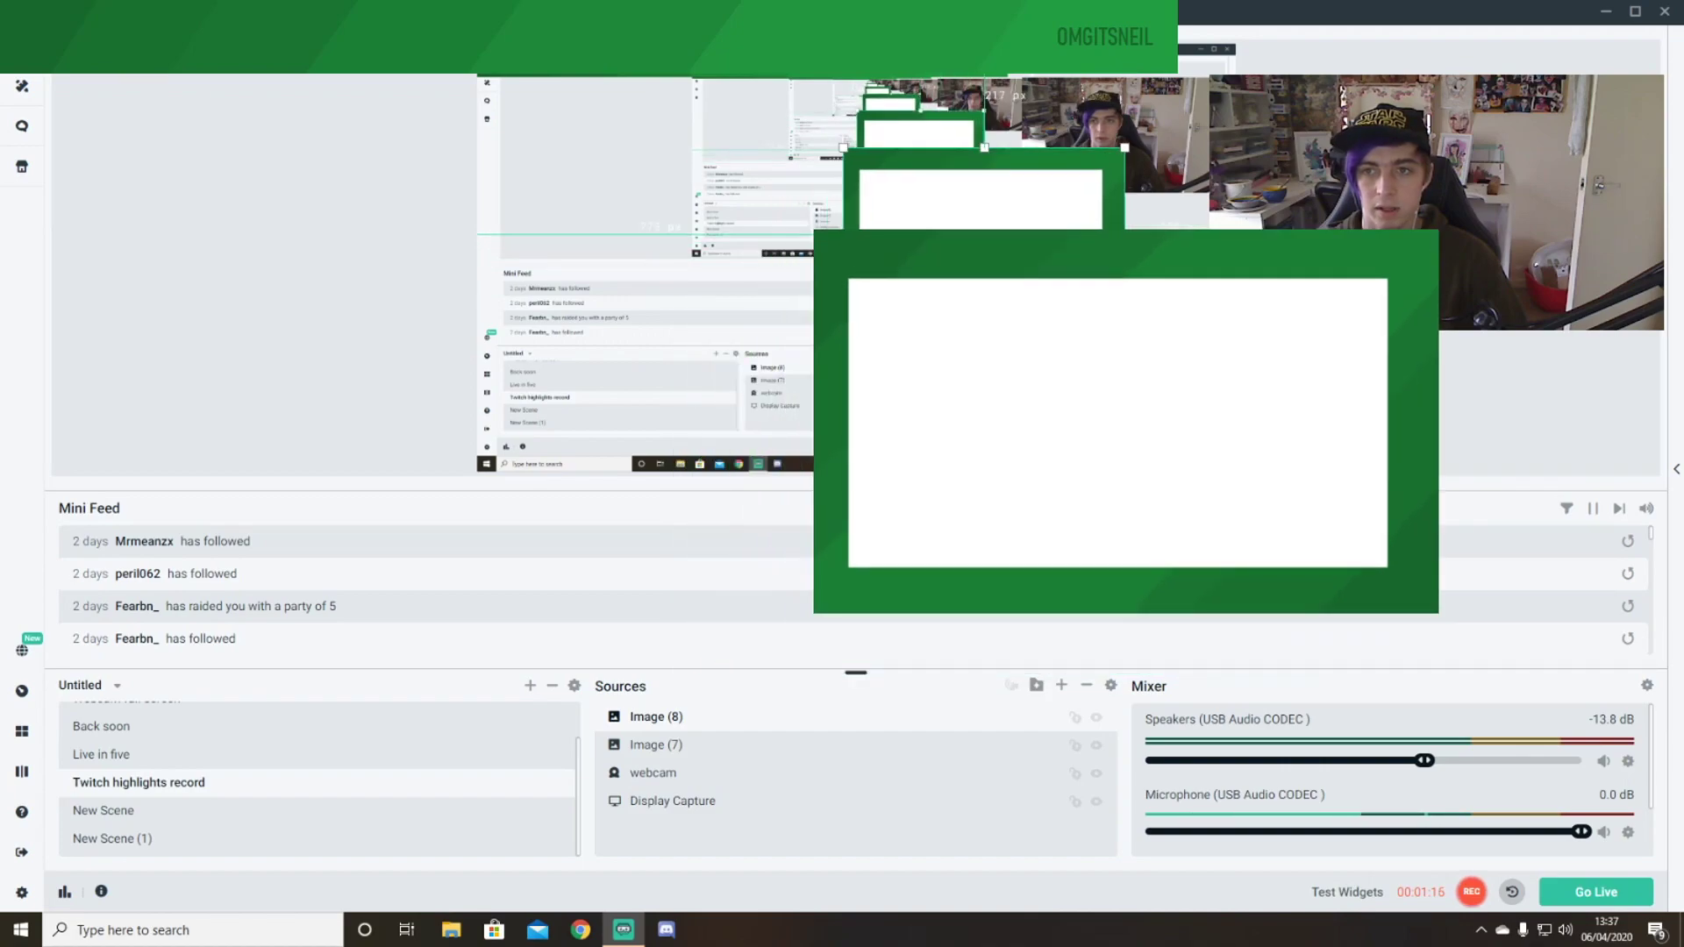
Step: Place the webcam frame source directly beneath webcam in the source order and move it behind the webcam feed
{"action": "left_click_drag", "start_coordinate": [656, 717], "coordinate": [745, 785]}
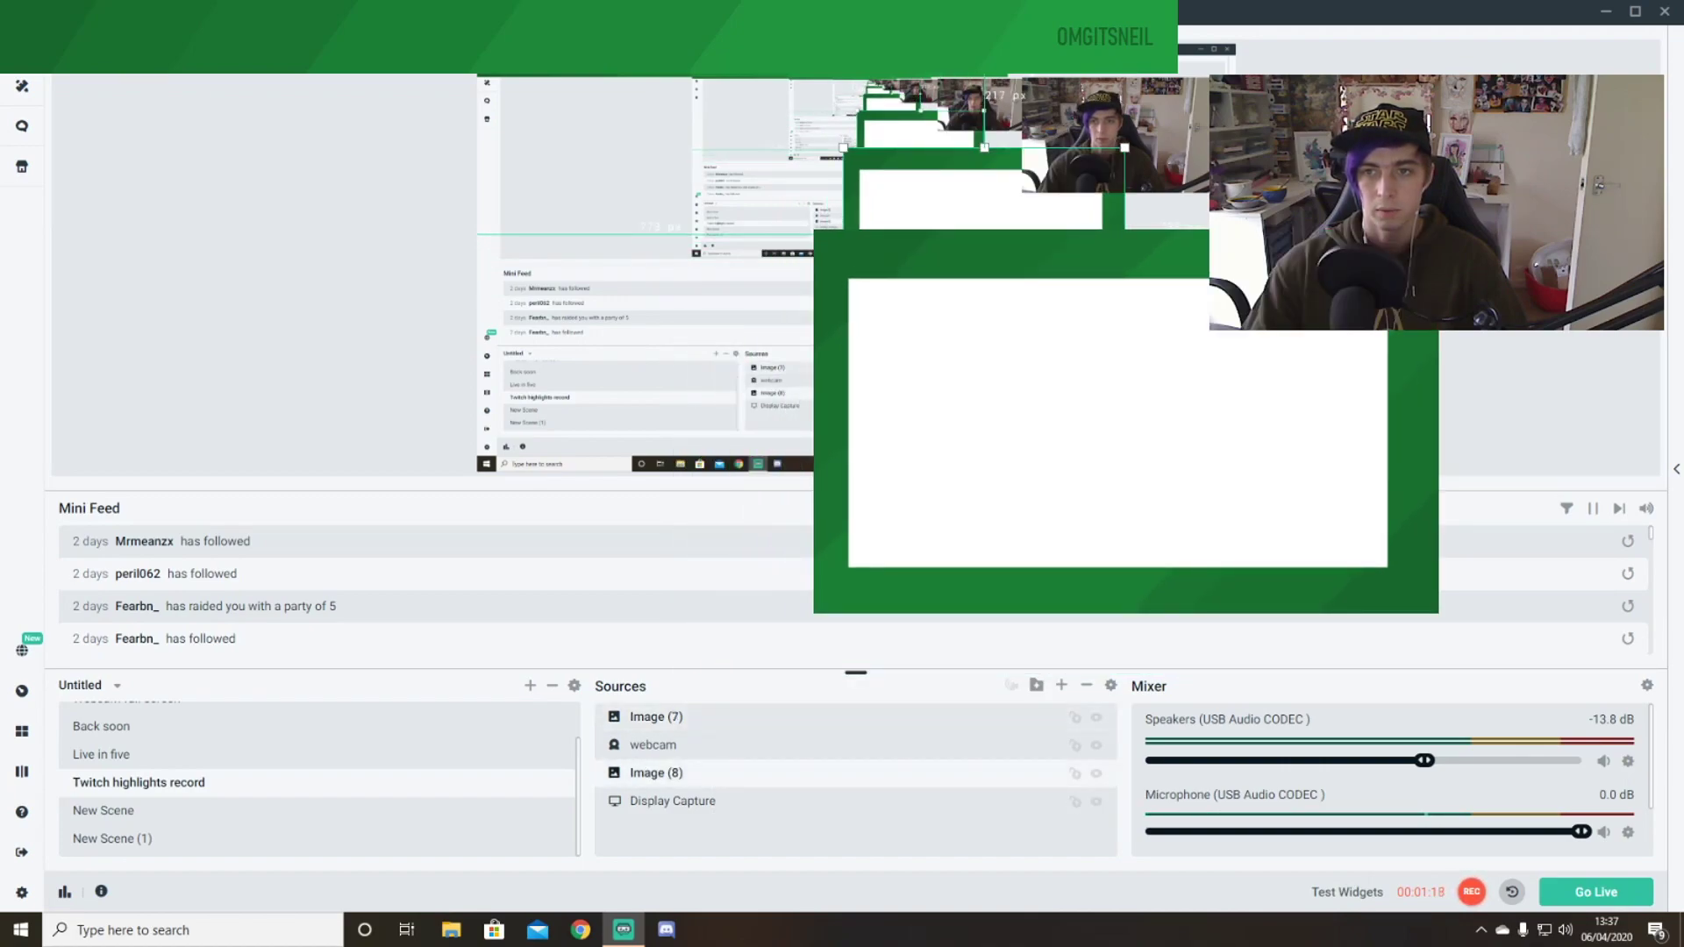
{"action": "left_click_drag", "start_coordinate": [985, 235], "coordinate": [1094, 131]}
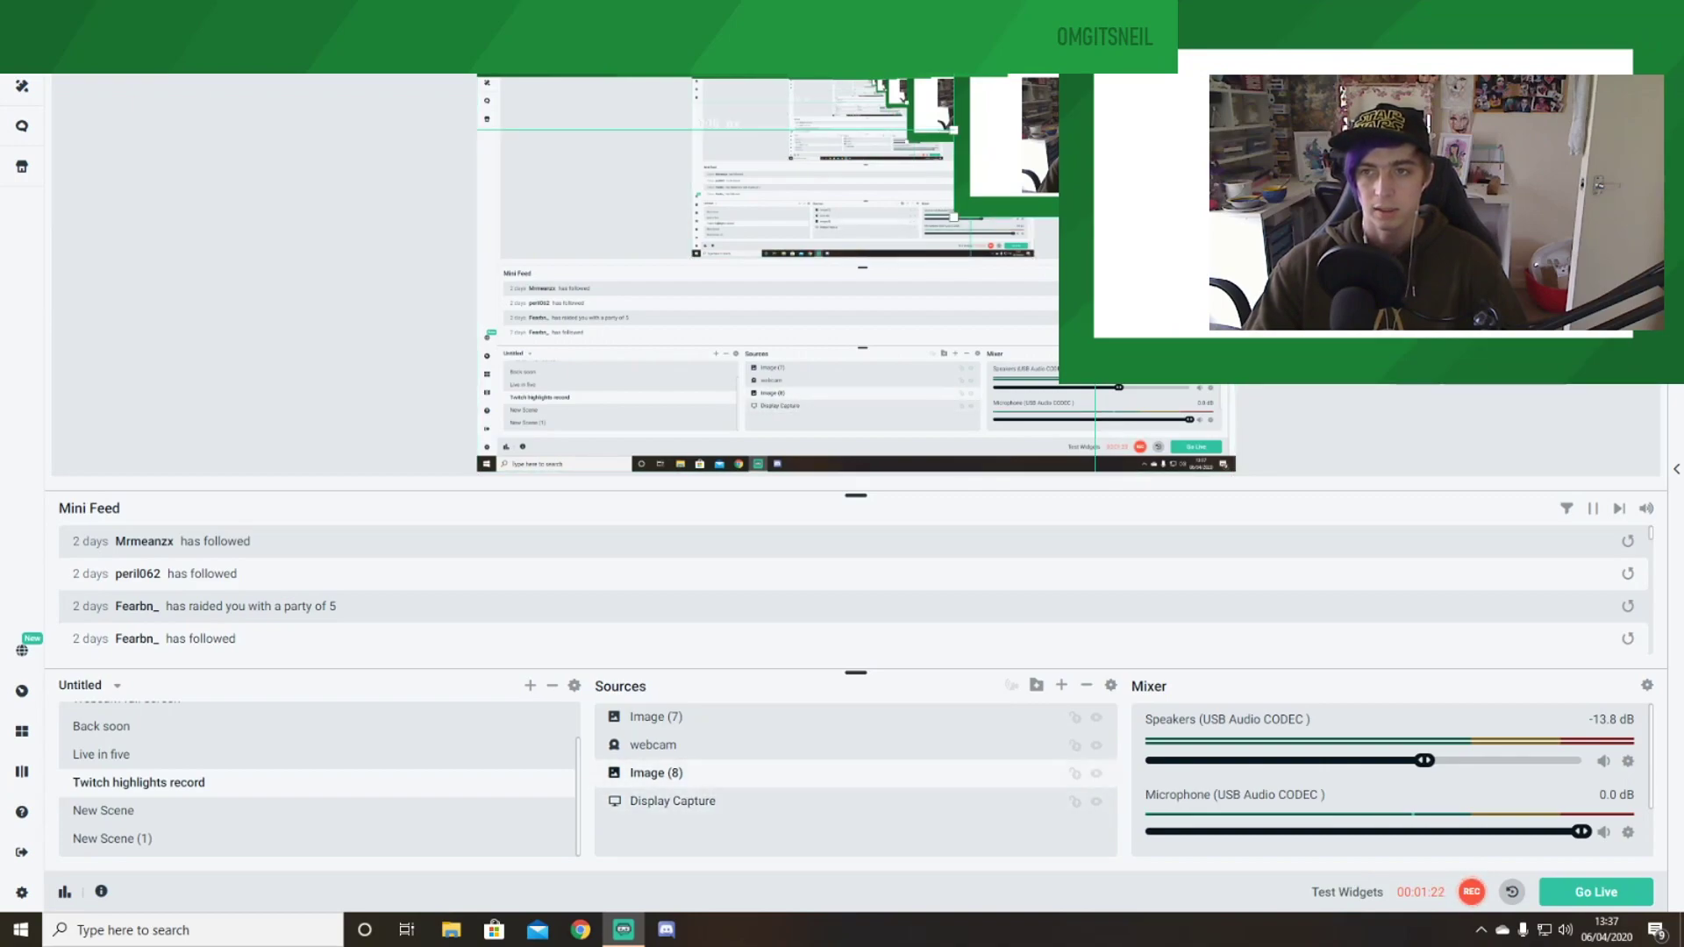
Step: Edit the banner image's transform, setting its width to 1600 so it spans the scene
{"action": "right_click", "coordinate": [845, 396]}
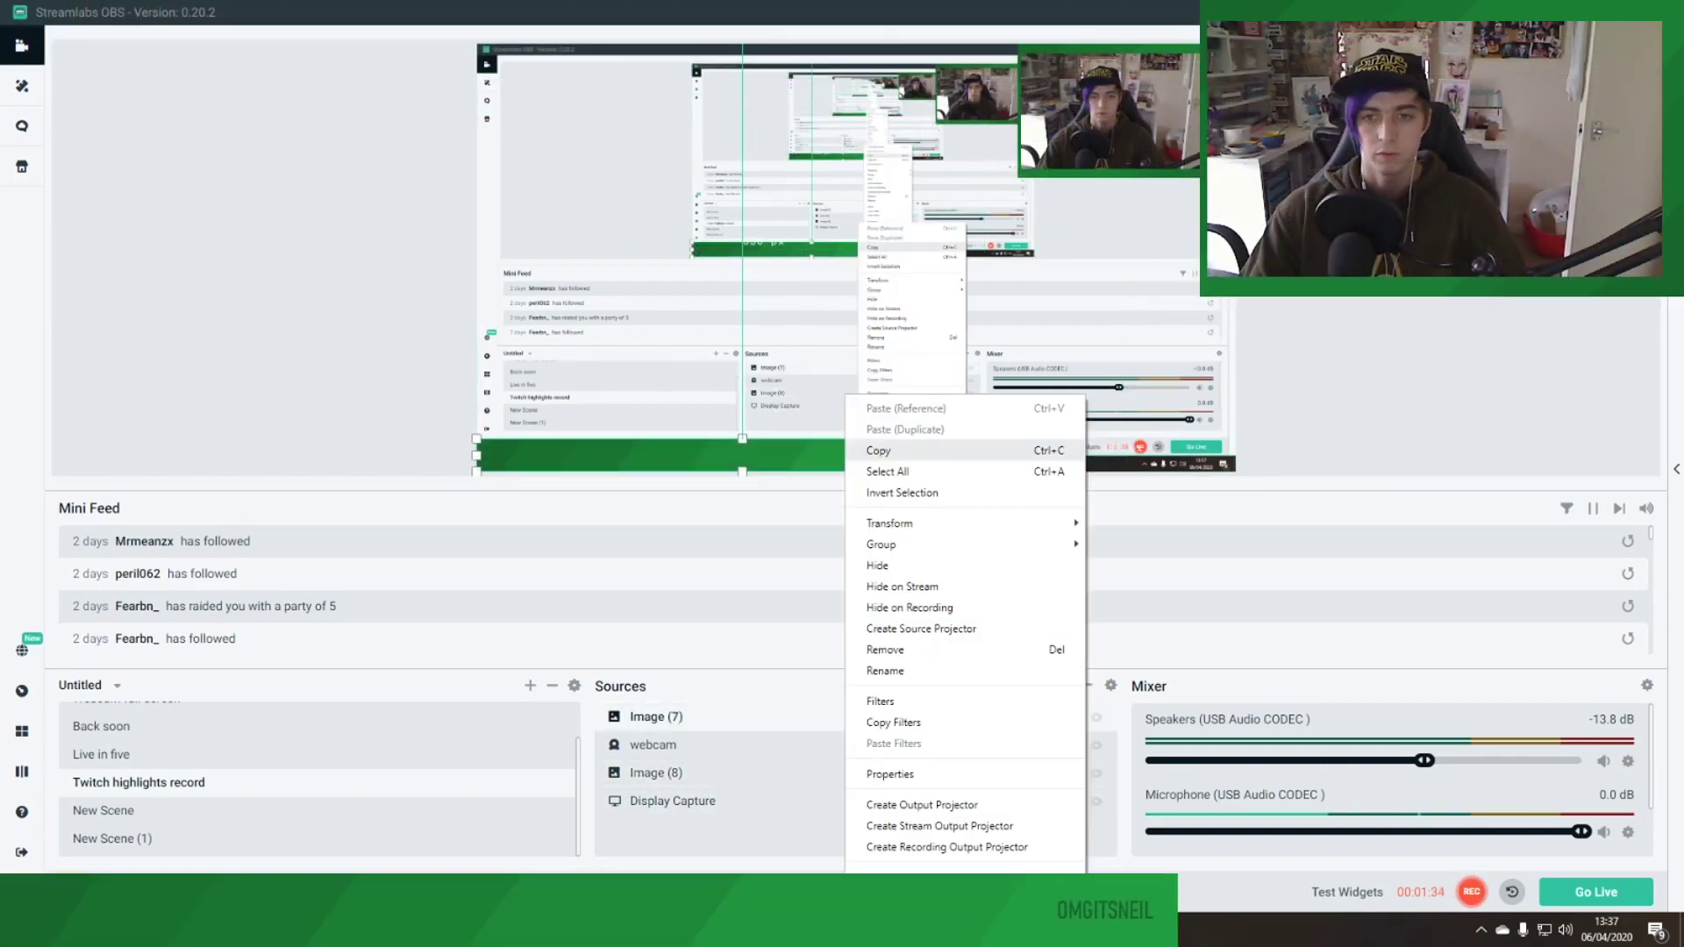
{"action": "mouse_move", "coordinate": [890, 523]}
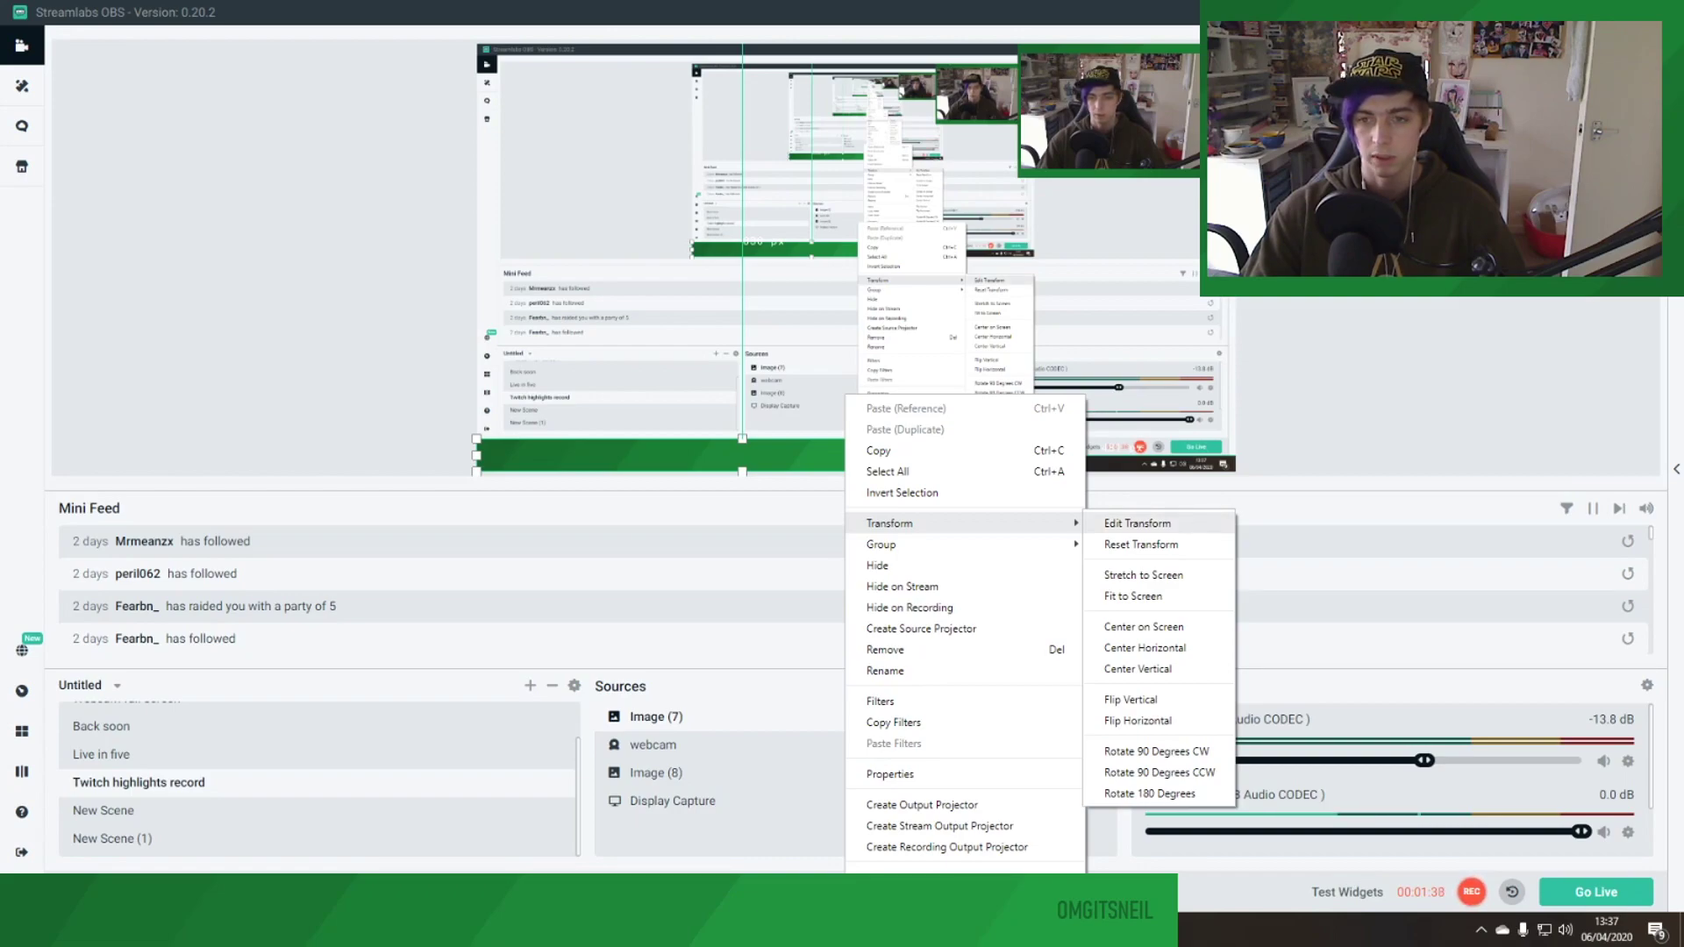
{"action": "left_click", "coordinate": [1138, 523]}
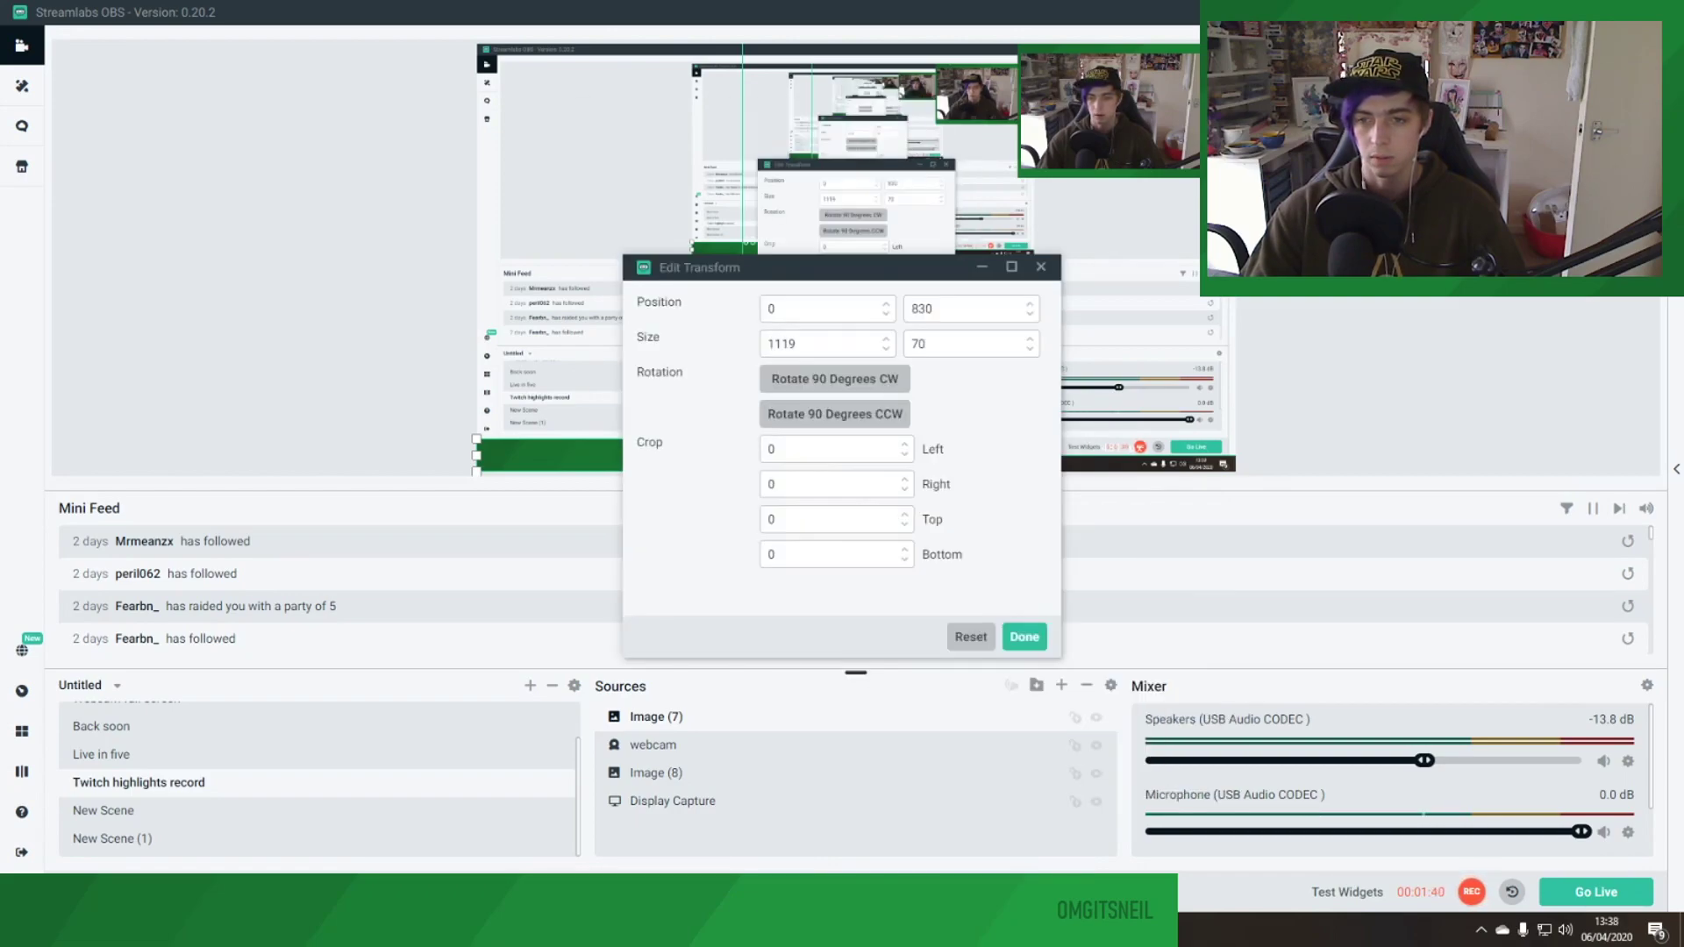
{"action": "left_click_drag", "start_coordinate": [790, 267], "coordinate": [270, 258]}
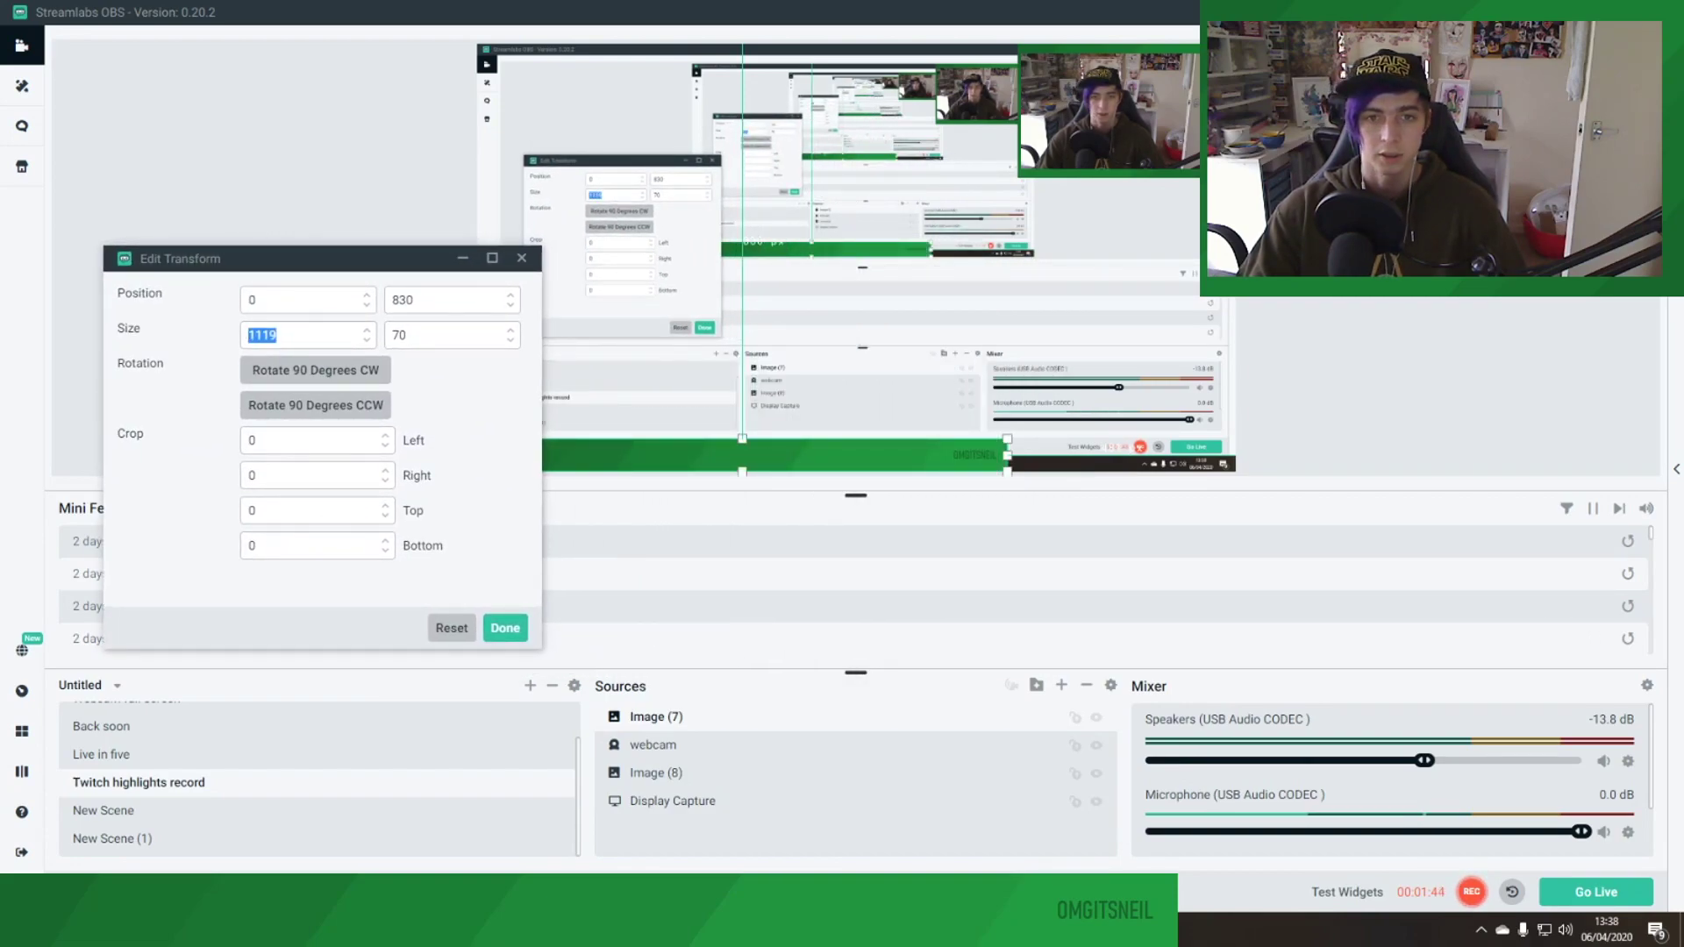
{"action": "type", "text": "1600"}
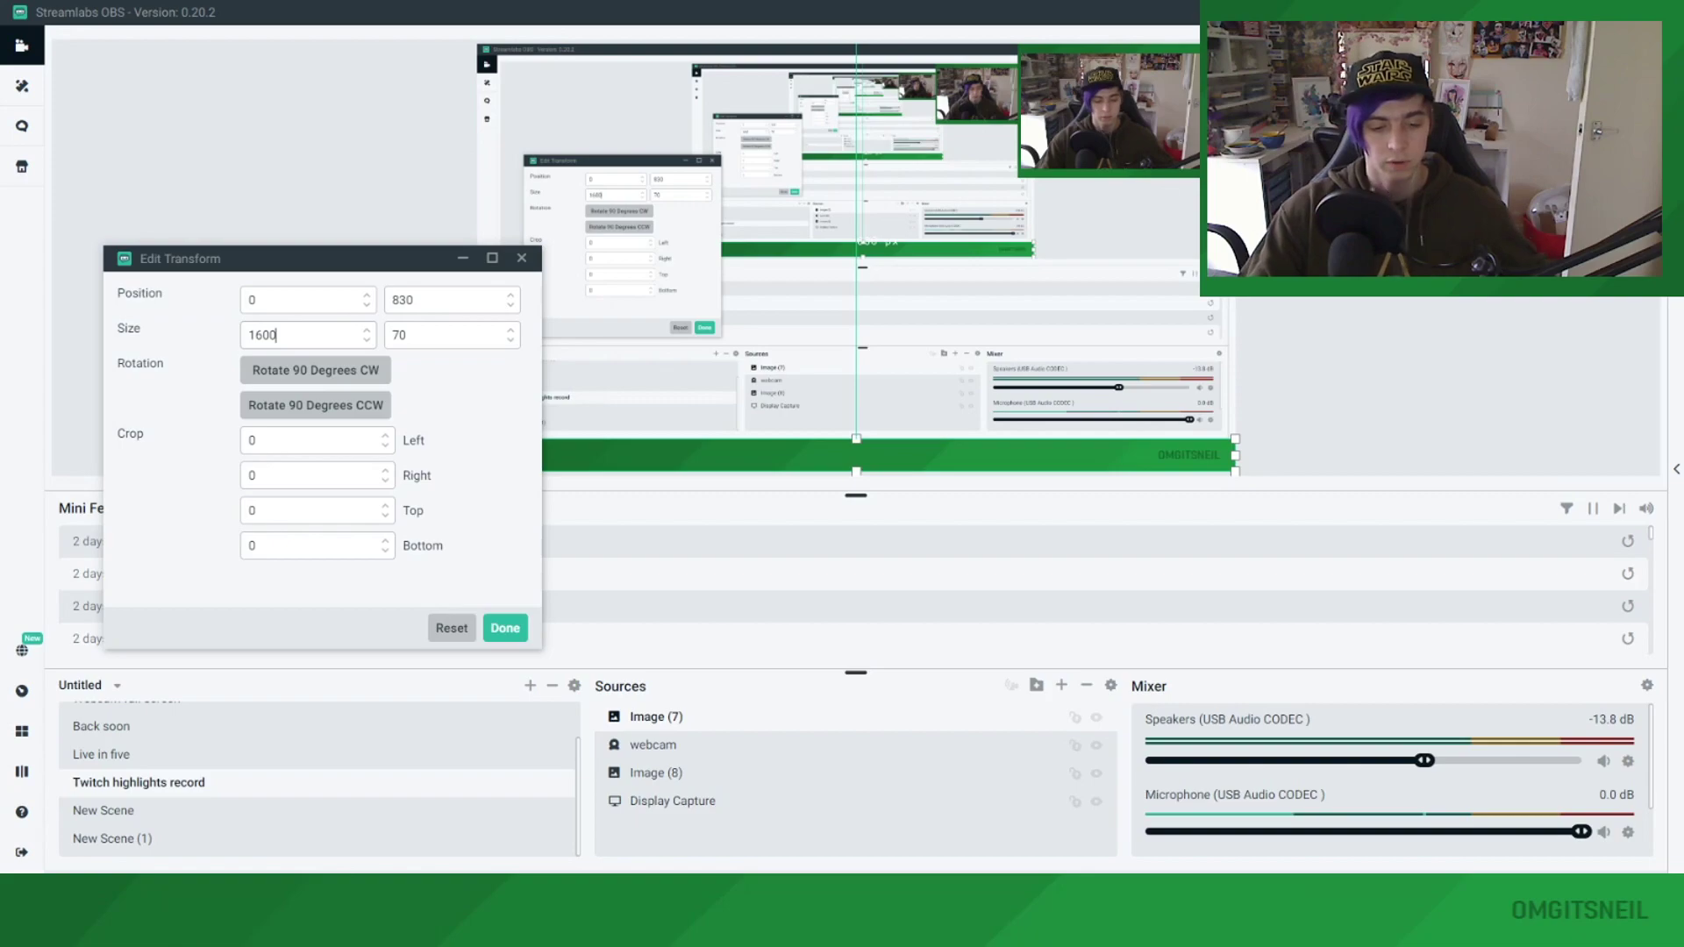
{"action": "key", "text": "Return"}
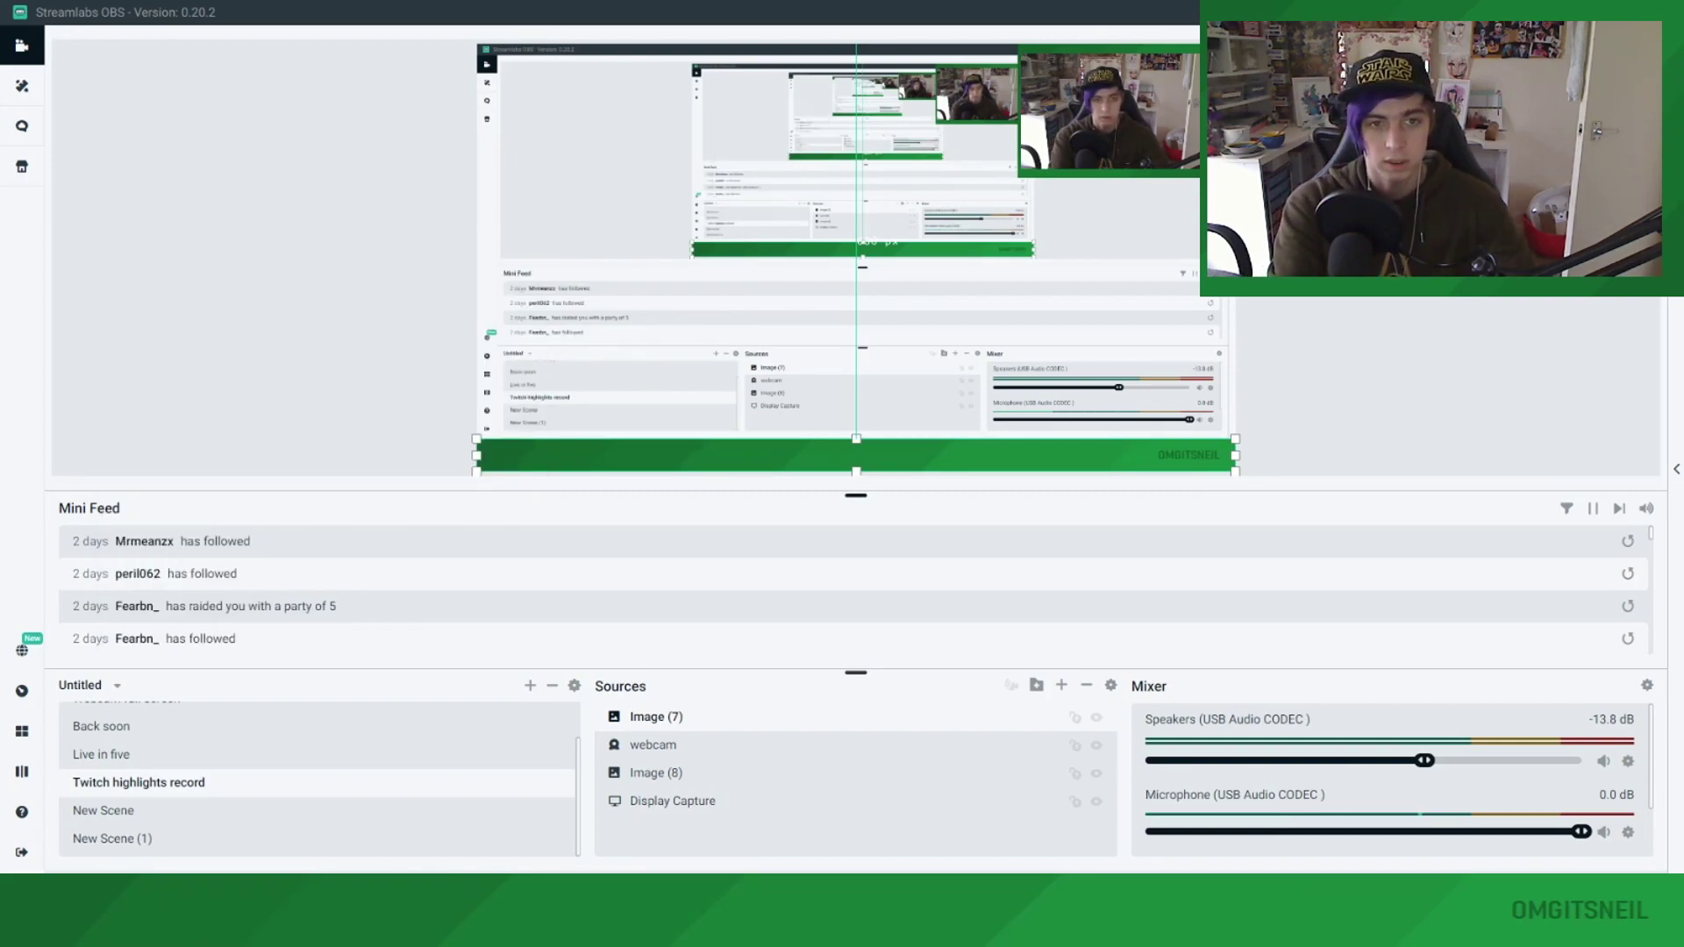
{"action": "key", "text": "Escape"}
Step: Check the Source Alignment Snapping options in the general settings, and nudge the webcam source slightly inside its green frame
{"action": "left_click", "coordinate": [653, 745]}
{"action": "left_click", "coordinate": [22, 892]}
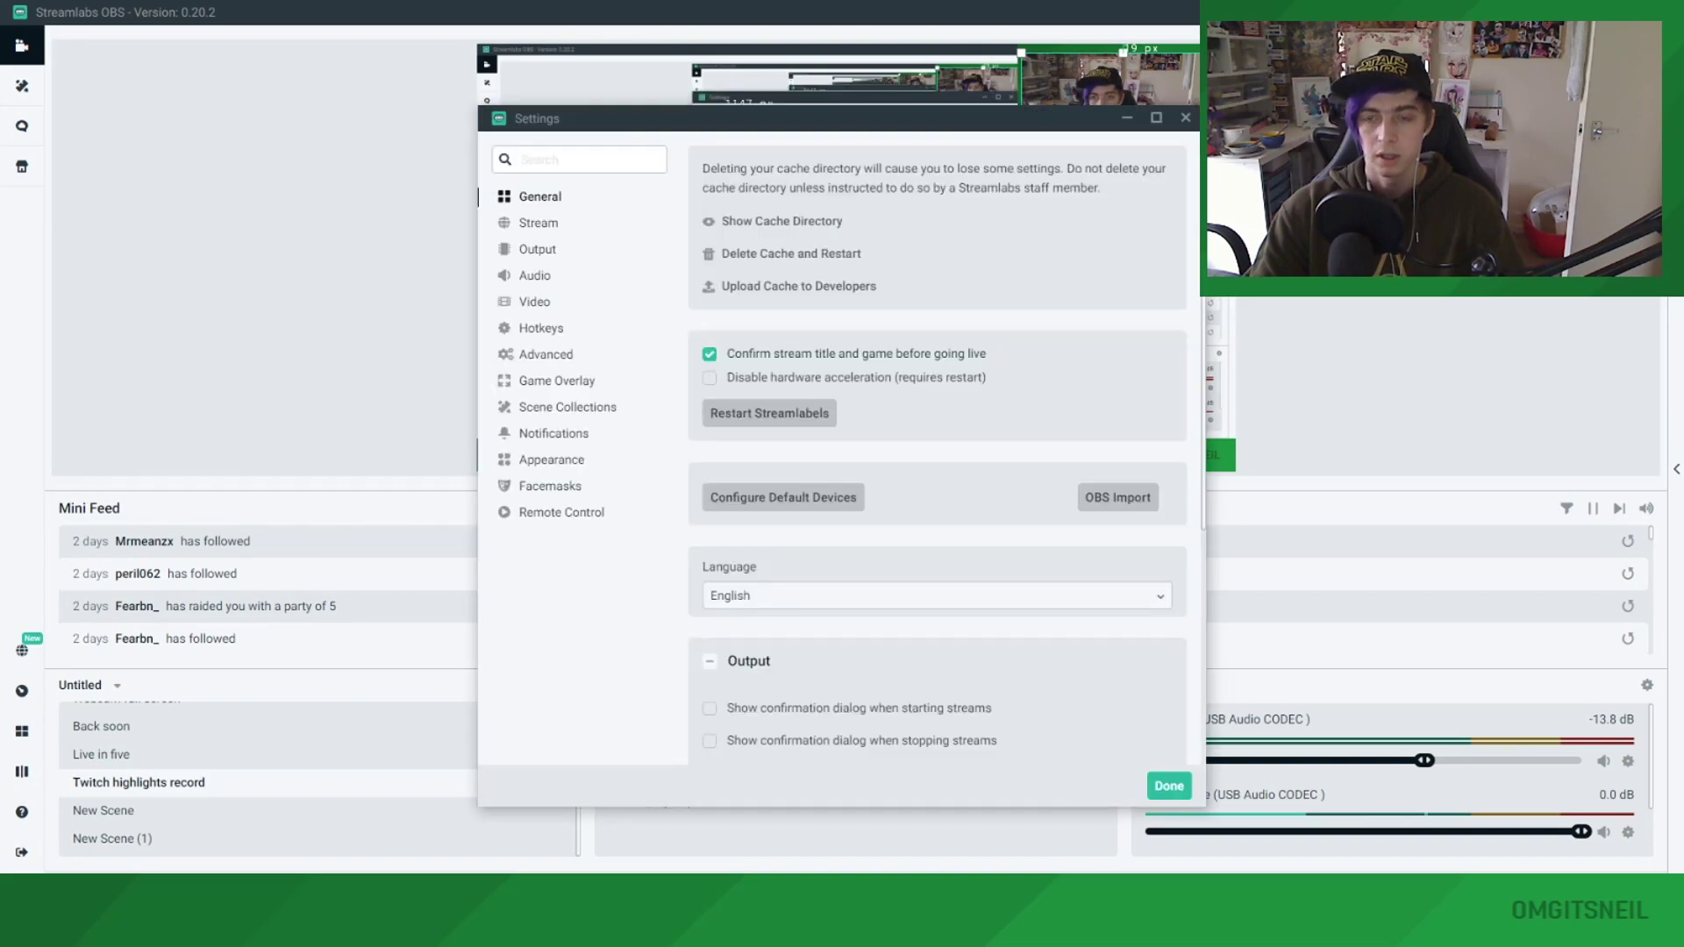
{"action": "scroll", "coordinate": [937, 448], "scroll_direction": "down", "scroll_amount": 4}
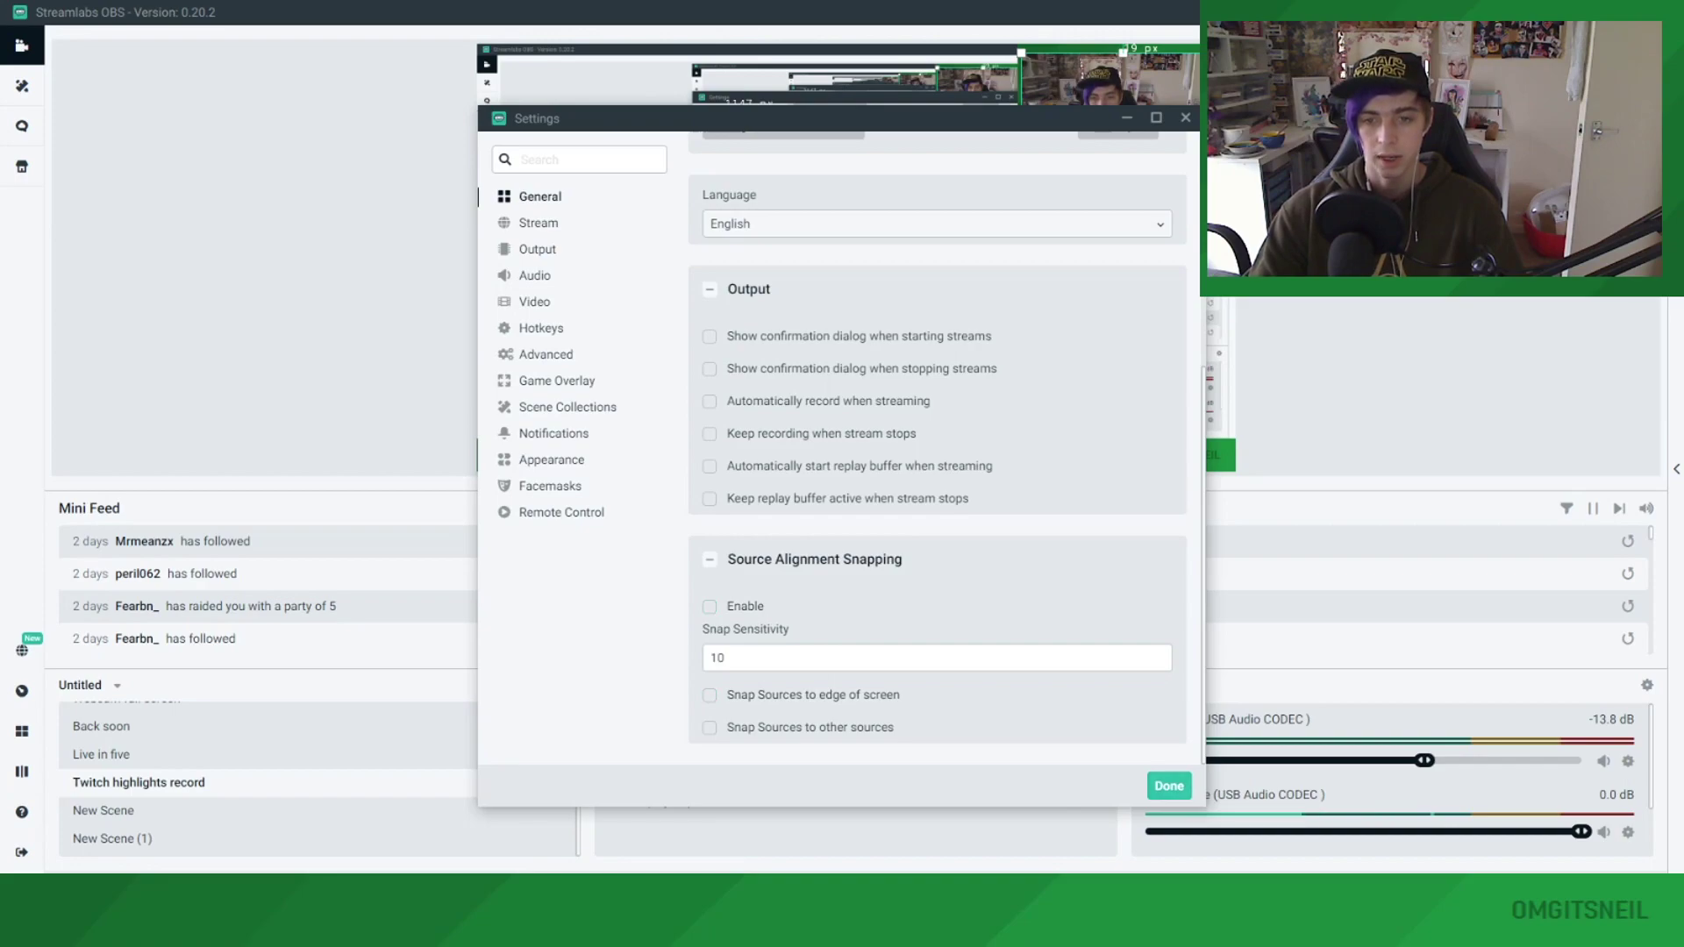
{"action": "key", "text": "Escape"}
{"action": "left_click_drag", "start_coordinate": [1214, 110], "coordinate": [1218, 109]}
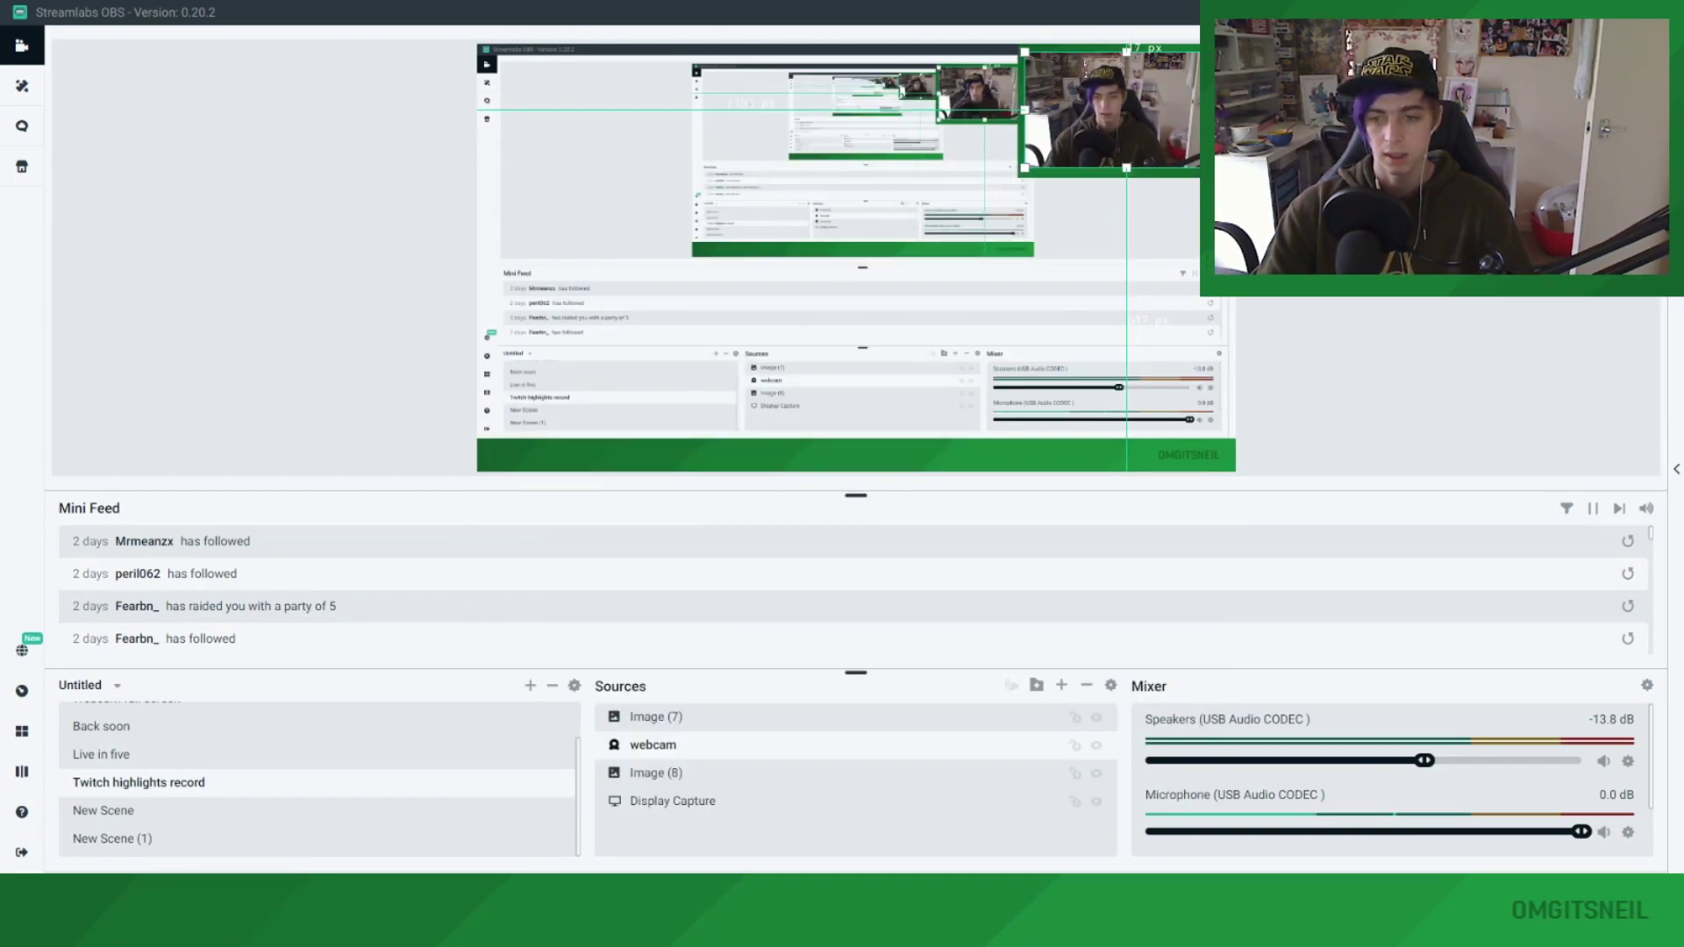
{"action": "left_click", "coordinate": [672, 801]}
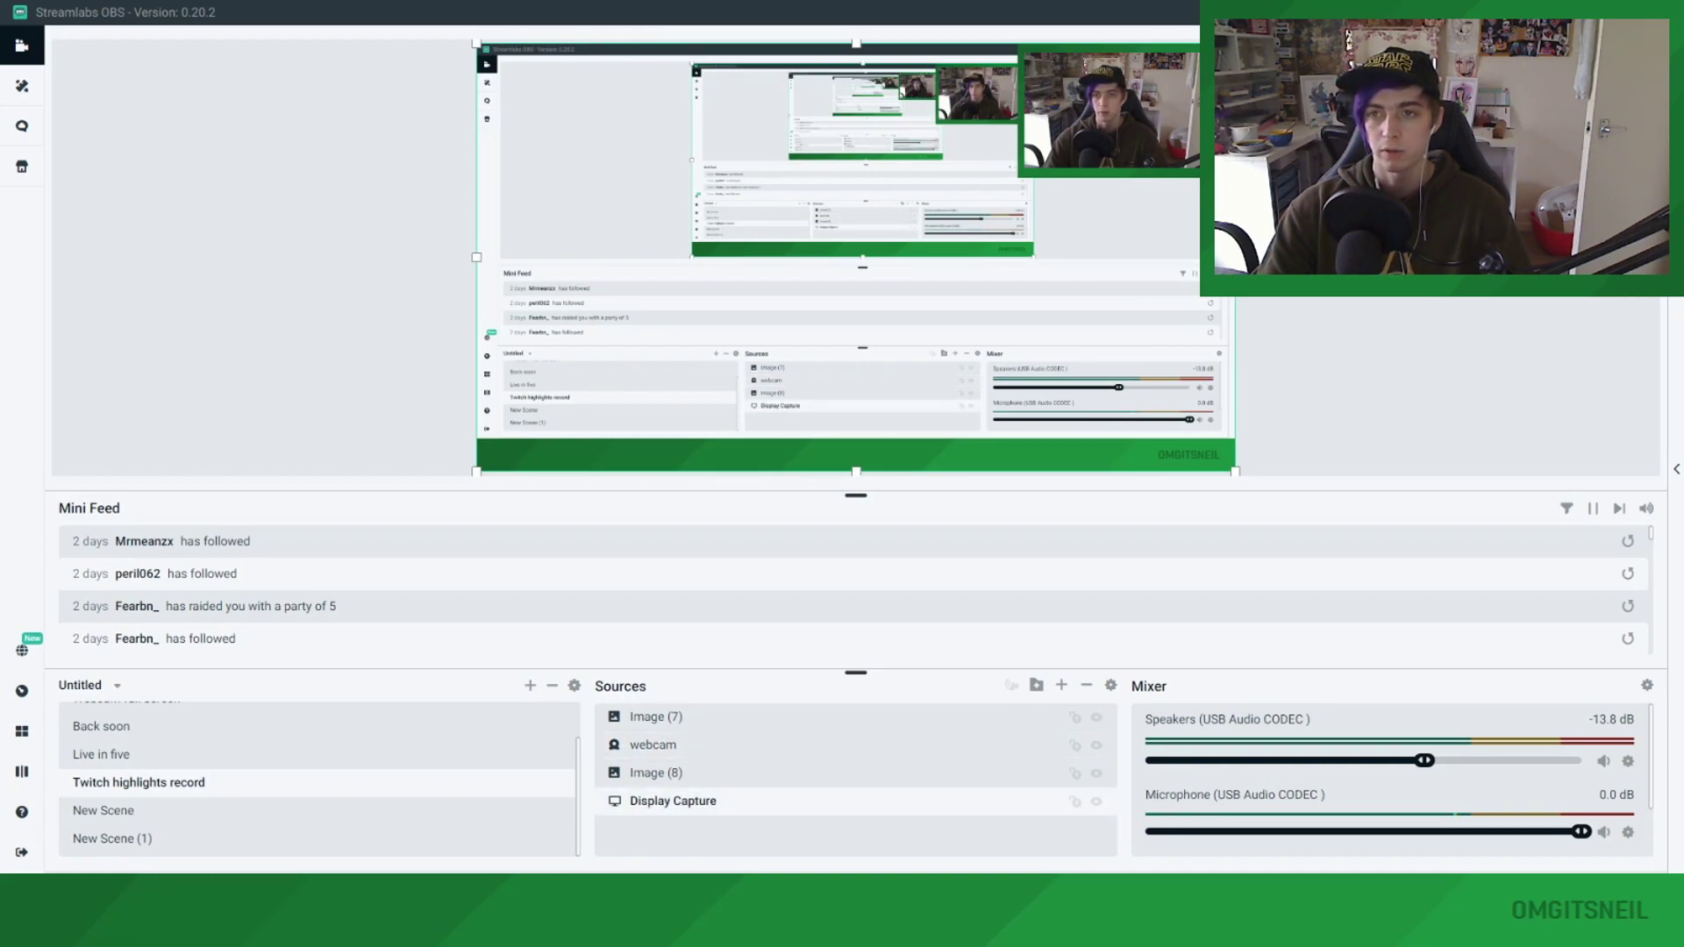
{"action": "left_click", "coordinate": [1404, 369]}
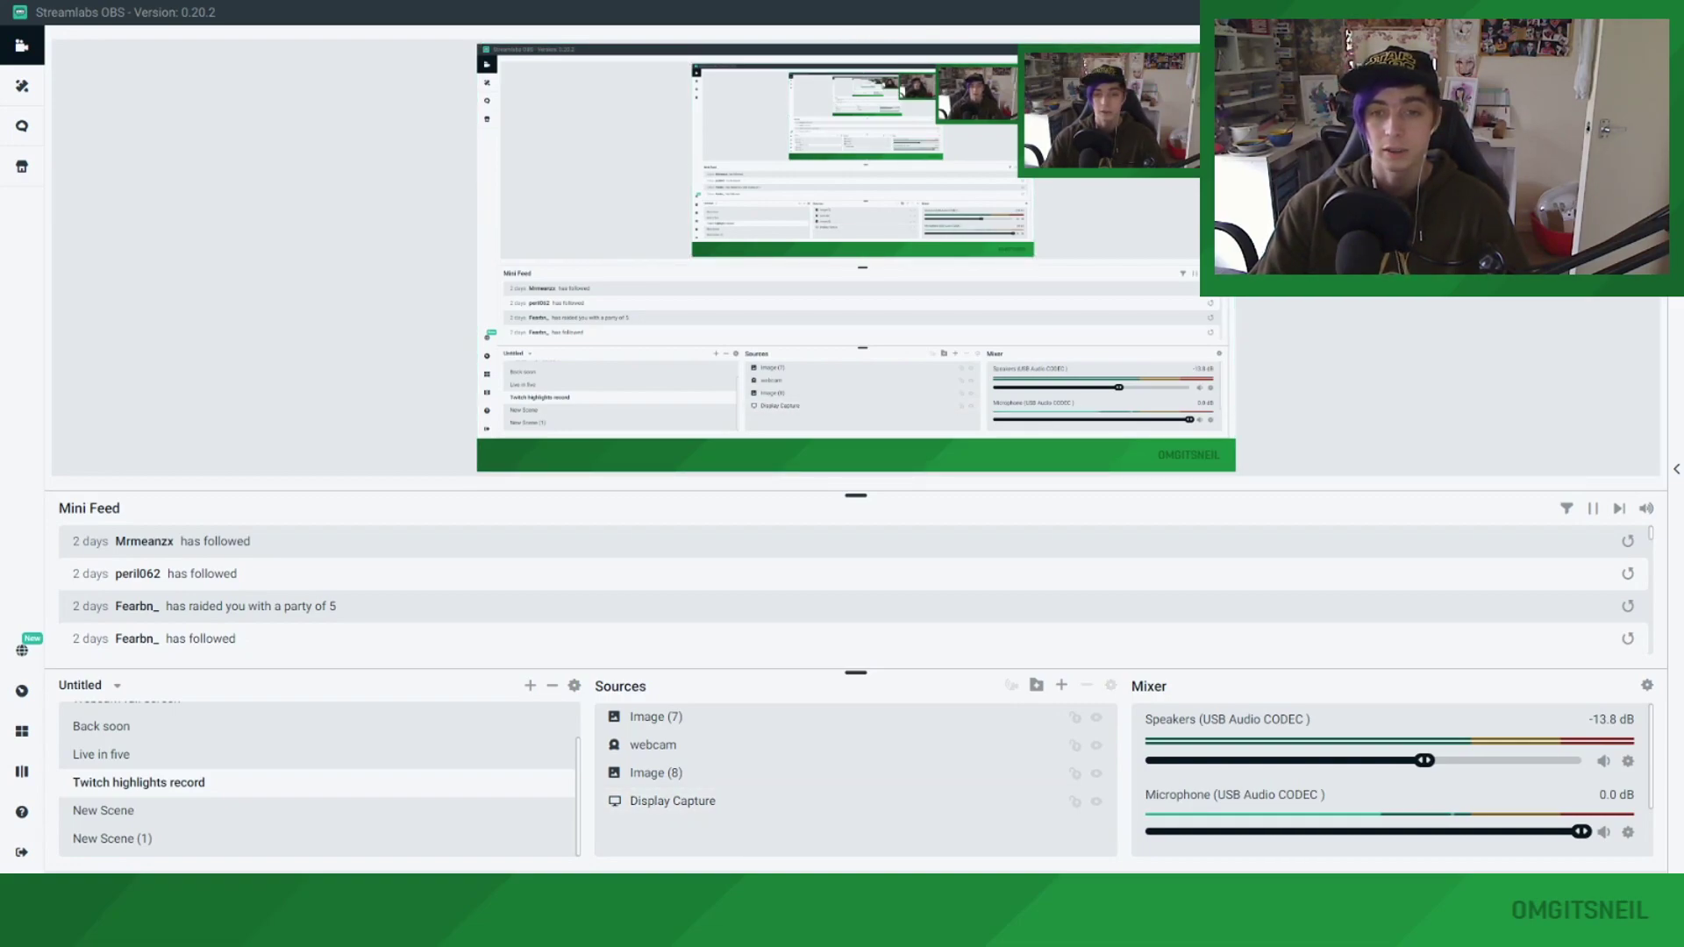
{"action": "left_click", "coordinate": [656, 716]}
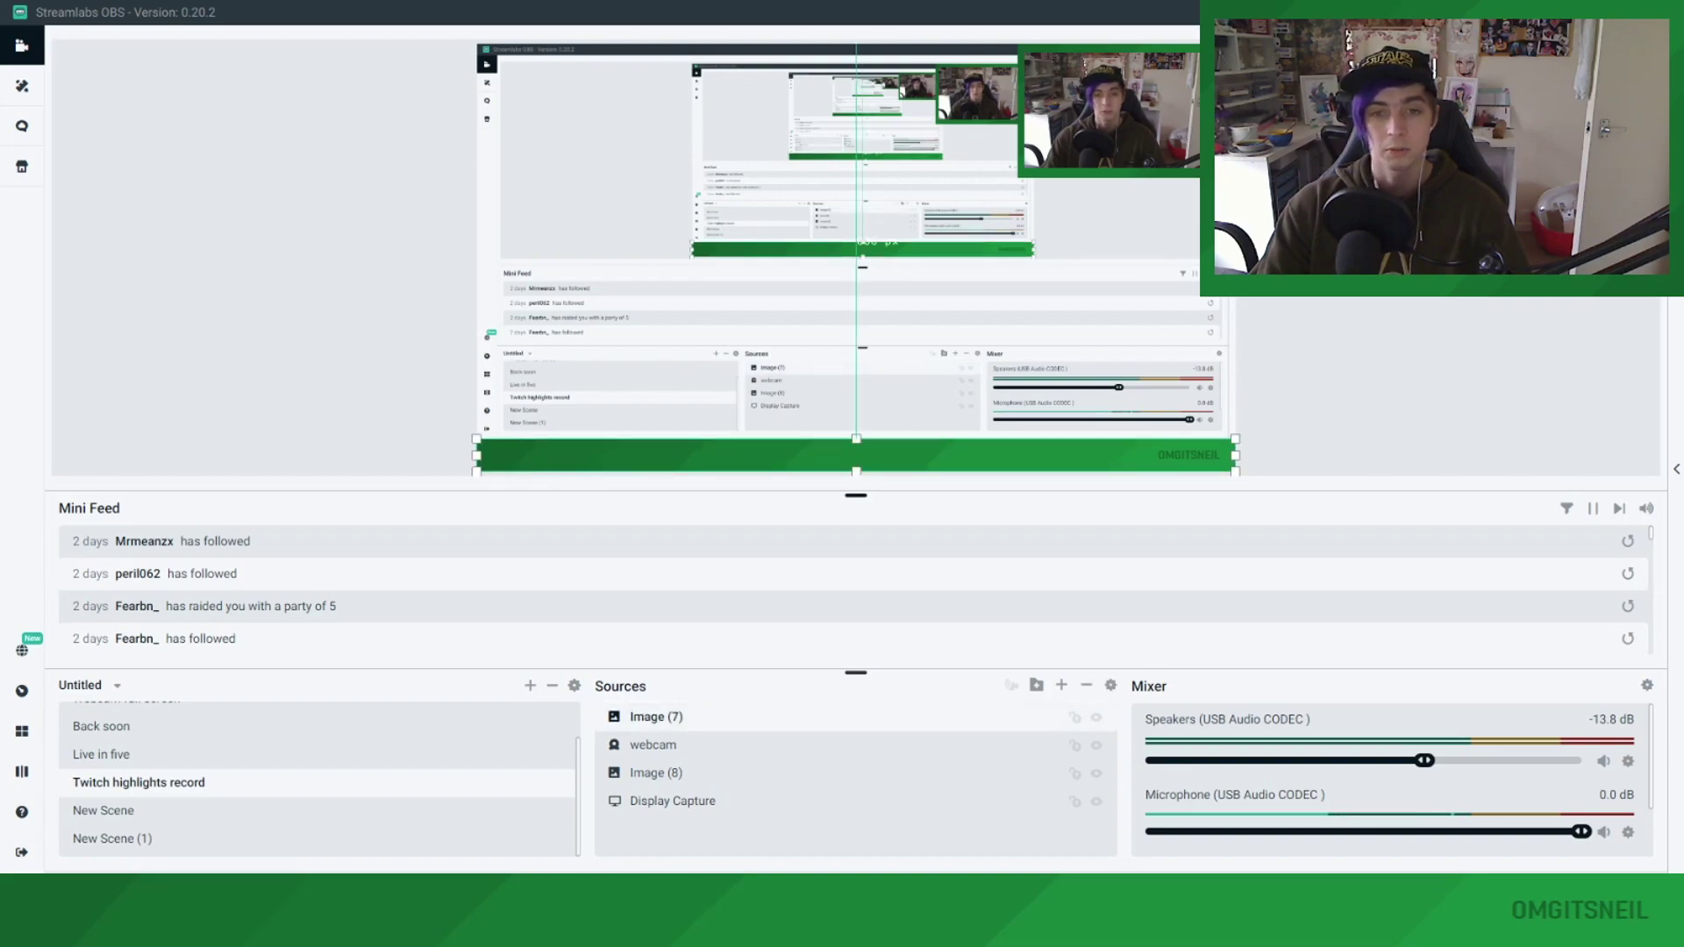
{"action": "left_click", "coordinate": [1403, 377]}
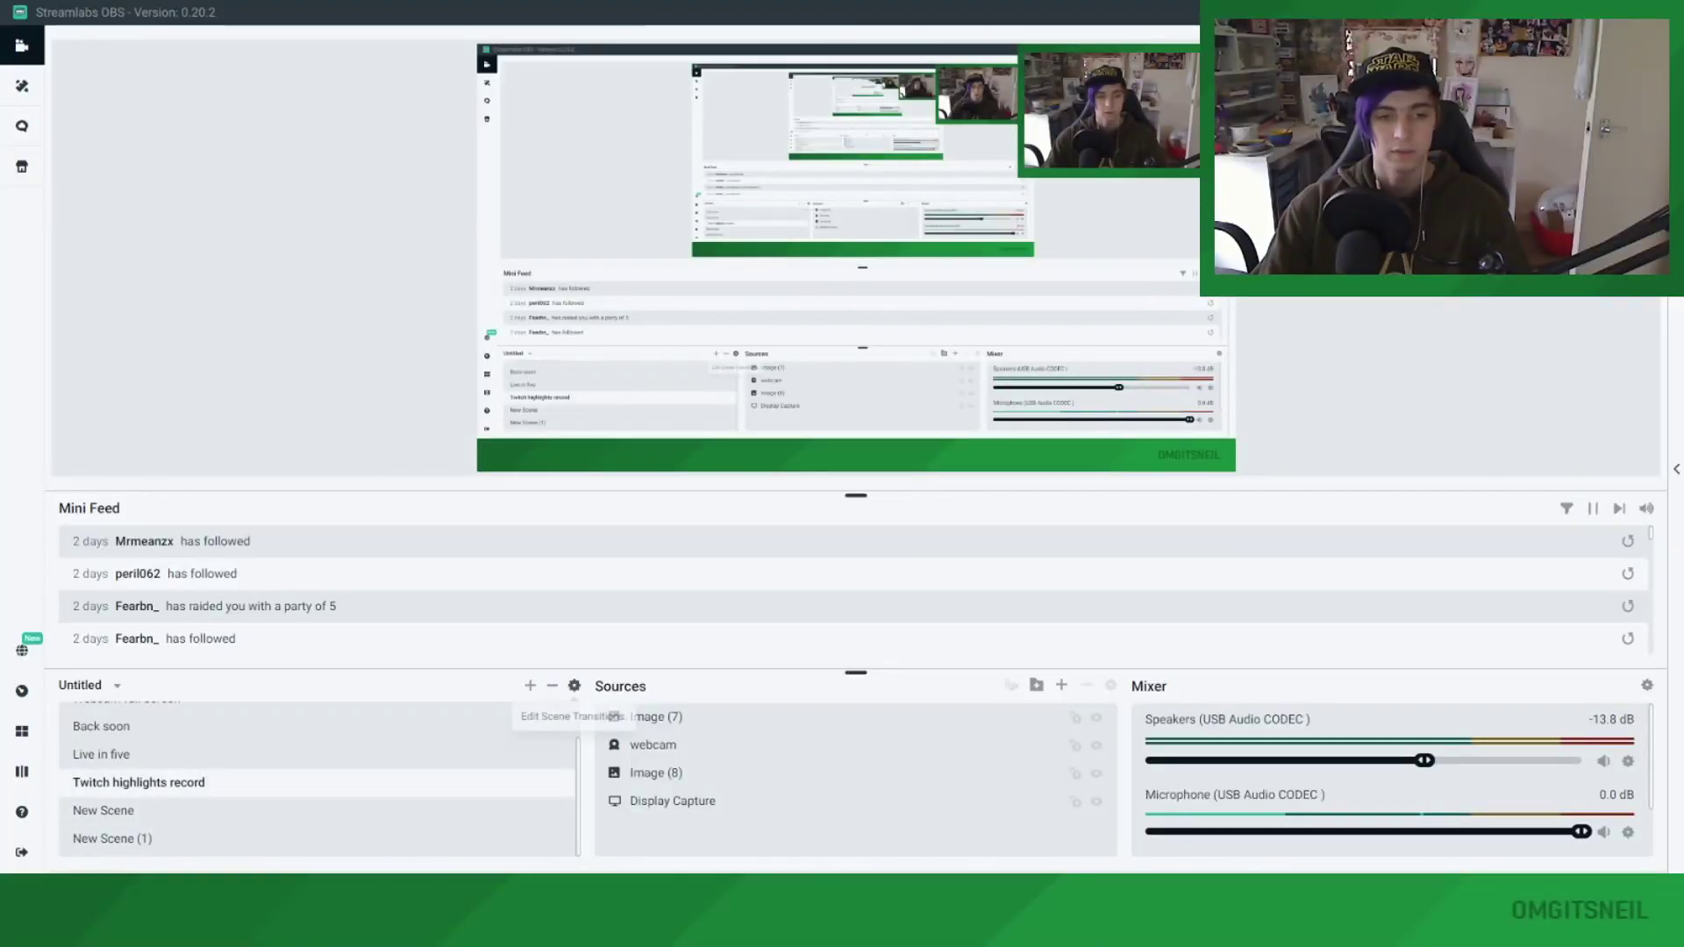
Step: Add a Stinger scene transition that uses the t2 video file and make it the default transition
{"action": "left_click", "coordinate": [574, 686]}
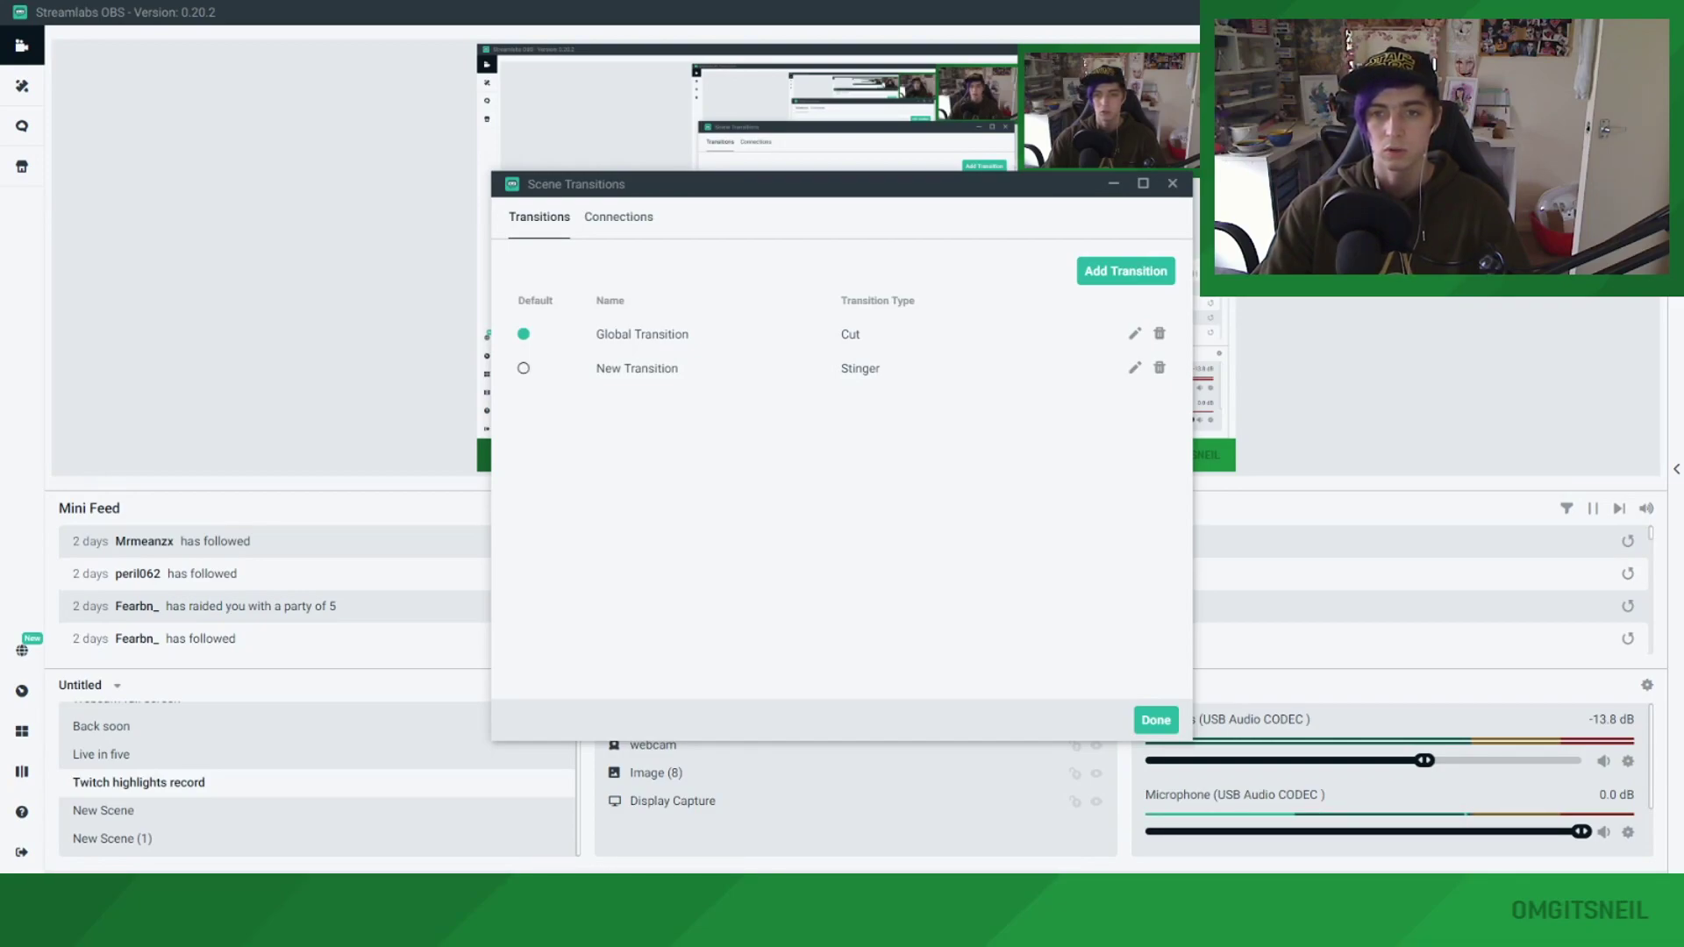
{"action": "left_click", "coordinate": [1125, 271]}
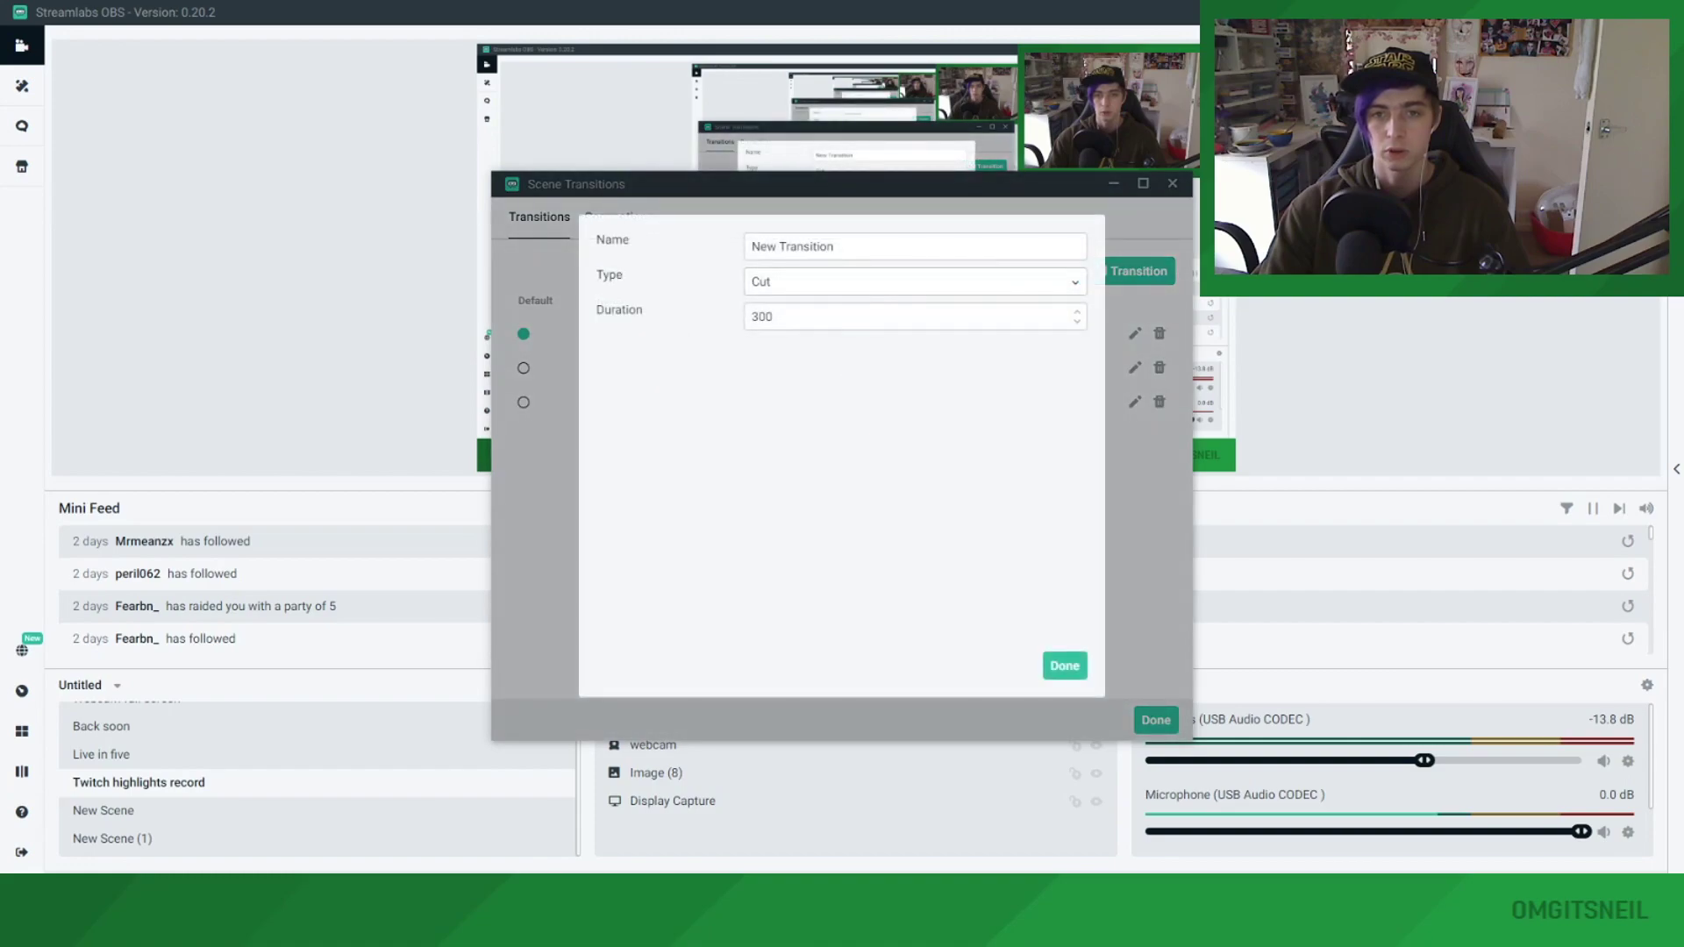
{"action": "left_click", "coordinate": [915, 281]}
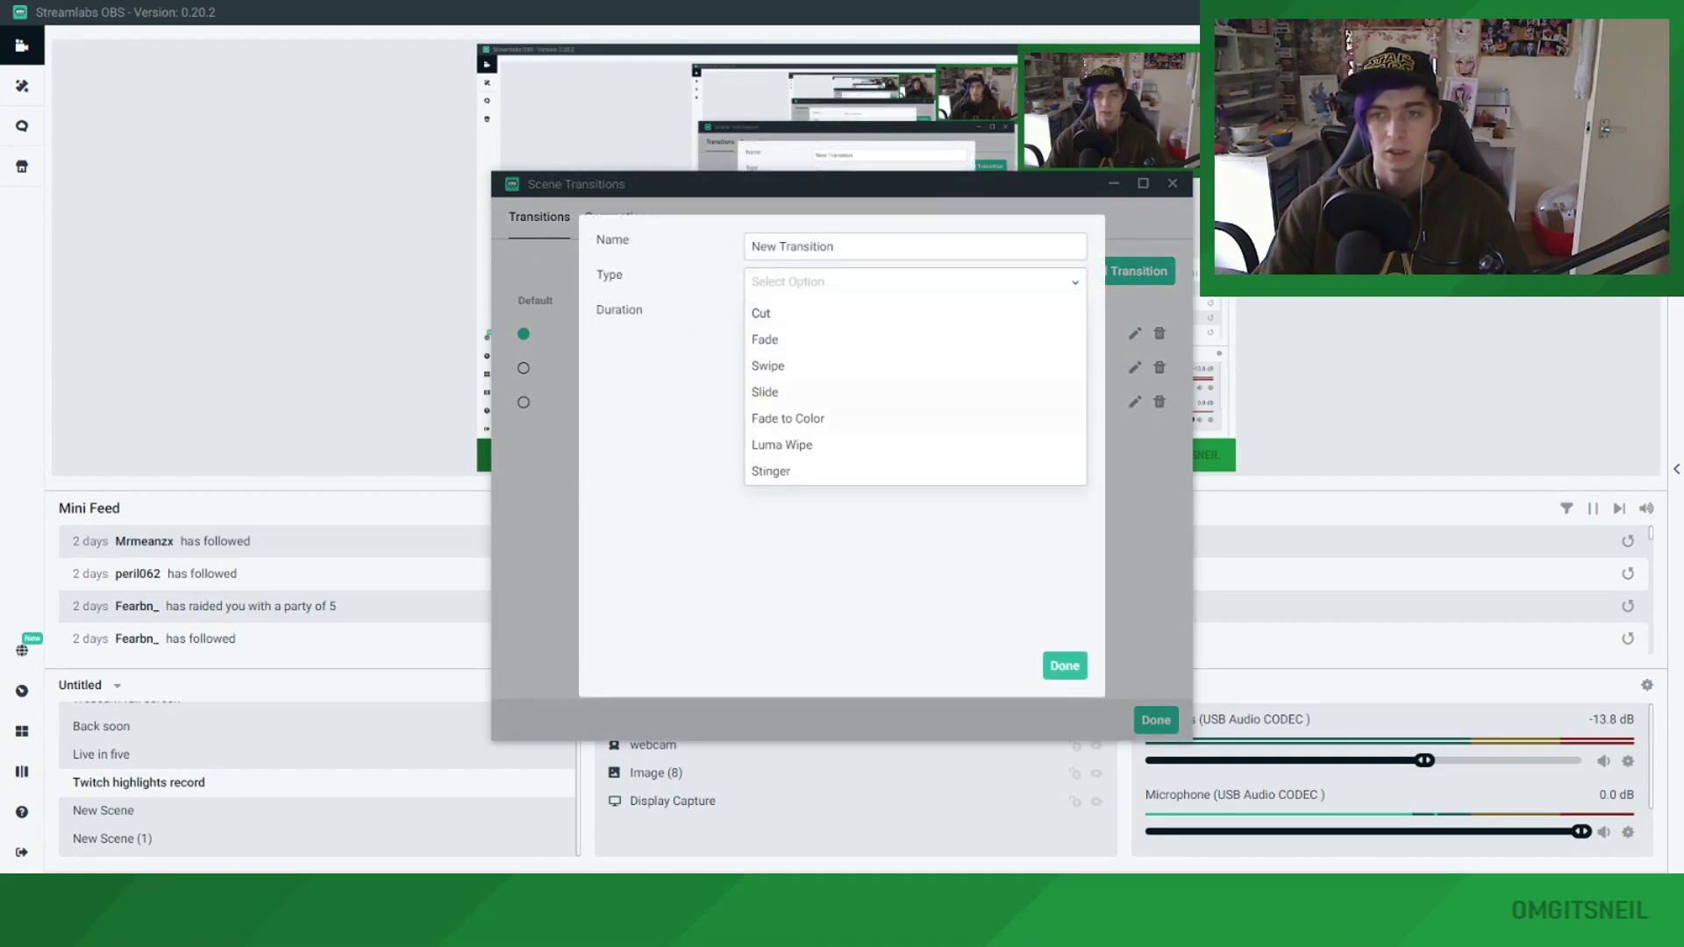
{"action": "left_click", "coordinate": [915, 470]}
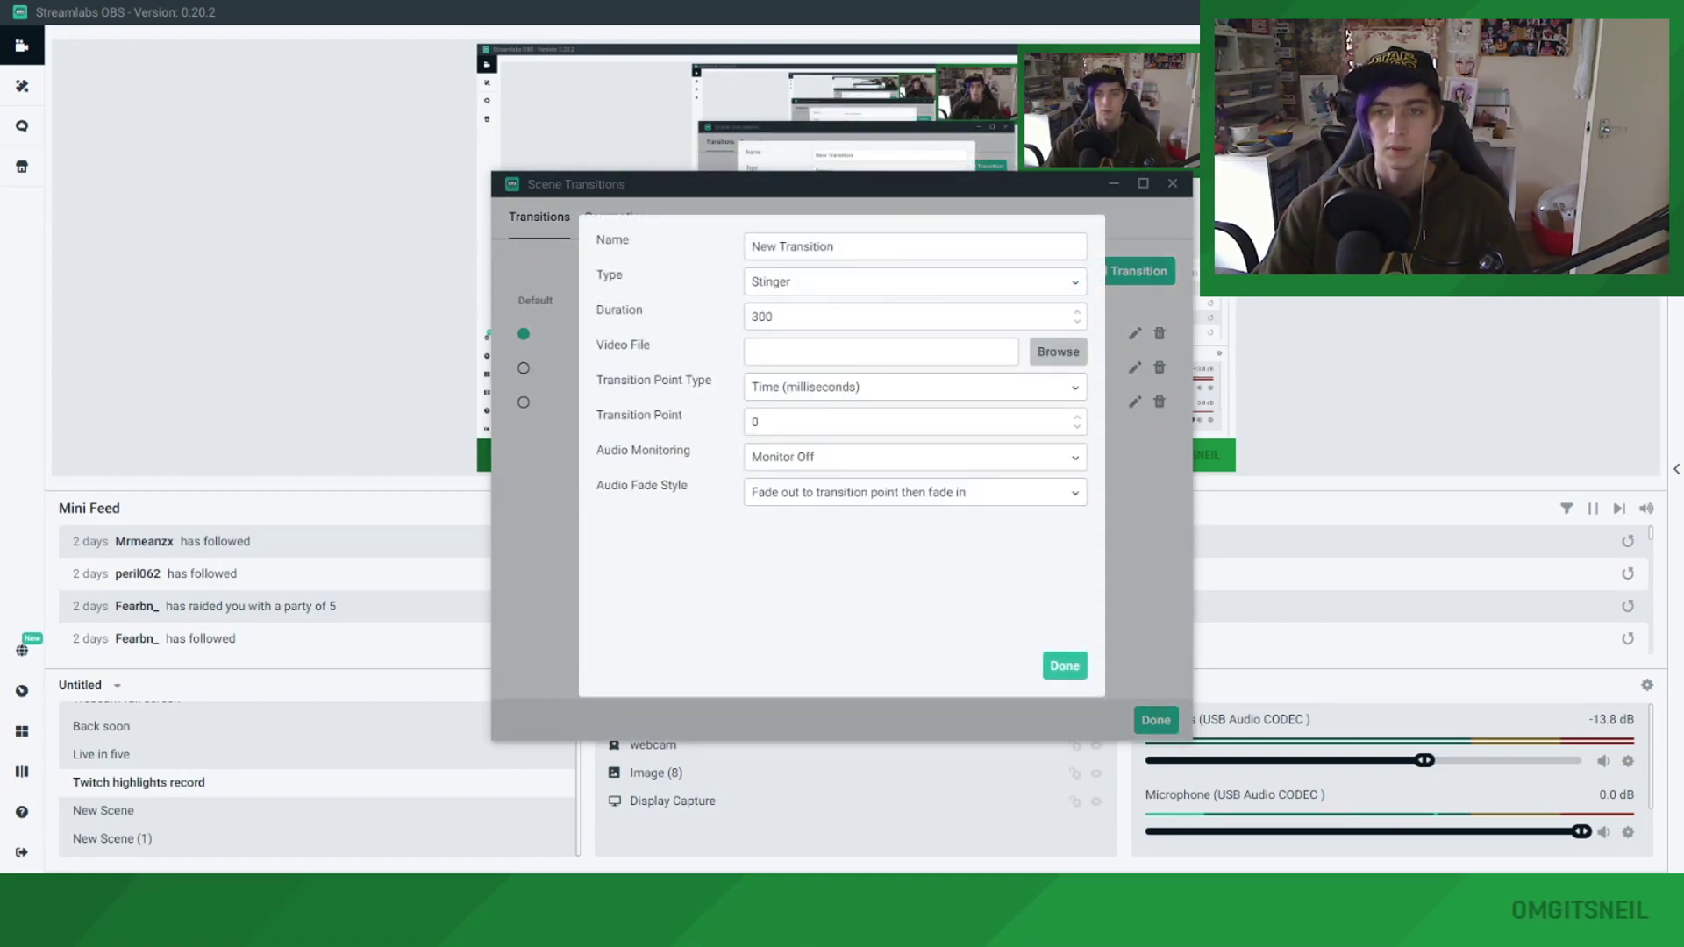
{"action": "left_click", "coordinate": [1058, 352]}
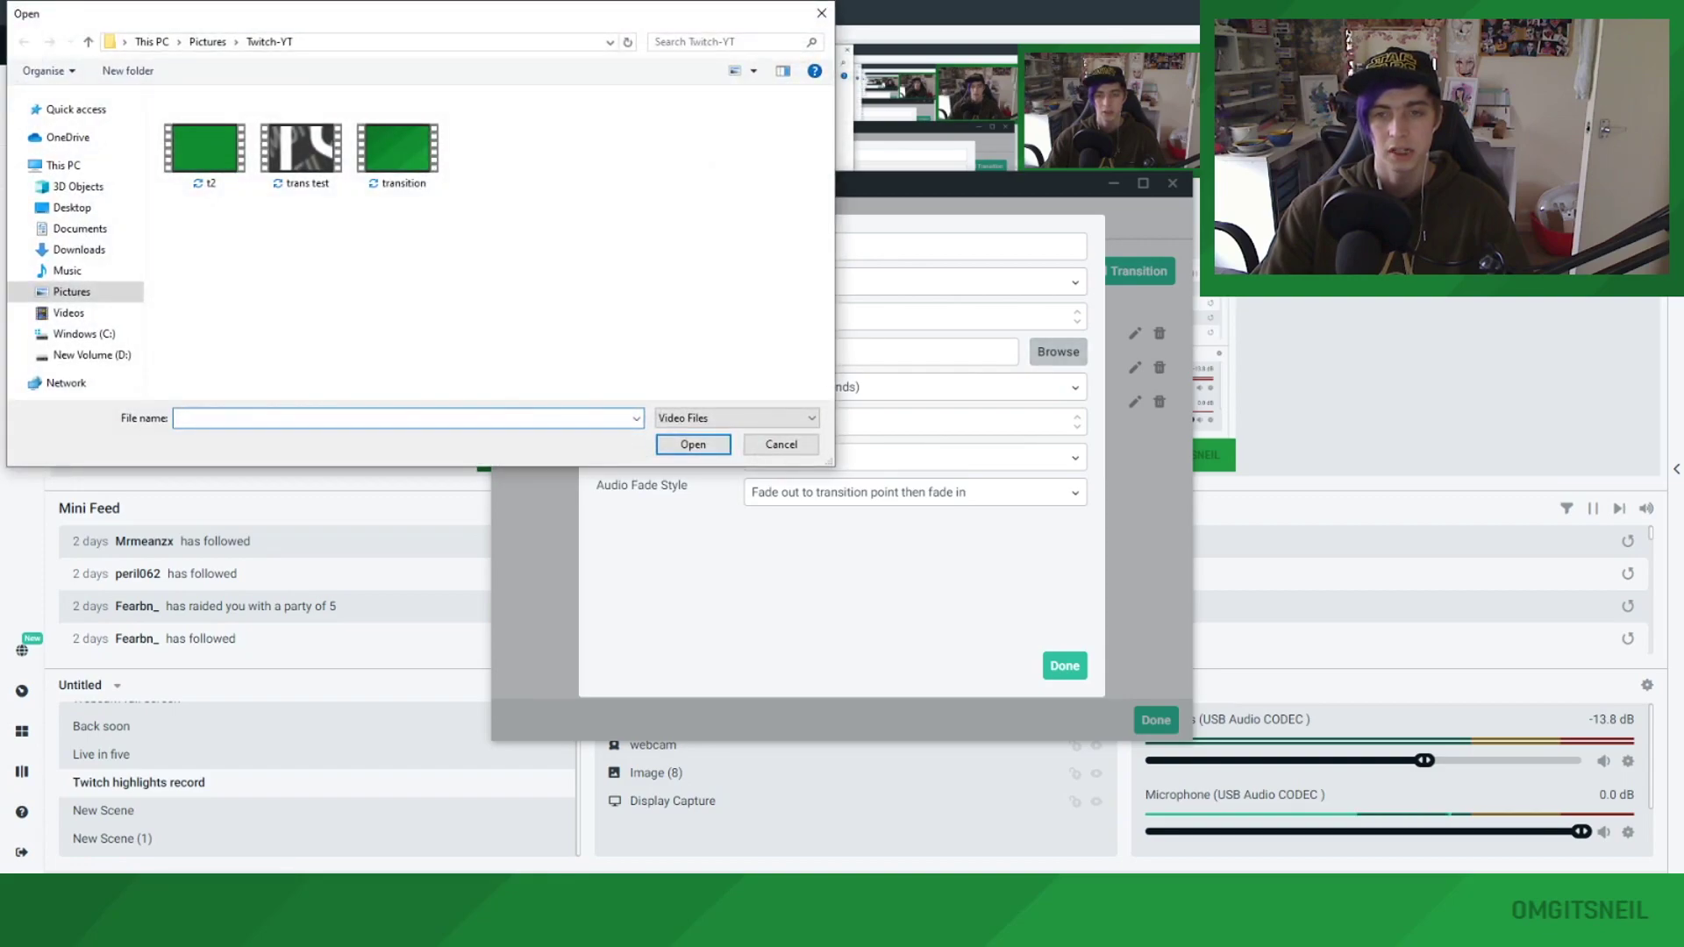
{"action": "left_click", "coordinate": [204, 144]}
{"action": "key", "text": "Return"}
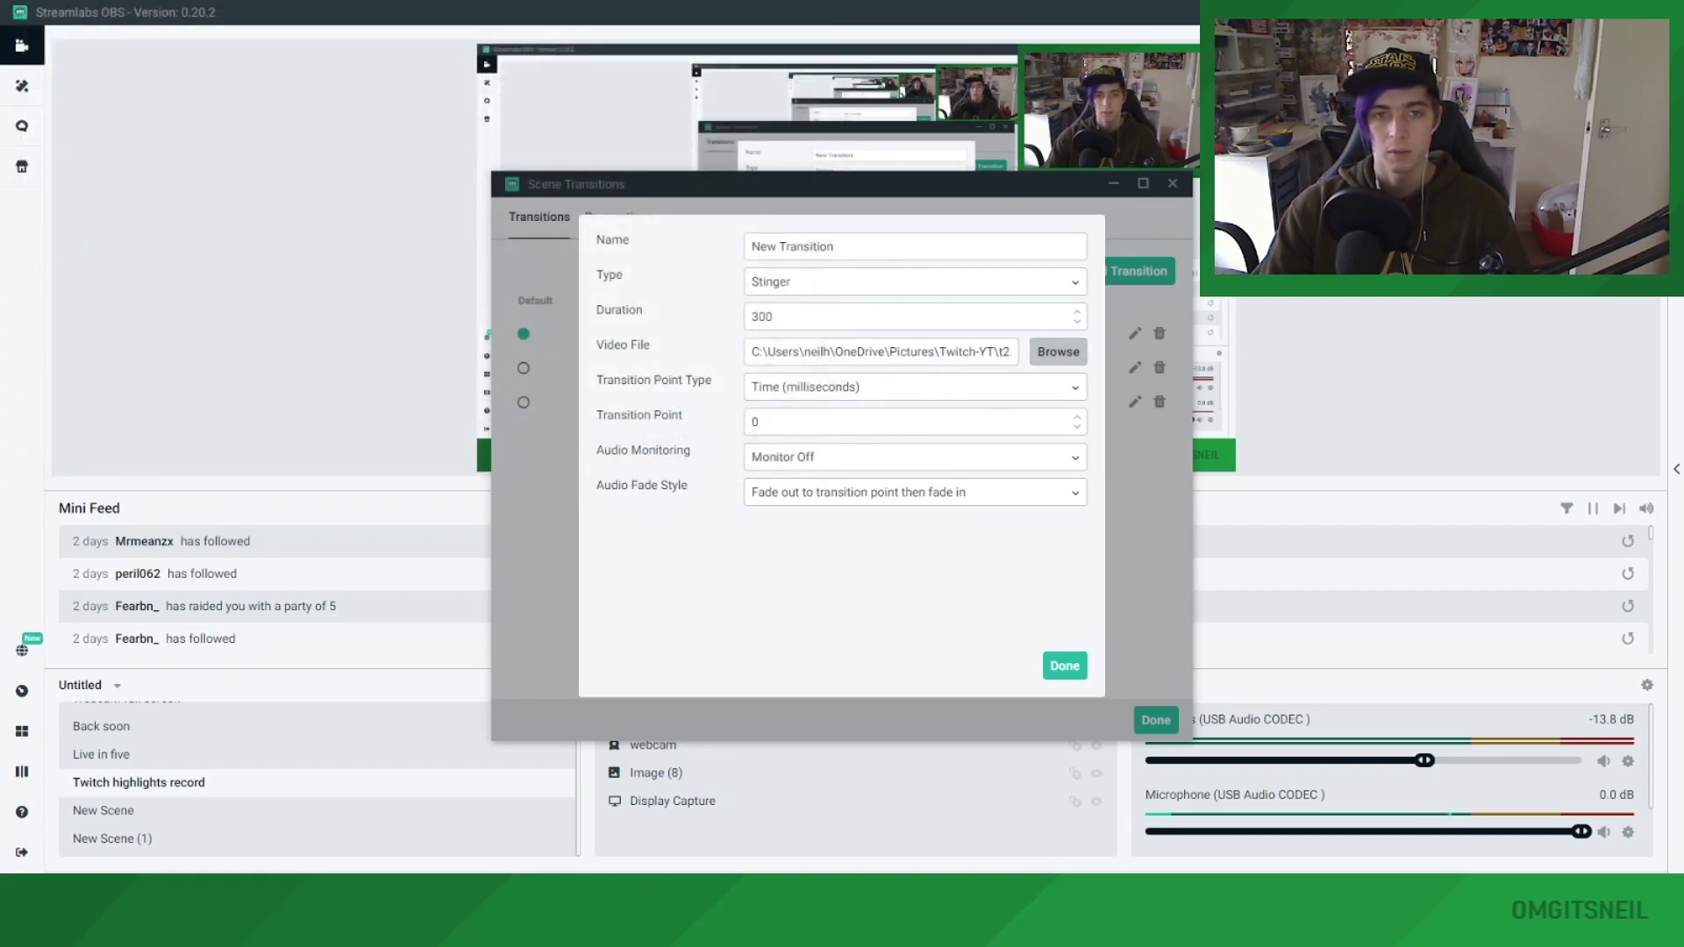
{"action": "left_click", "coordinate": [1065, 665]}
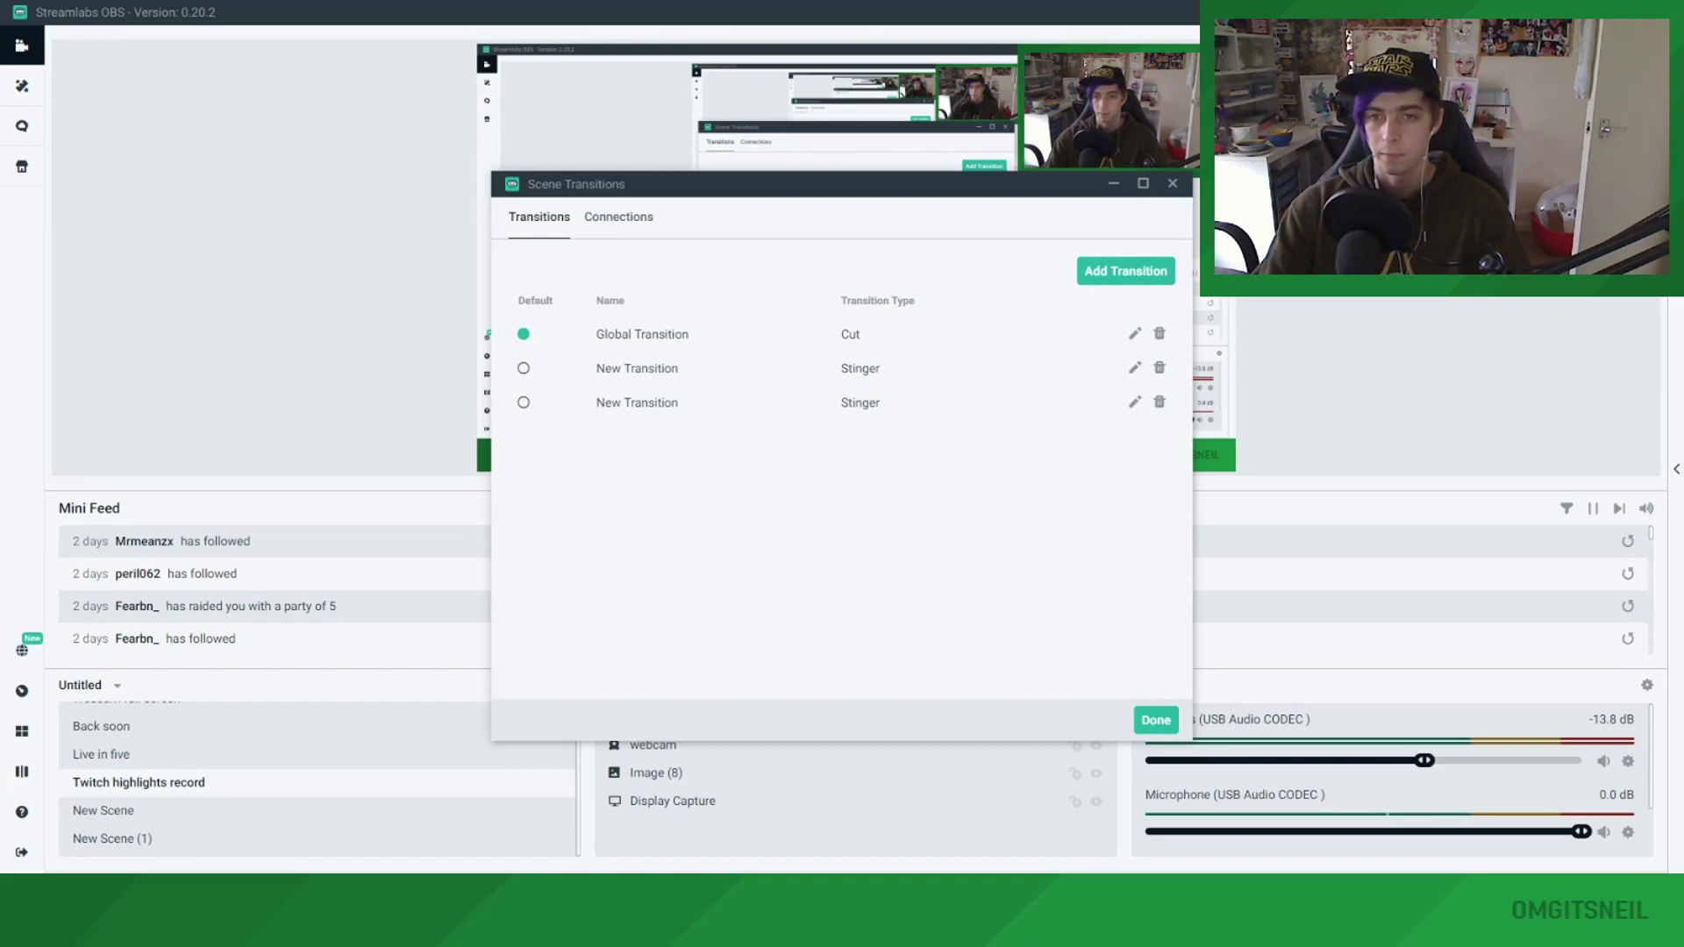
{"action": "left_click", "coordinate": [524, 402]}
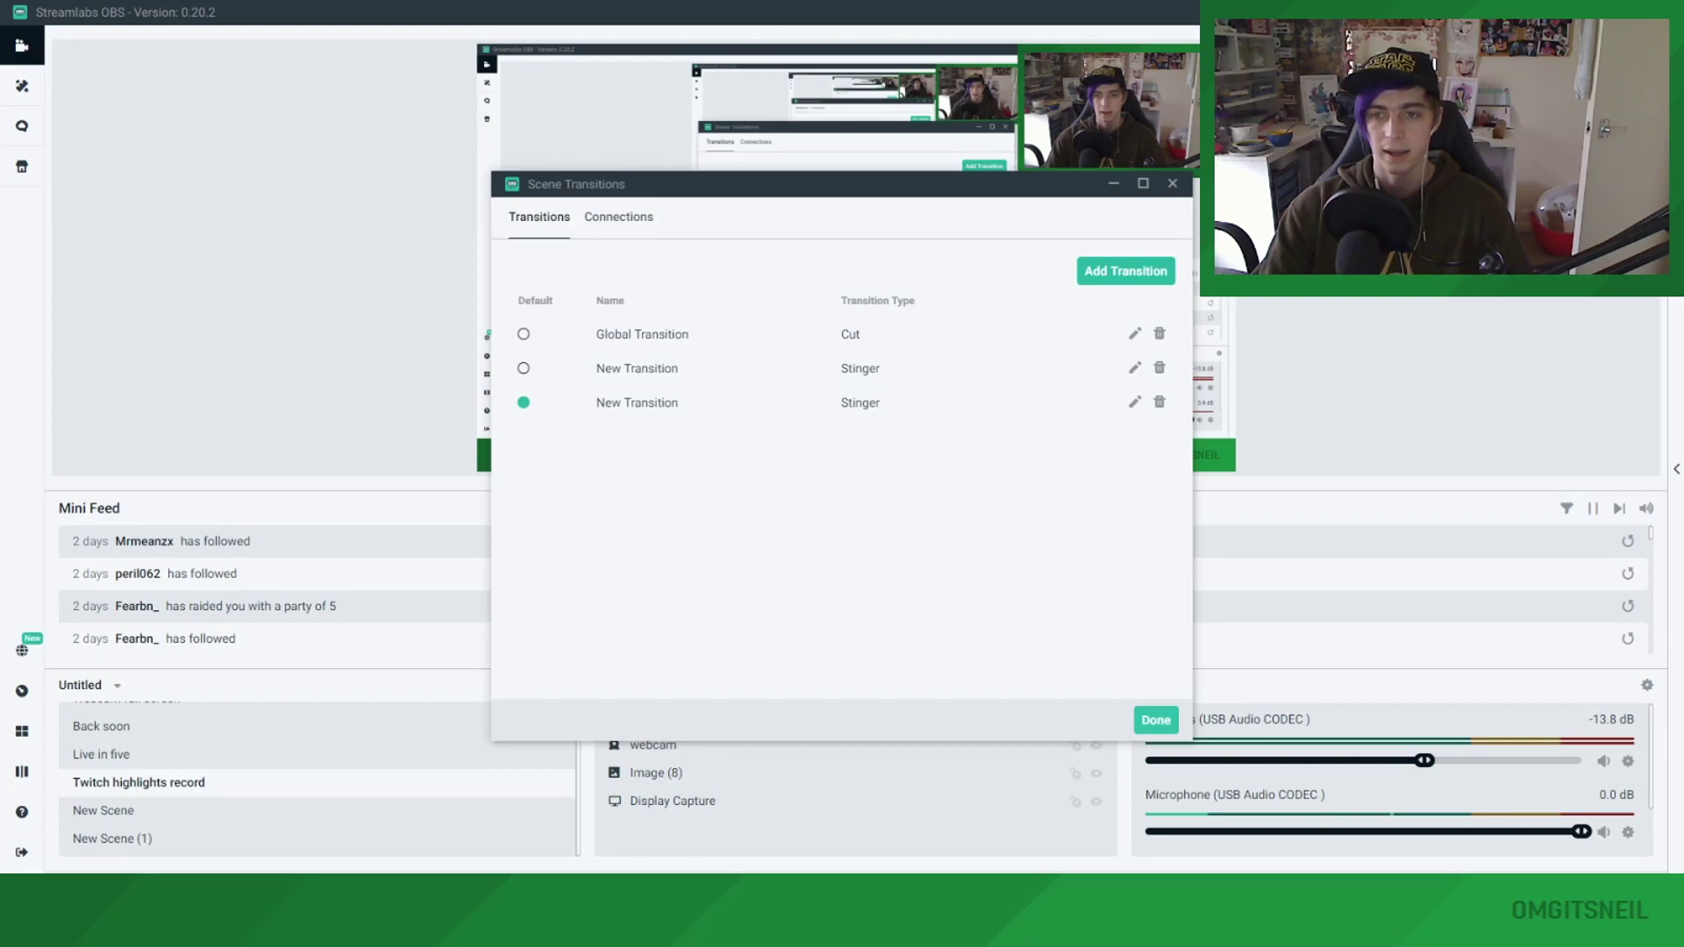
{"action": "key", "text": "Escape"}
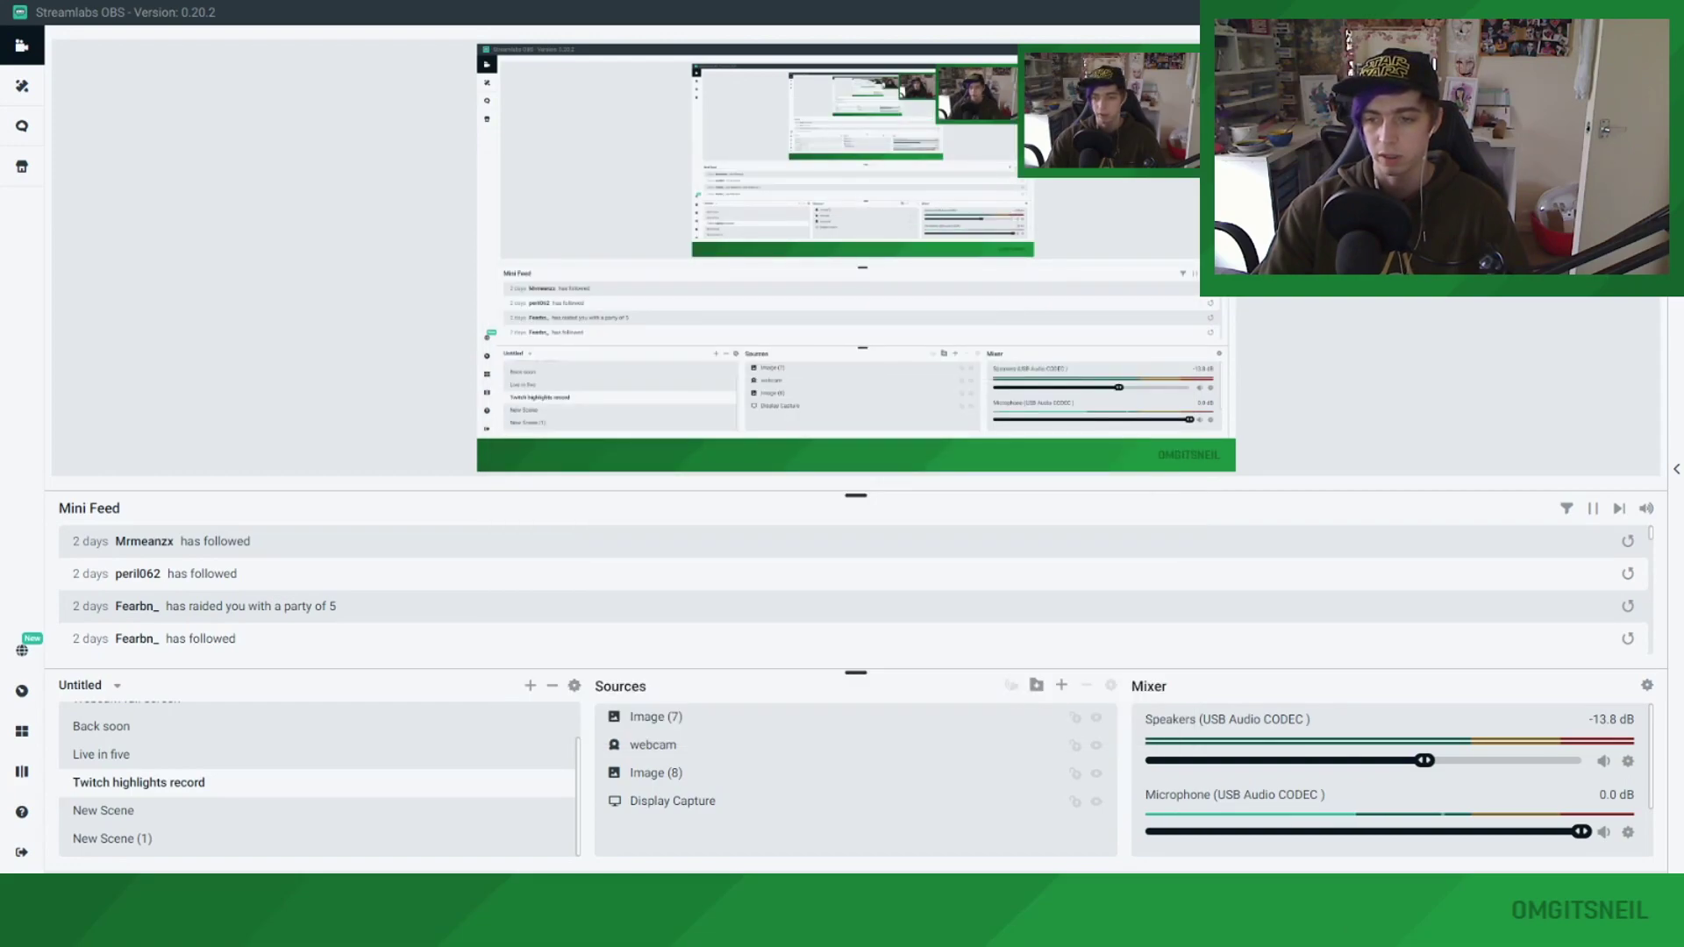